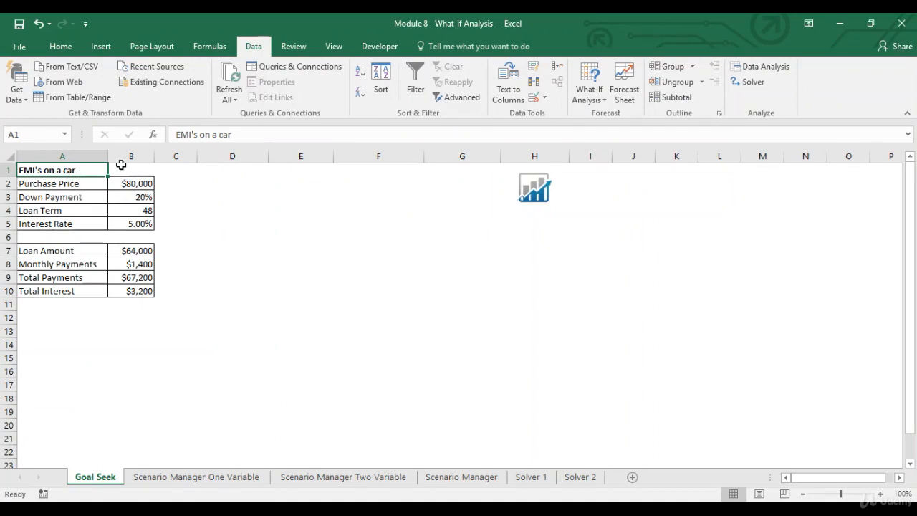
Review the car loan inputs in A2:B5: purchase price, down payment, loan term and interest rate.
click(84, 182)
click(129, 184)
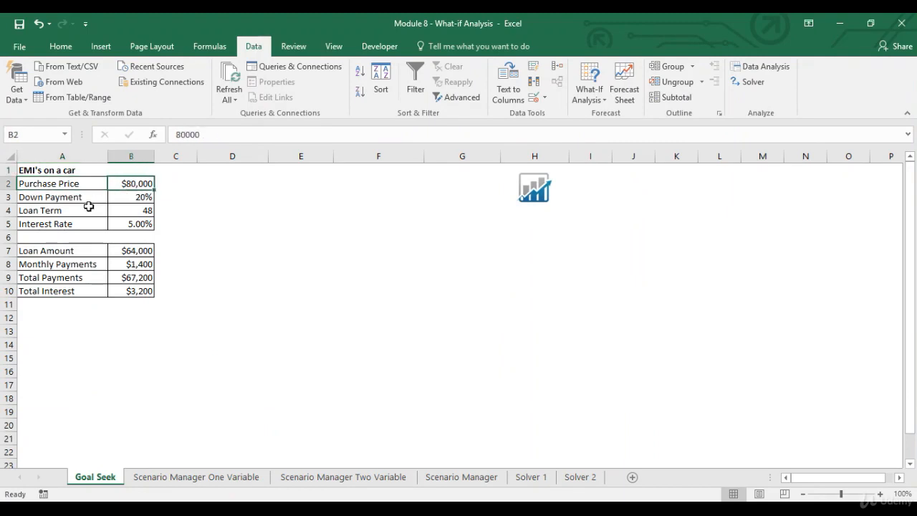
click(88, 197)
click(121, 198)
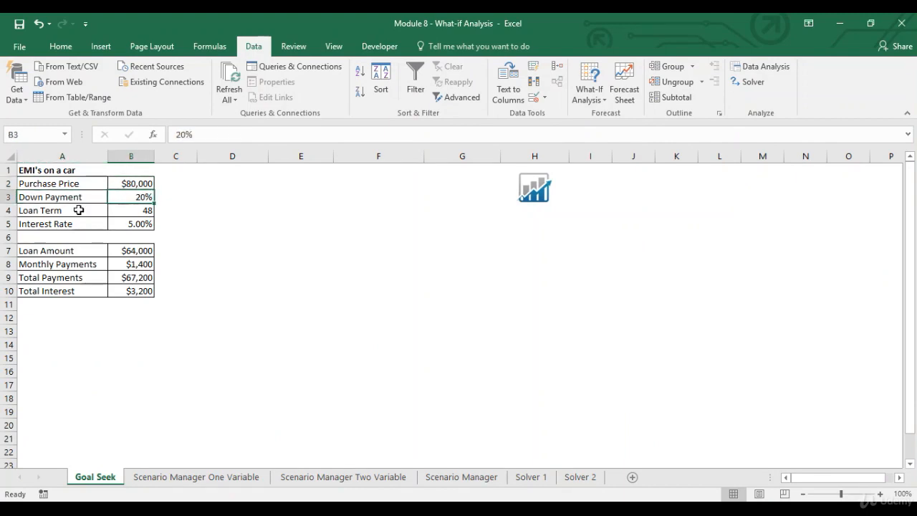
click(79, 210)
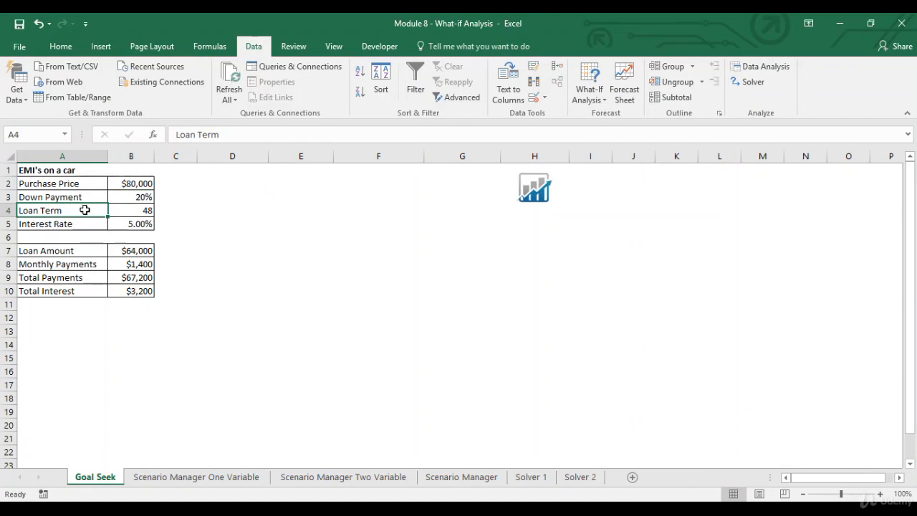
click(126, 210)
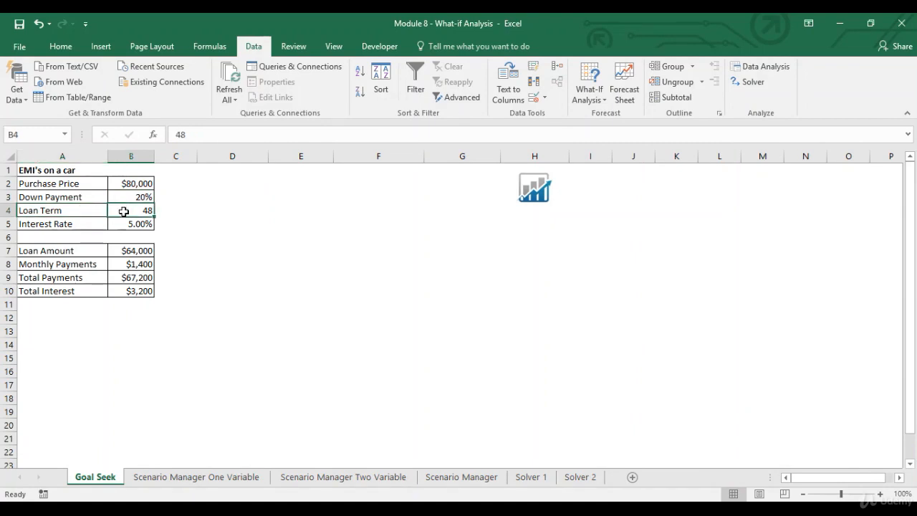
key(Down)
click(78, 223)
click(127, 224)
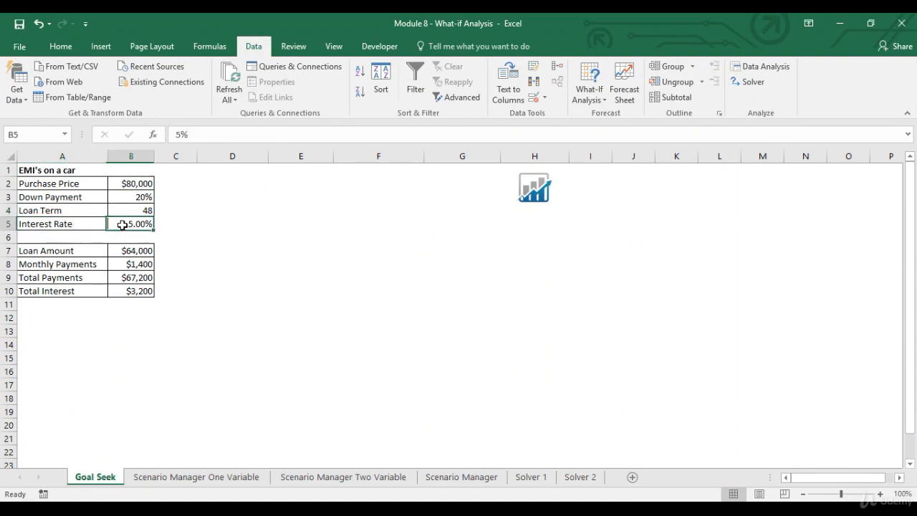
Review the calculated rows from Loan Amount to Total Interest and the input values in B2:B5 that feed them.
click(82, 250)
click(89, 264)
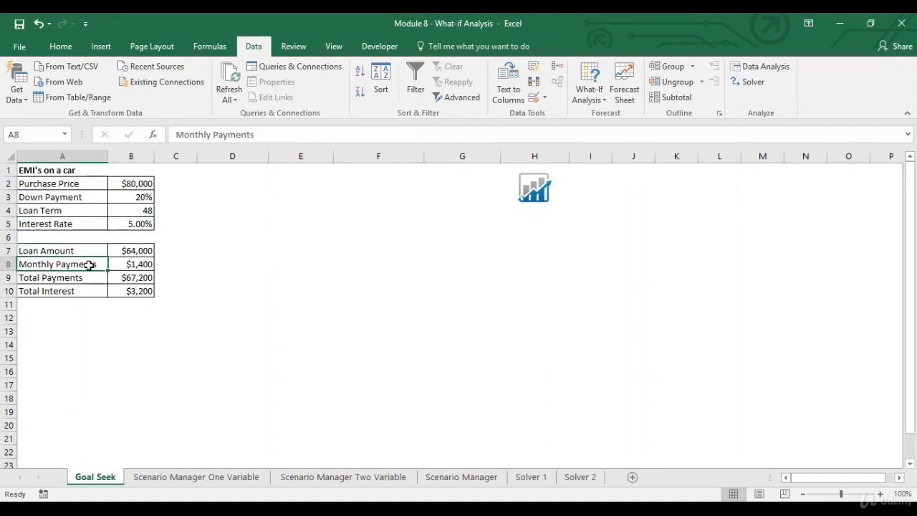
click(89, 280)
click(84, 292)
drag(94, 251, 88, 287)
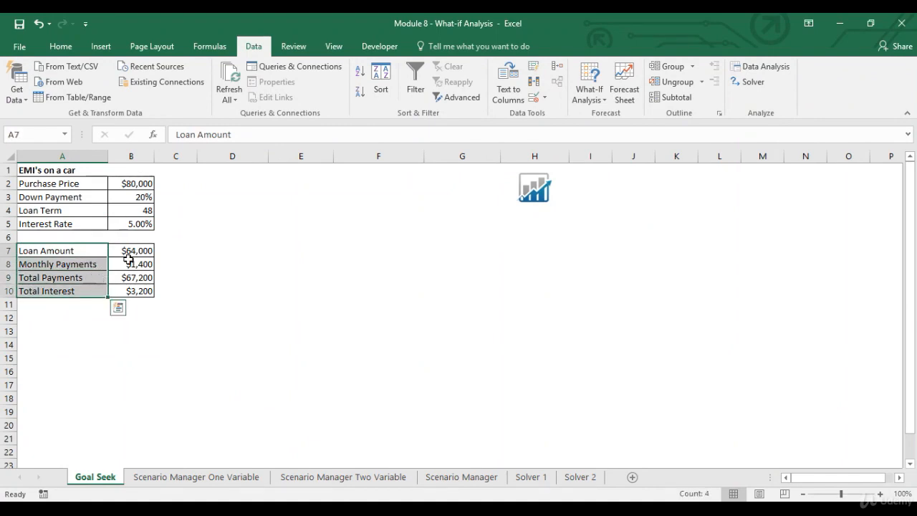
click(132, 186)
drag(132, 185, 134, 229)
Show the worksheet's formulas and examine those behind the loan amount, monthly payments and total payments.
click(126, 251)
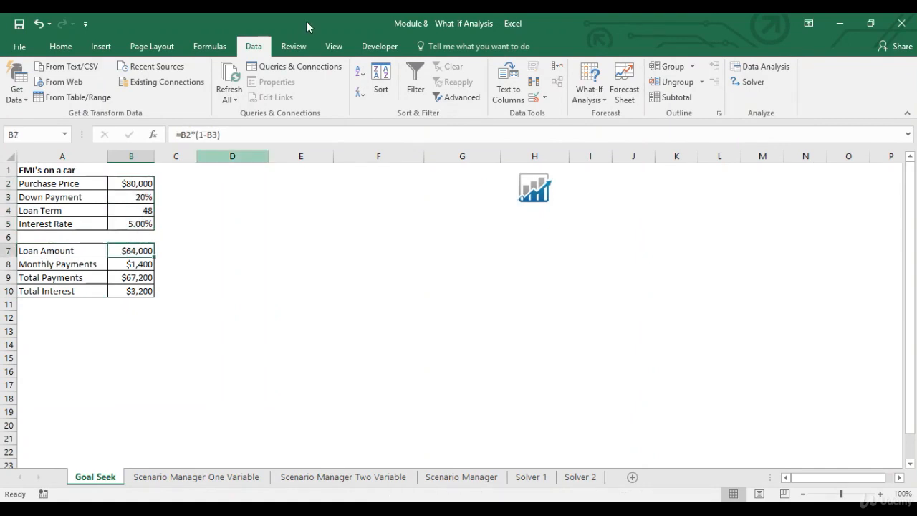
click(211, 46)
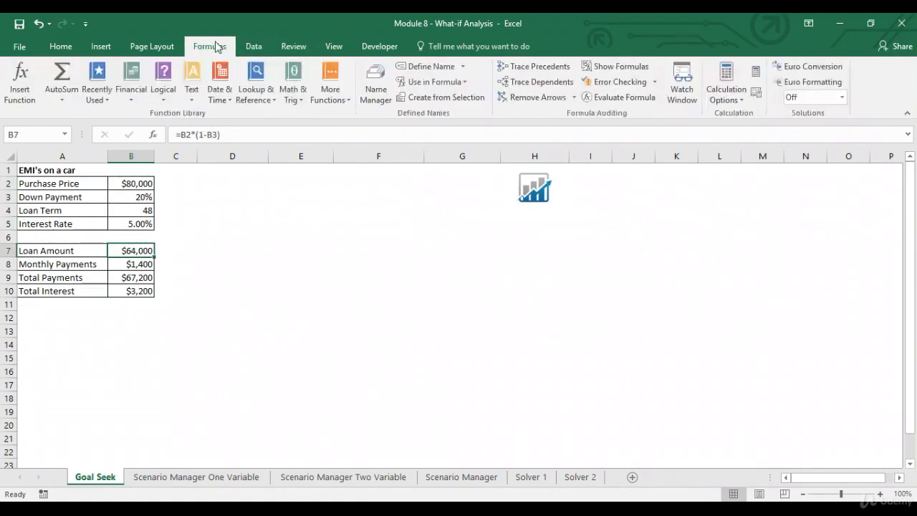
click(615, 65)
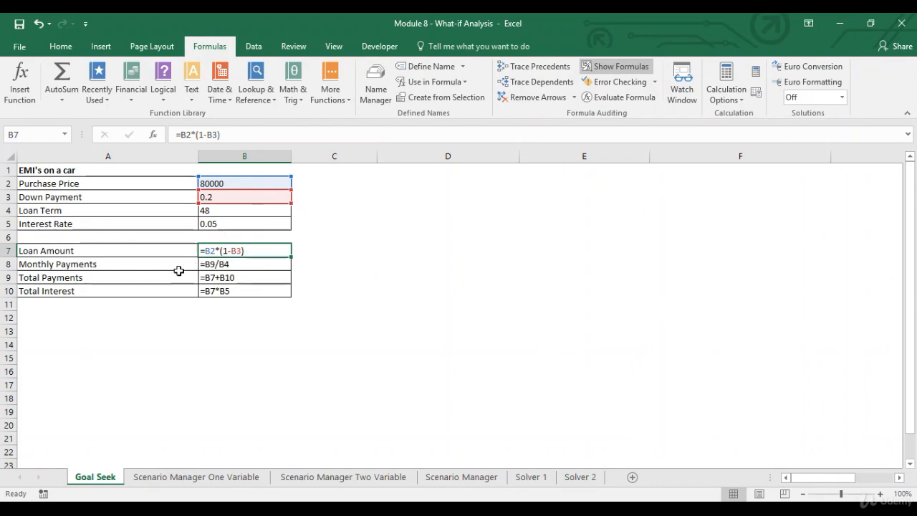
click(237, 265)
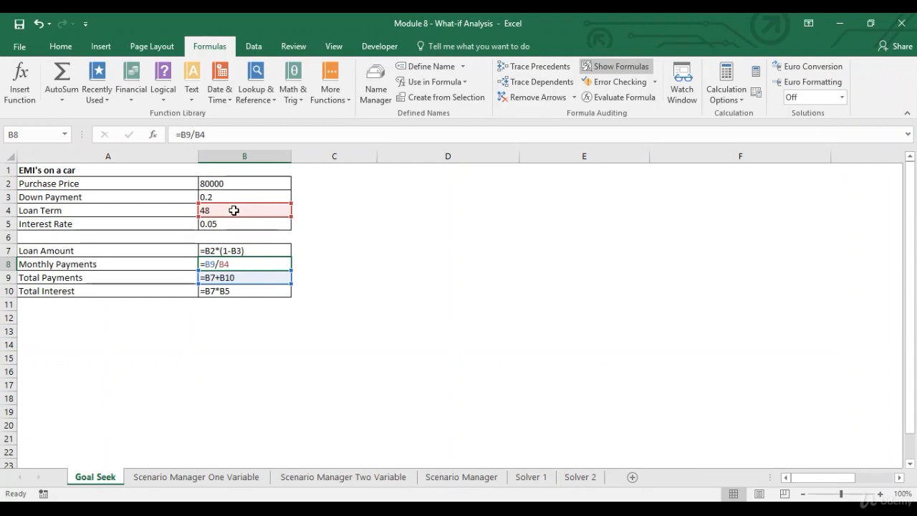
click(239, 277)
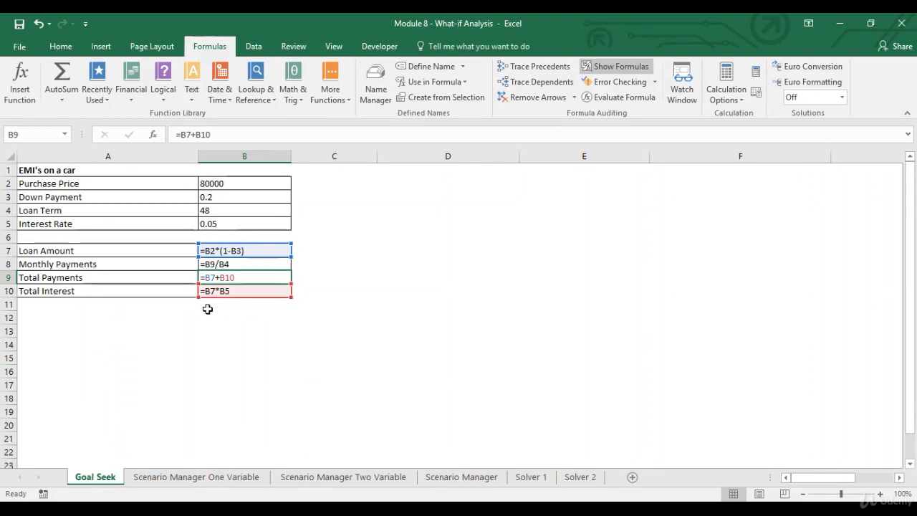
drag(119, 249, 108, 291)
drag(168, 184, 157, 224)
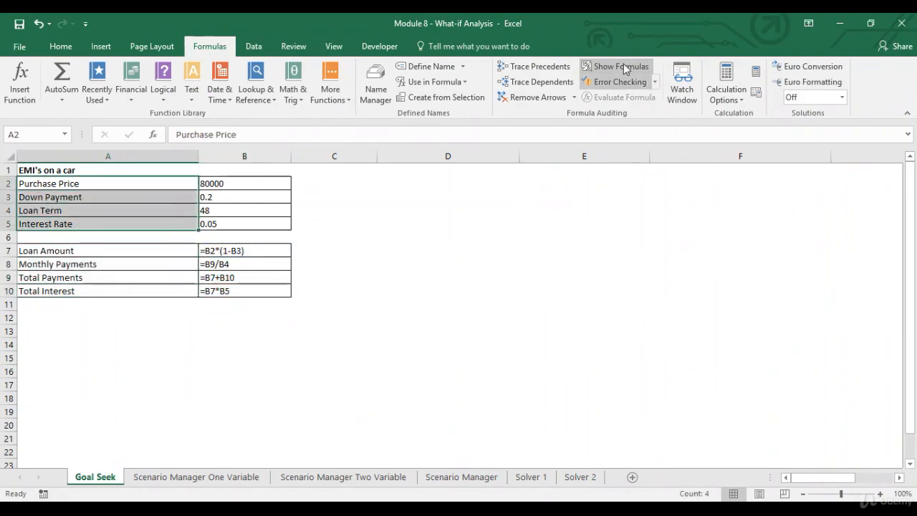
Switch the worksheet from formula display back to calculated values.
click(621, 65)
click(59, 320)
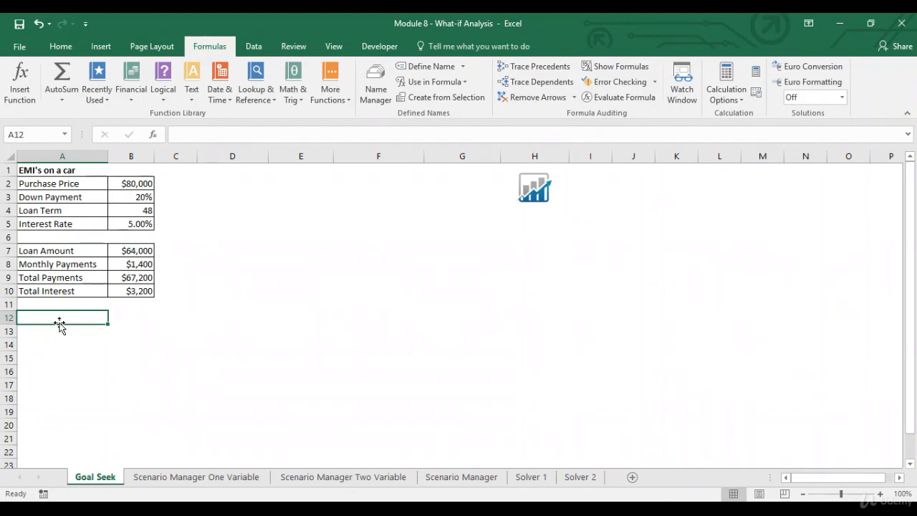
click(254, 48)
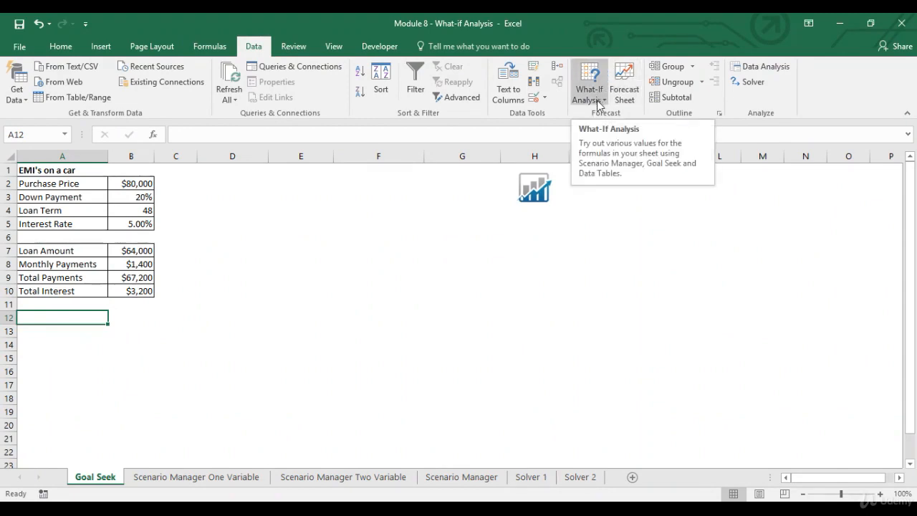
Copy the car loan table A1:B10 to a spot starting at E1 and widen column E for its labels.
drag(61, 174, 146, 288)
key(ctrl+c)
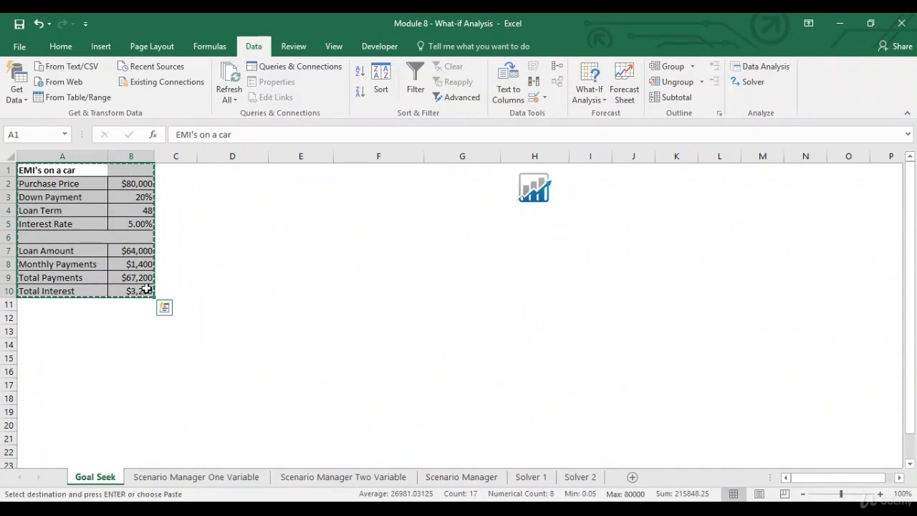
click(299, 169)
key(ctrl+v)
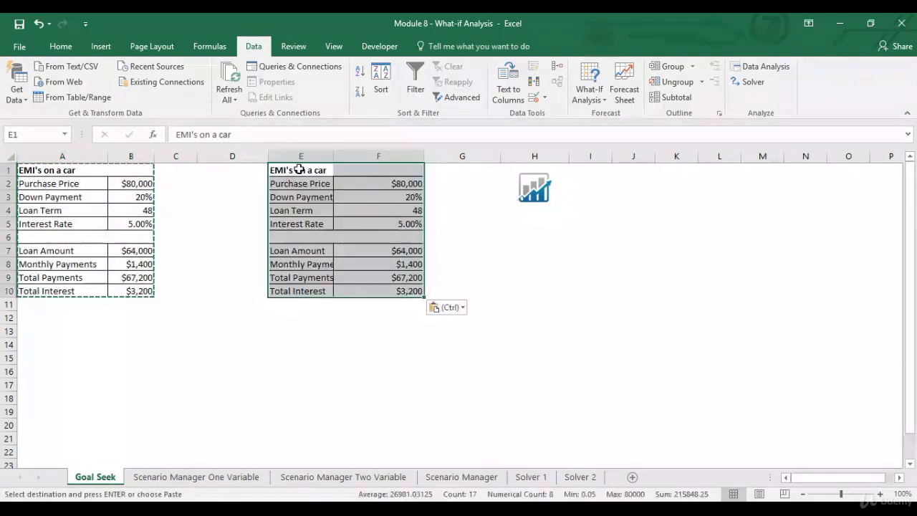
key(Escape)
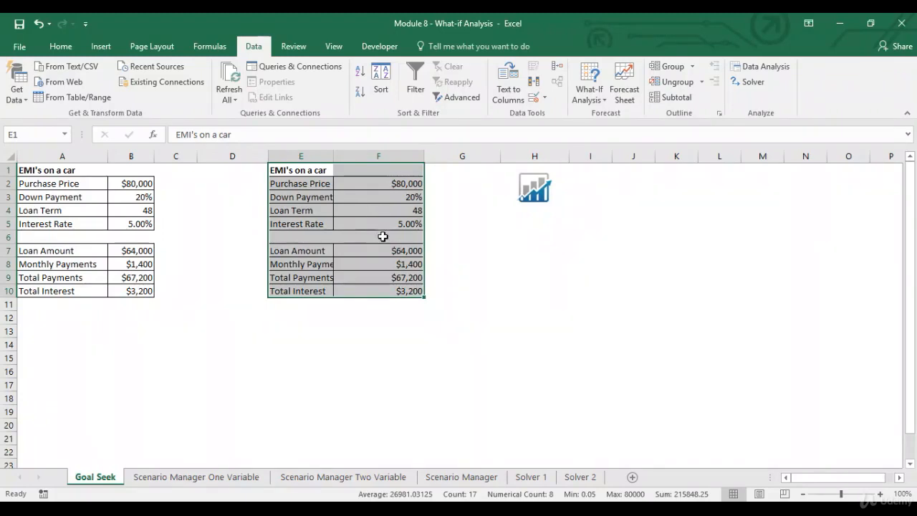
double_click(334, 157)
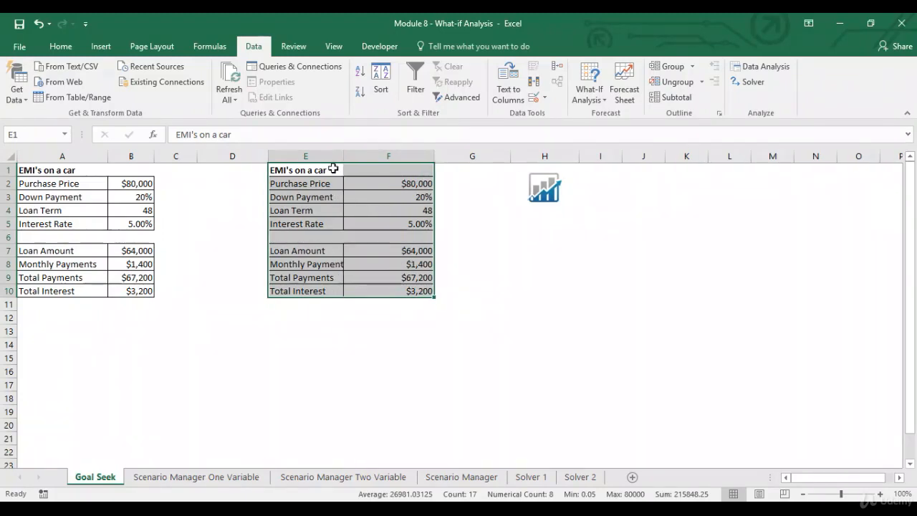
Examine the original table's down payment, loan term, interest rate and the formulas in B7:B10.
click(116, 199)
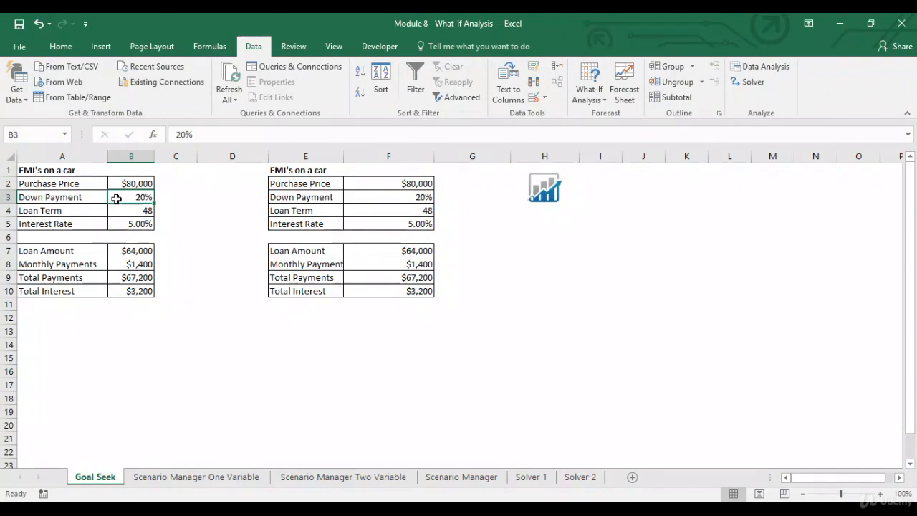
click(99, 210)
click(87, 224)
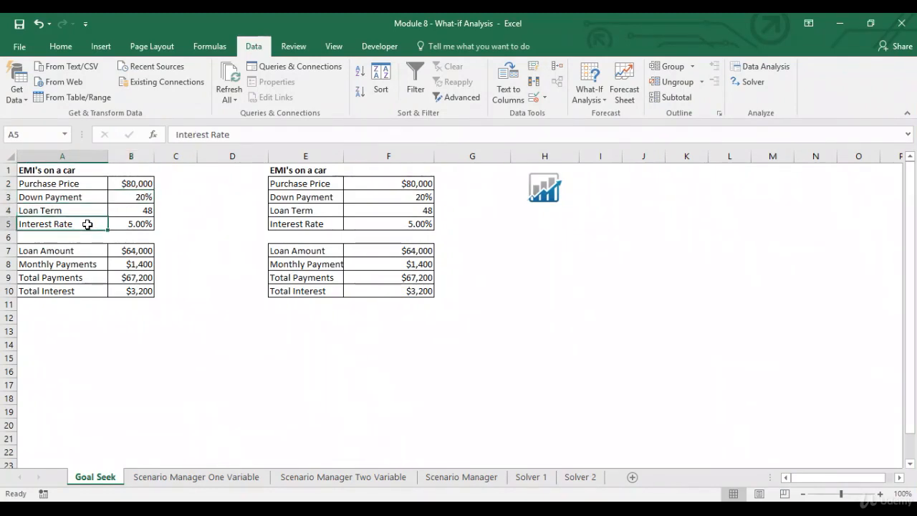
click(98, 251)
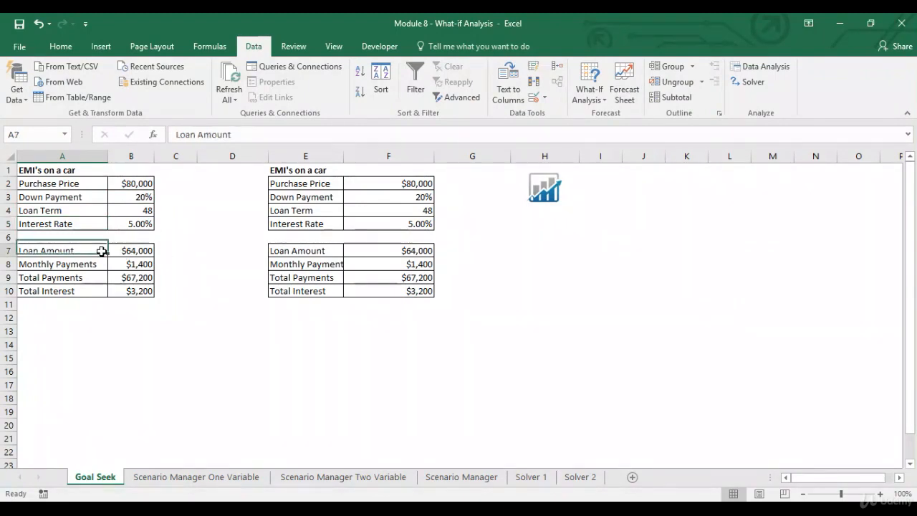
click(132, 252)
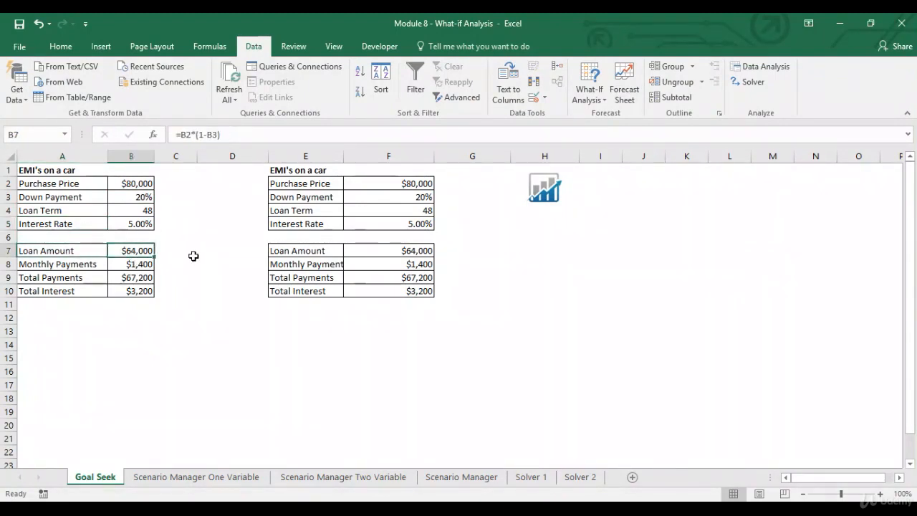
click(94, 265)
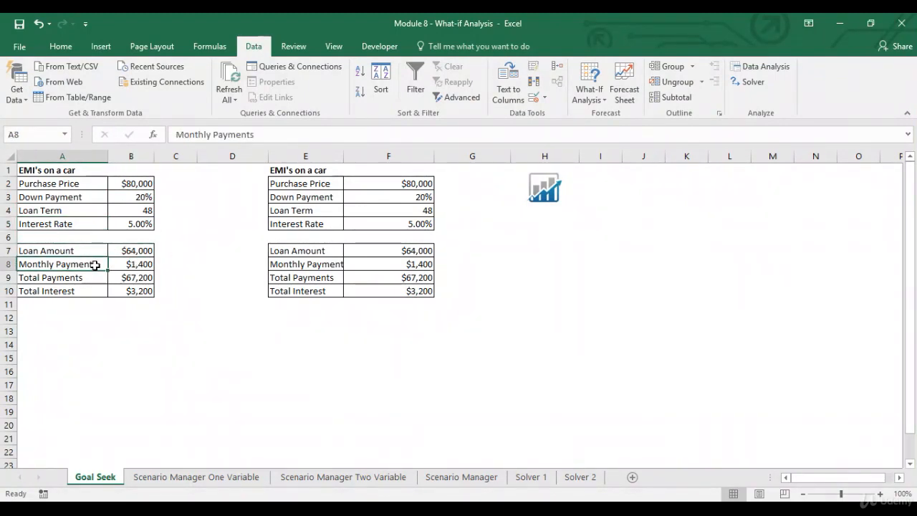
click(127, 263)
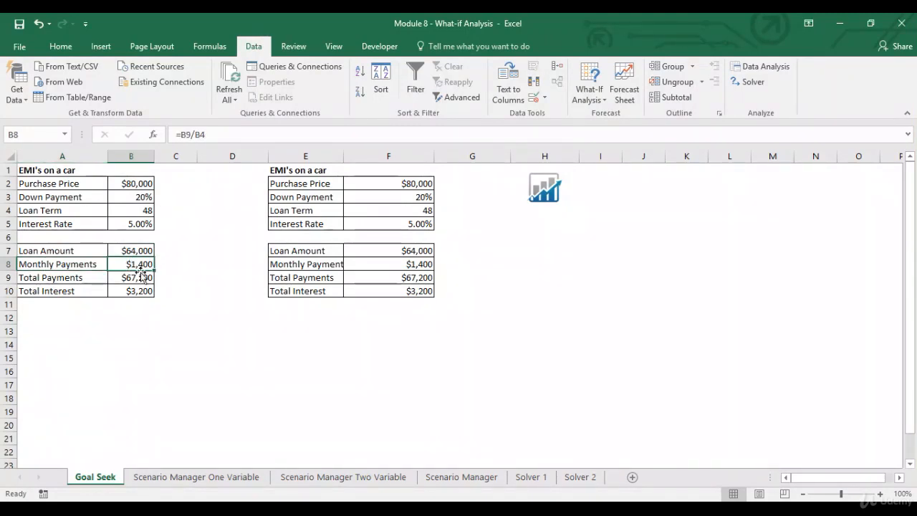
click(95, 281)
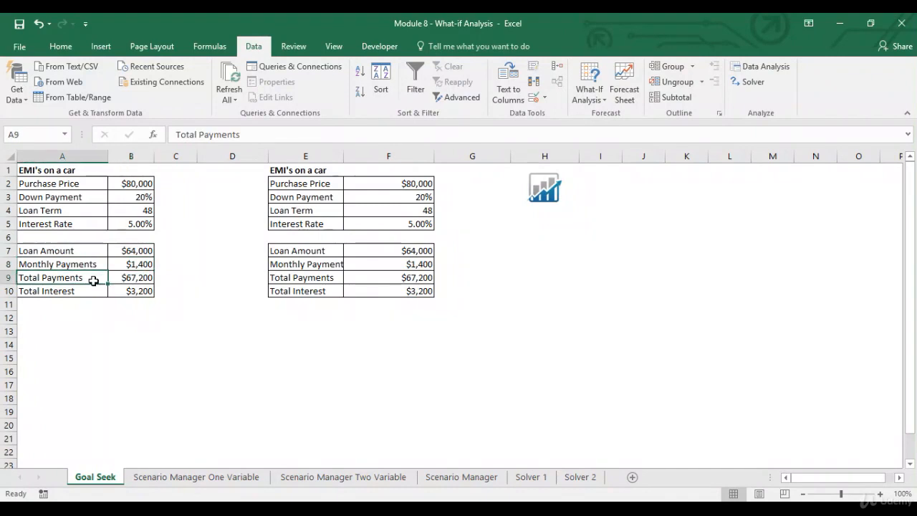
click(143, 280)
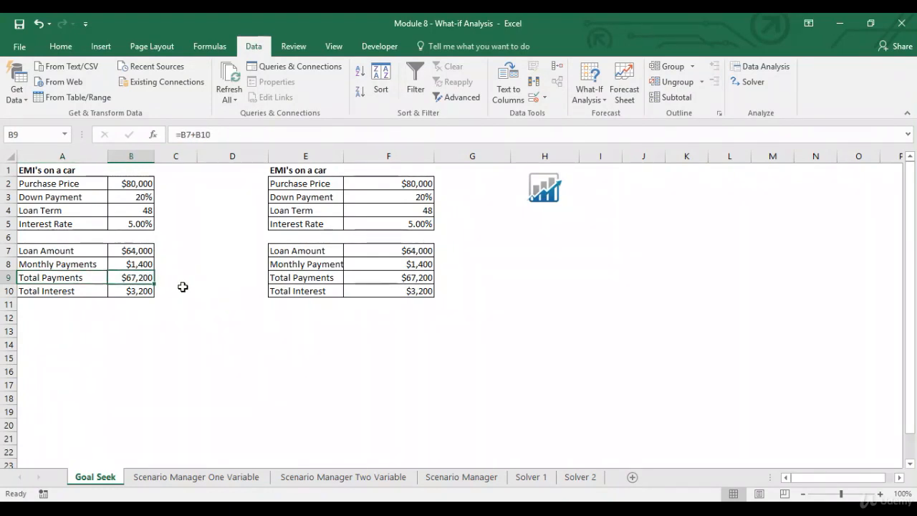
click(86, 291)
click(127, 292)
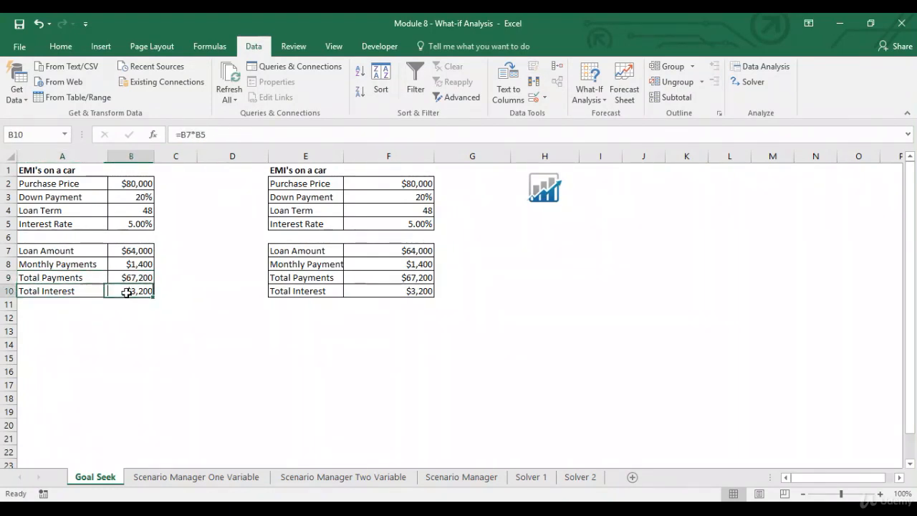
Compare the monthly payments cell with the purchase price, loan term, interest rate and down payment cells that can be varied.
click(149, 264)
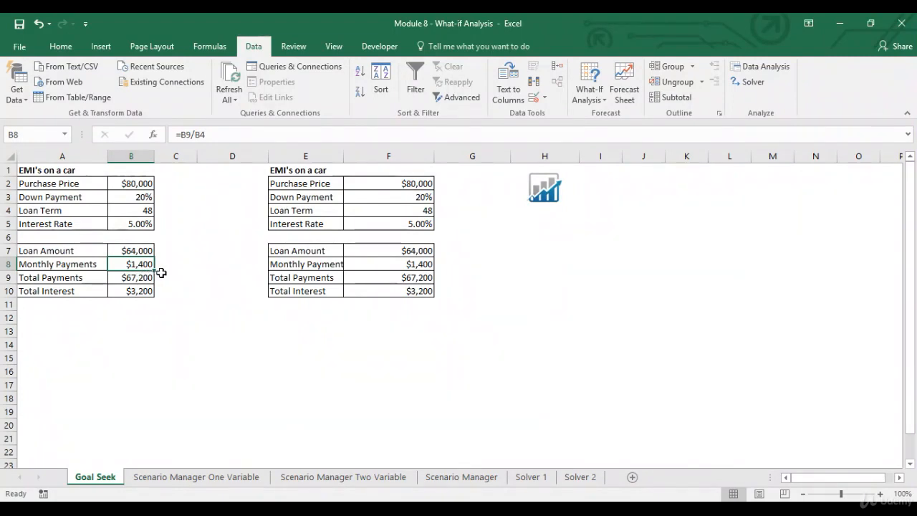
click(144, 183)
click(149, 210)
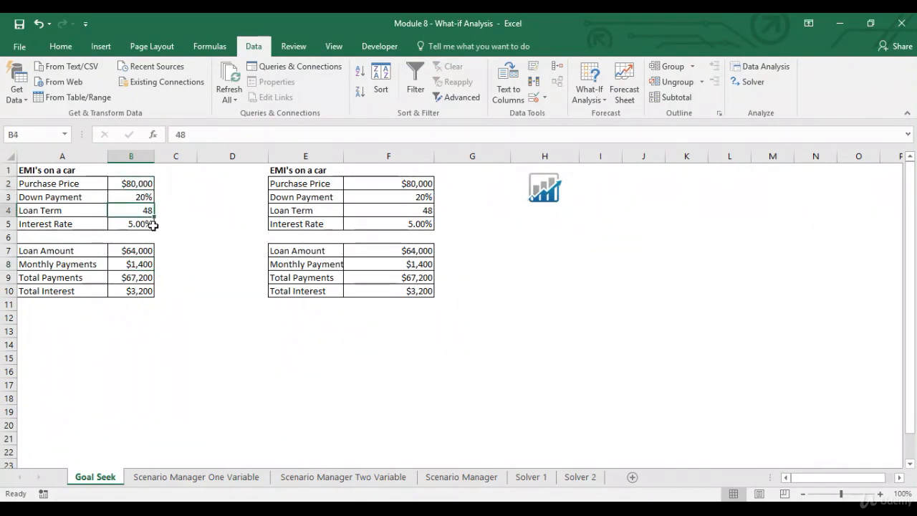
click(126, 226)
click(129, 199)
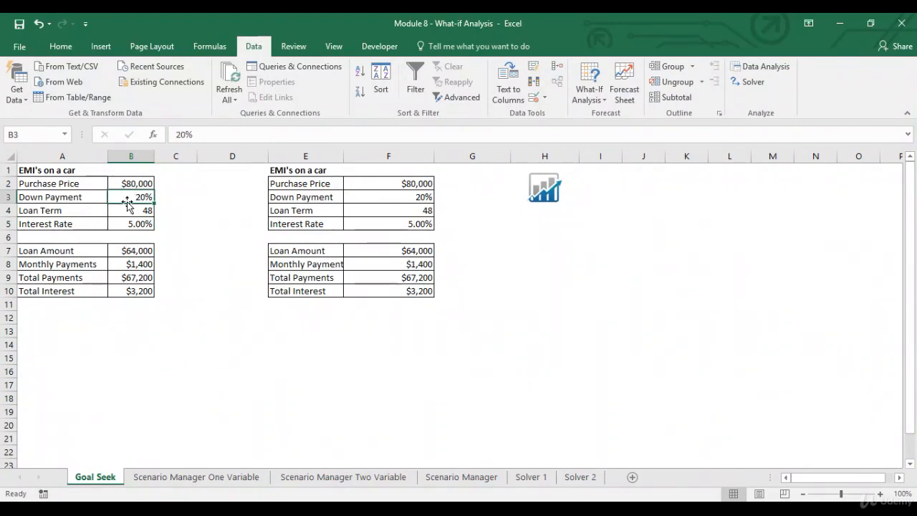
Run Goal Seek to set monthly payments cell B8 to 1200 by changing down payment cell B3, and keep the solution.
click(133, 268)
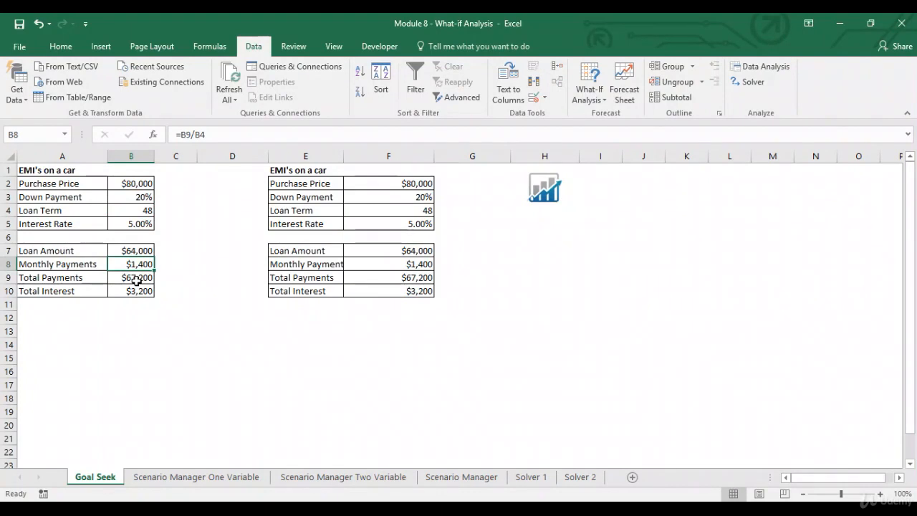
click(604, 96)
click(610, 131)
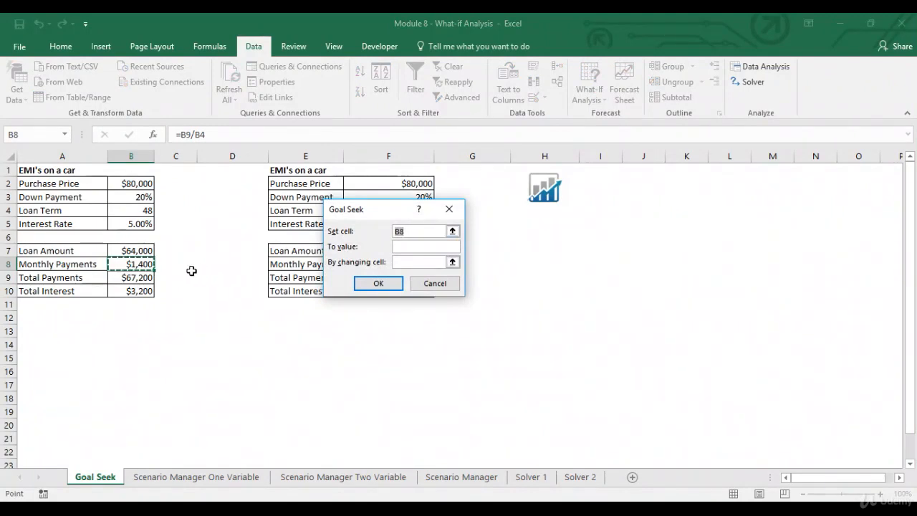
click(412, 245)
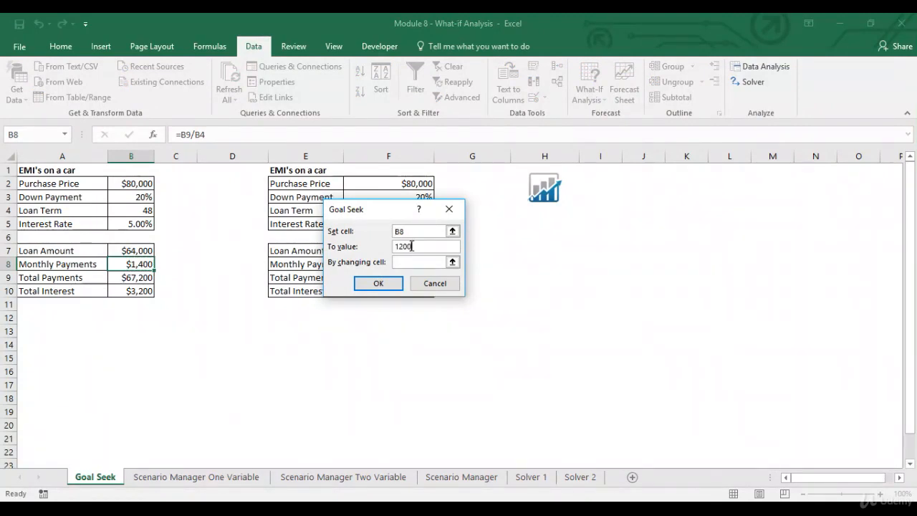
text(1200)
click(452, 262)
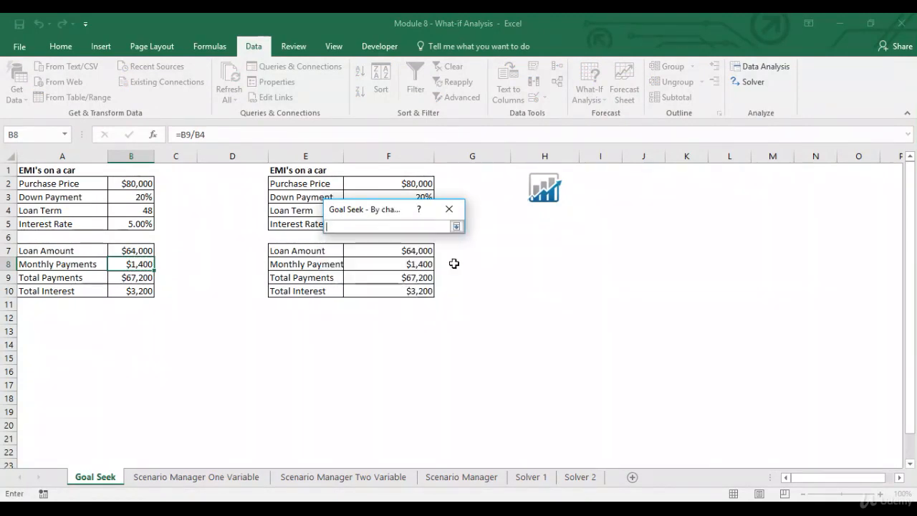
click(119, 196)
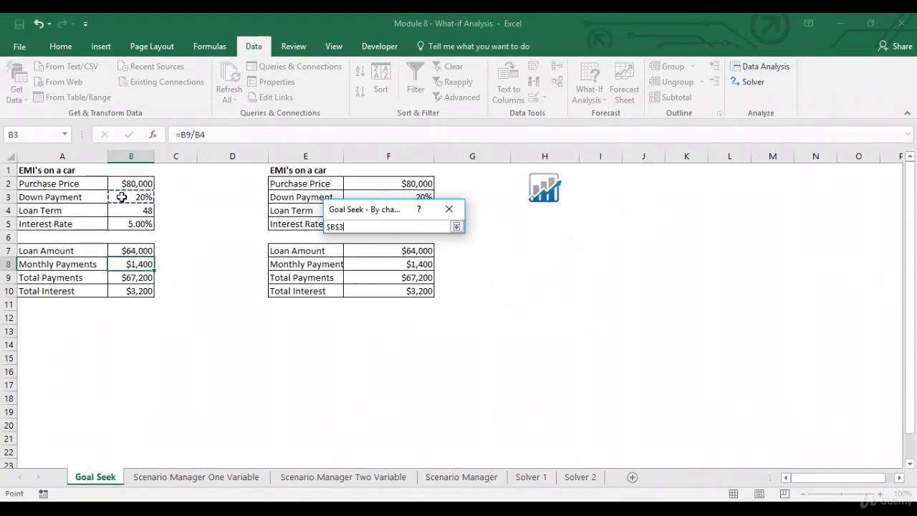
click(456, 226)
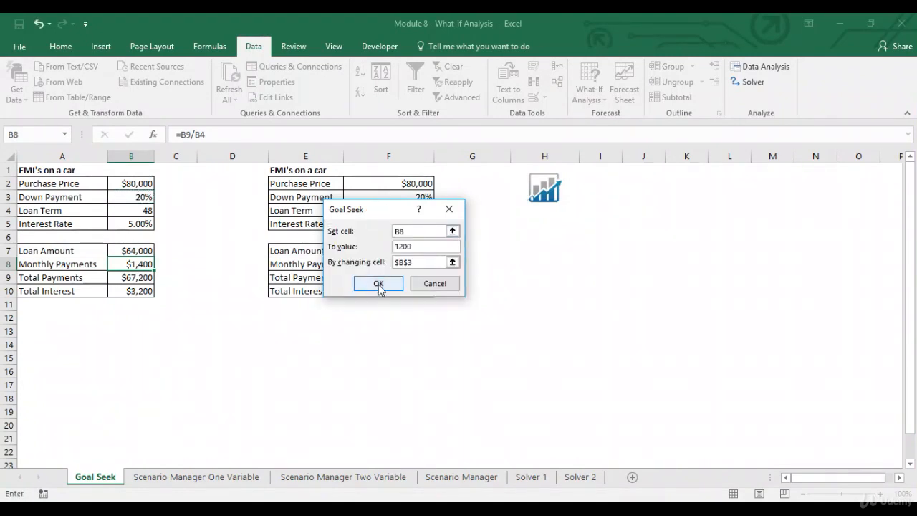
click(378, 283)
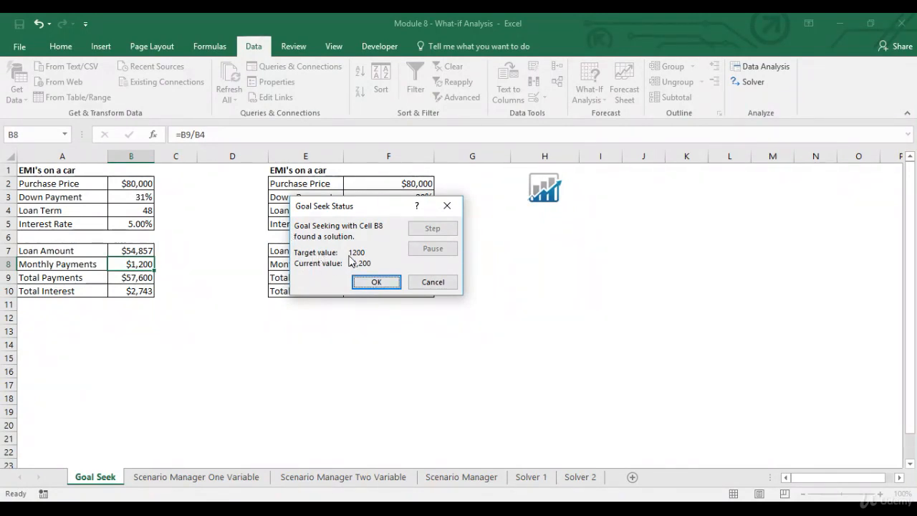
click(377, 282)
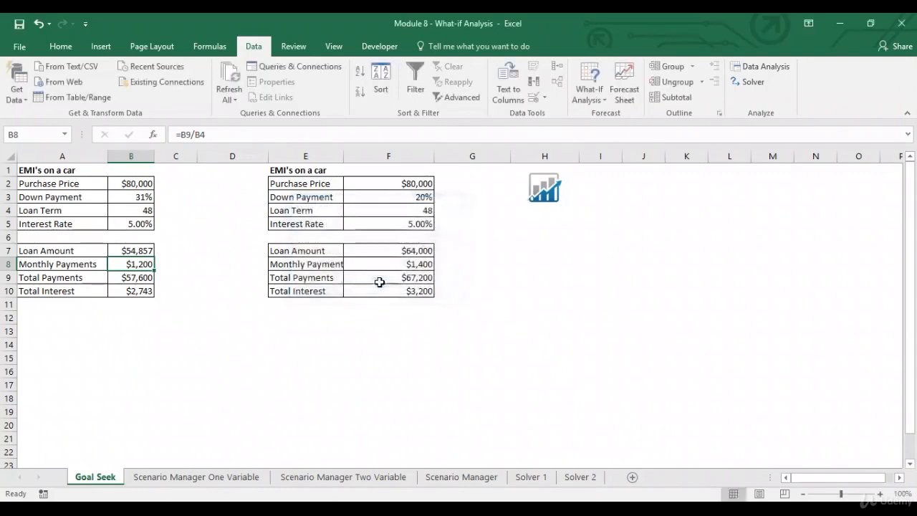
Compare the down payment and monthly payments in the two tables, and check the original table's loan term and interest rate.
click(183, 194)
click(141, 200)
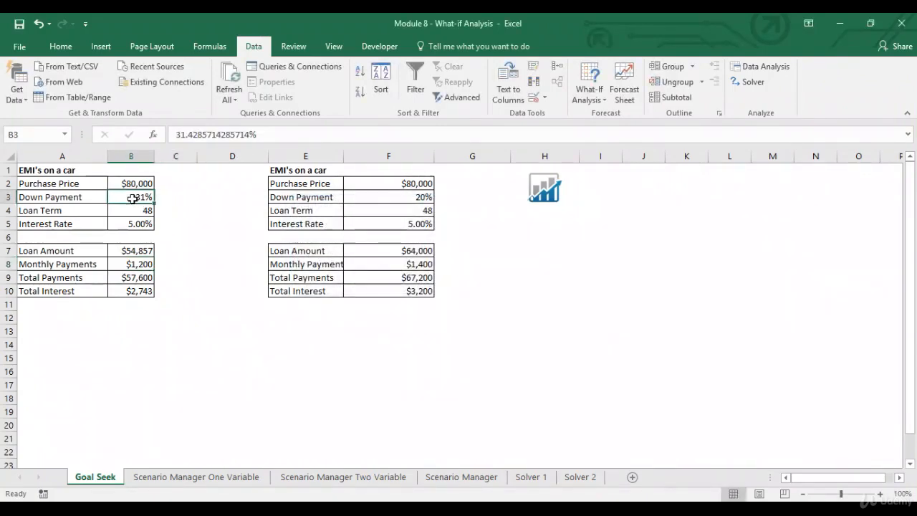
click(178, 197)
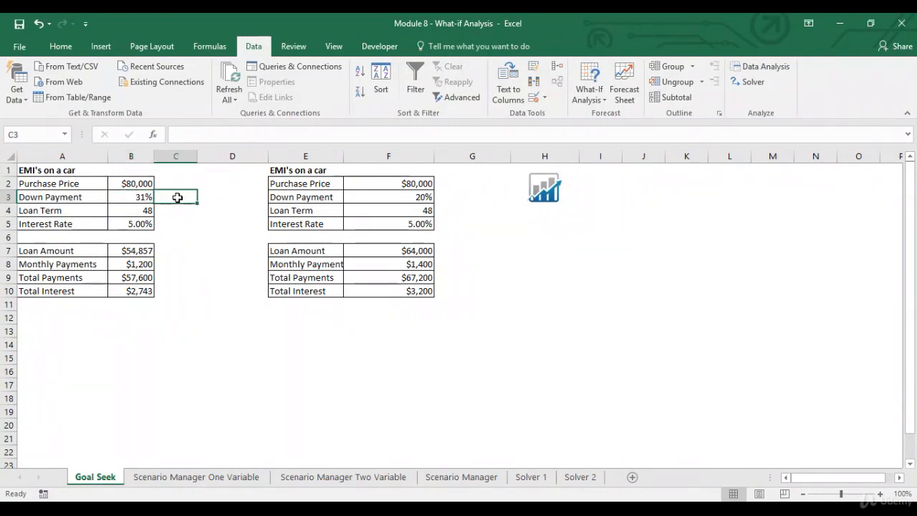
click(145, 266)
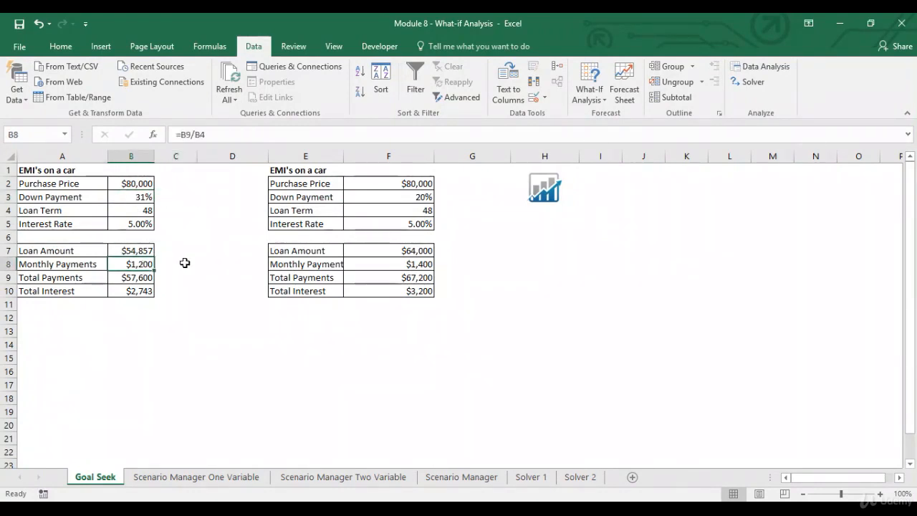
click(370, 270)
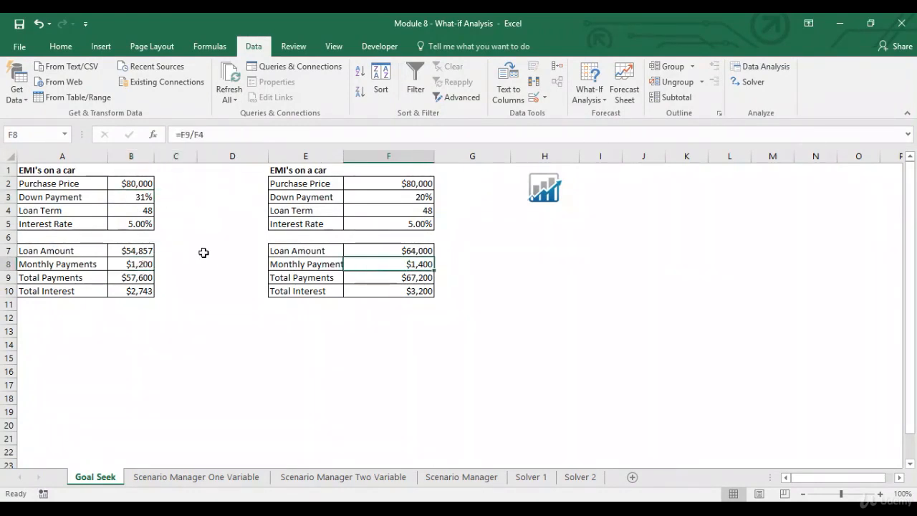
click(119, 198)
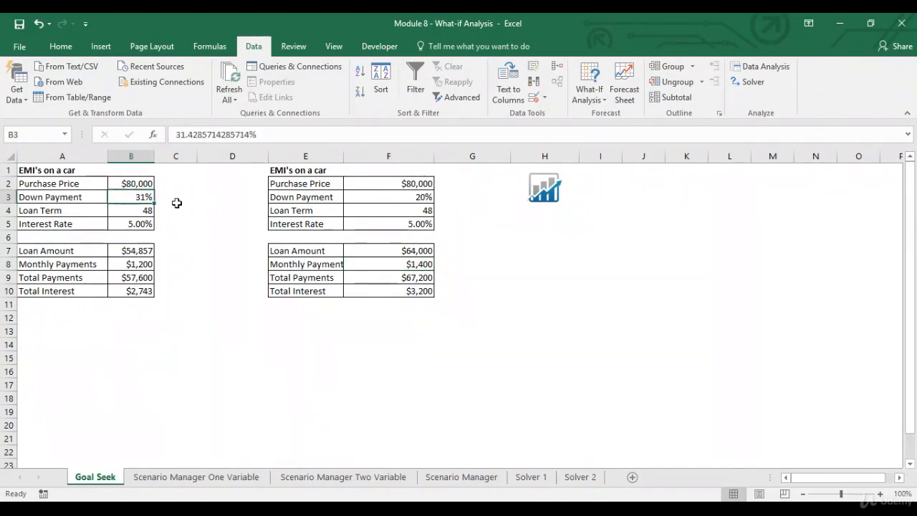
click(408, 197)
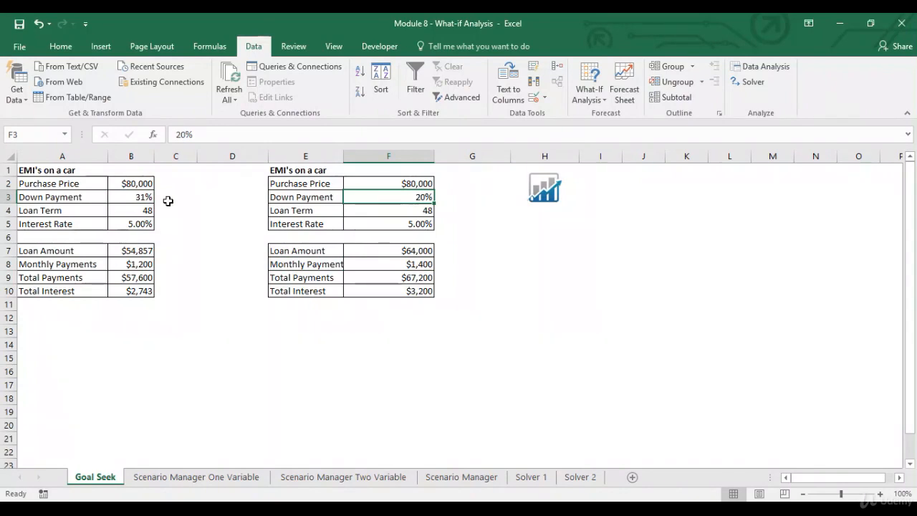
click(146, 264)
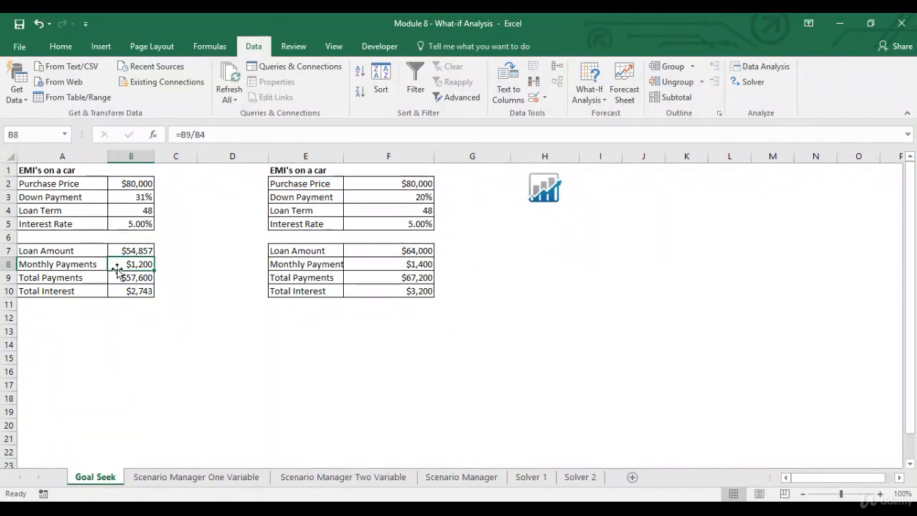
click(121, 209)
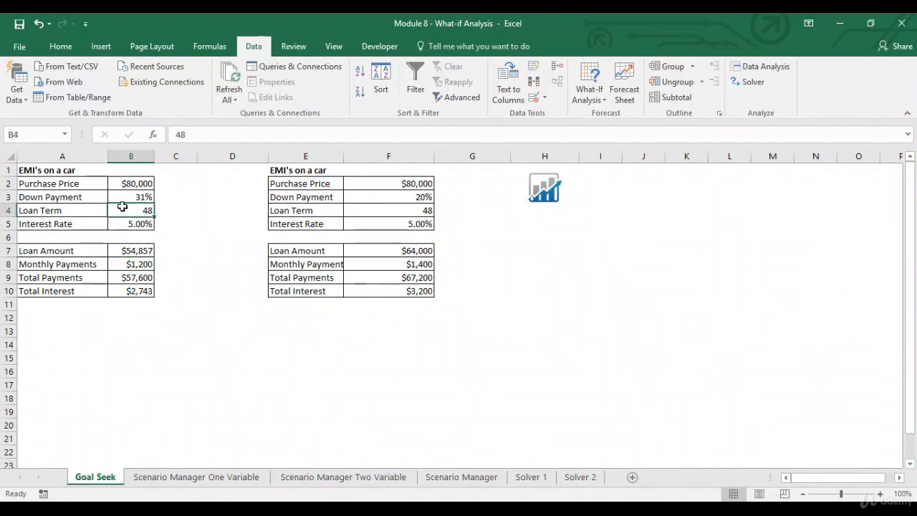
click(118, 222)
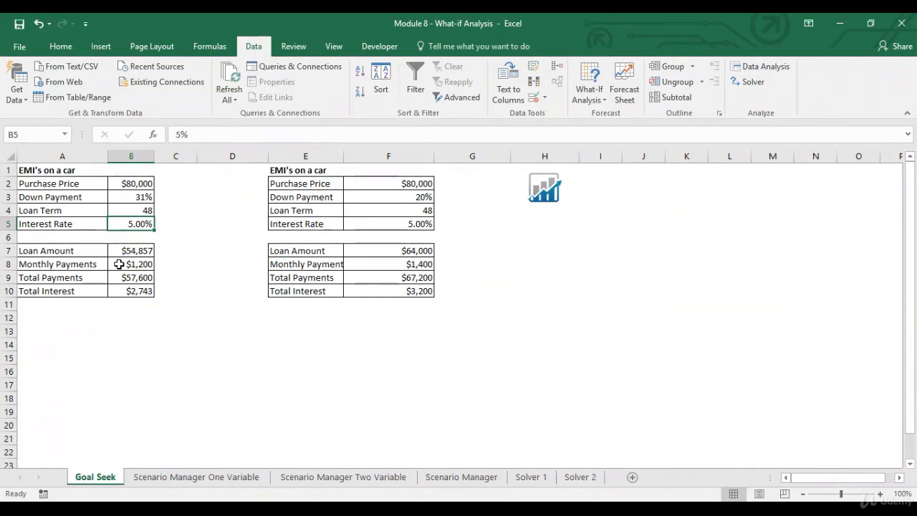
click(64, 170)
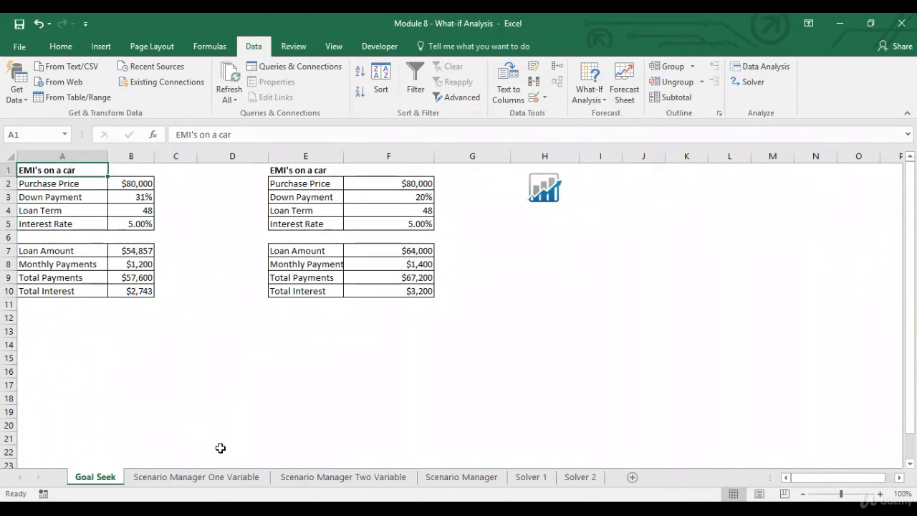
Switch to the Scenario Manager One Variable worksheet and review its down payment cell B3 and the results in B7:B10.
click(197, 477)
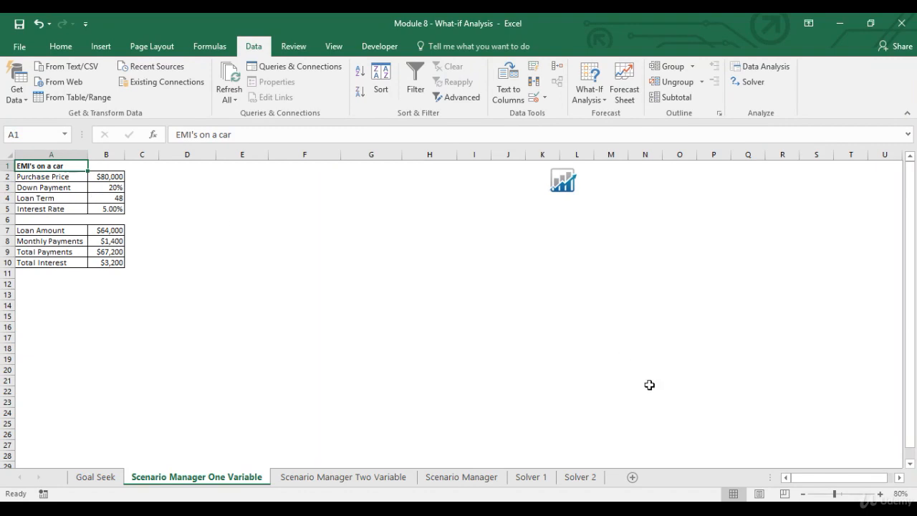
click(880, 494)
click(881, 493)
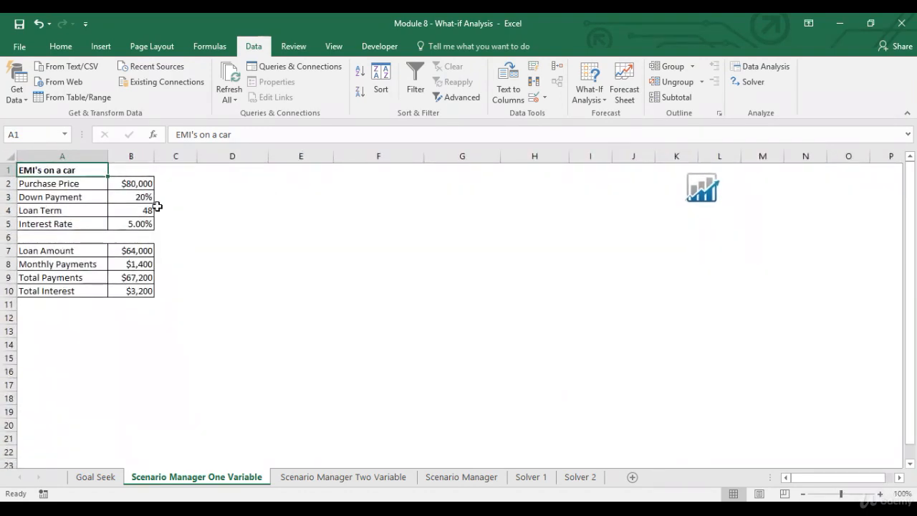
click(136, 197)
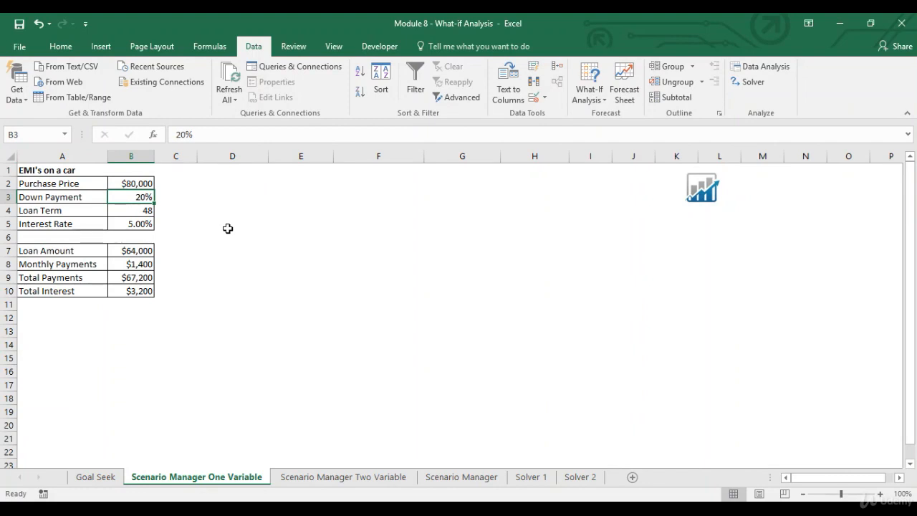
drag(127, 252, 126, 286)
click(139, 198)
drag(126, 251, 127, 292)
Copy the car loan table A1:B10 to a spot below it starting at A14.
click(38, 170)
drag(54, 170, 144, 291)
key(ctrl+c)
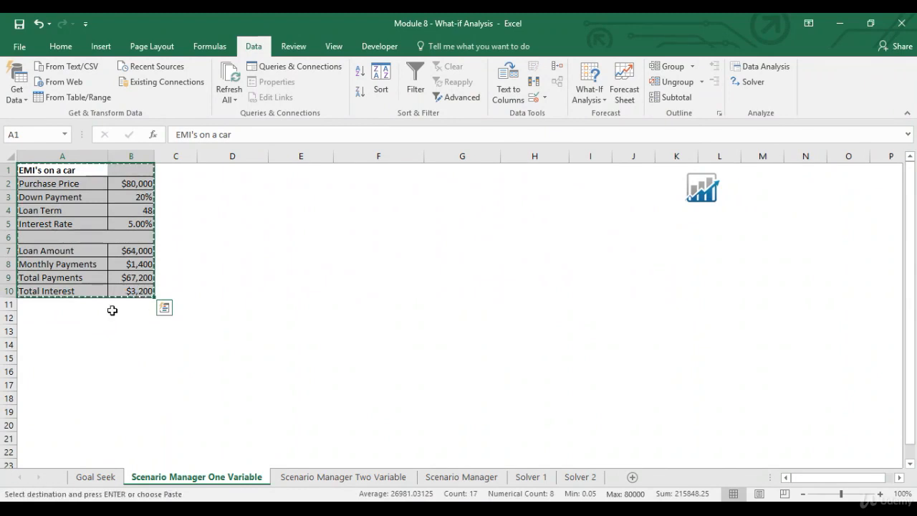
click(30, 346)
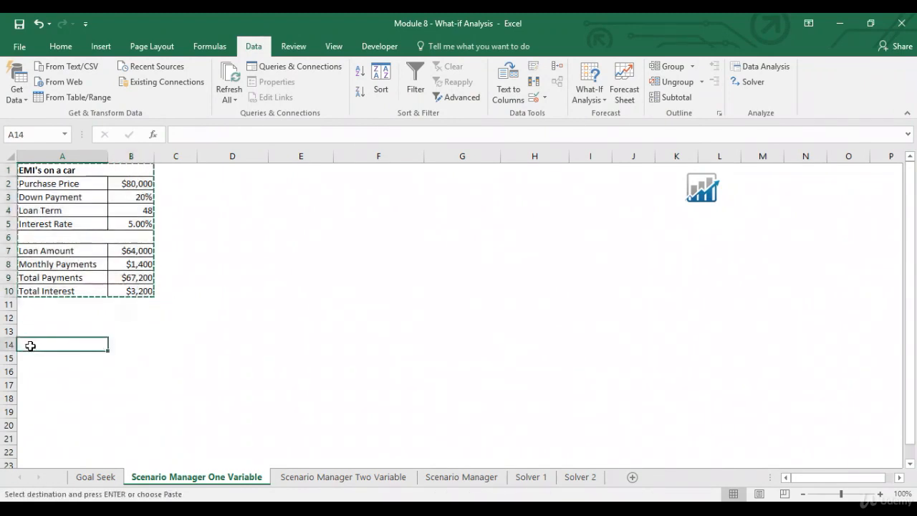
key(ctrl+v)
key(Escape)
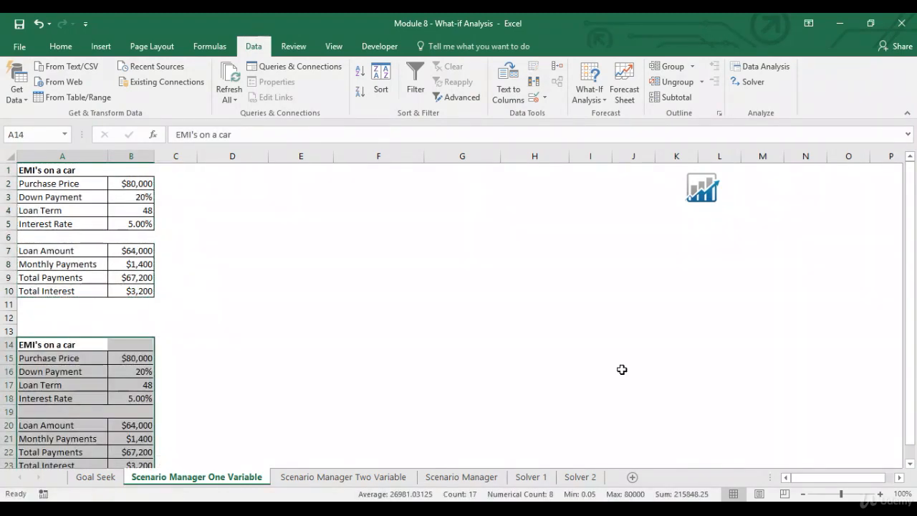
key(Up)
key(Up)
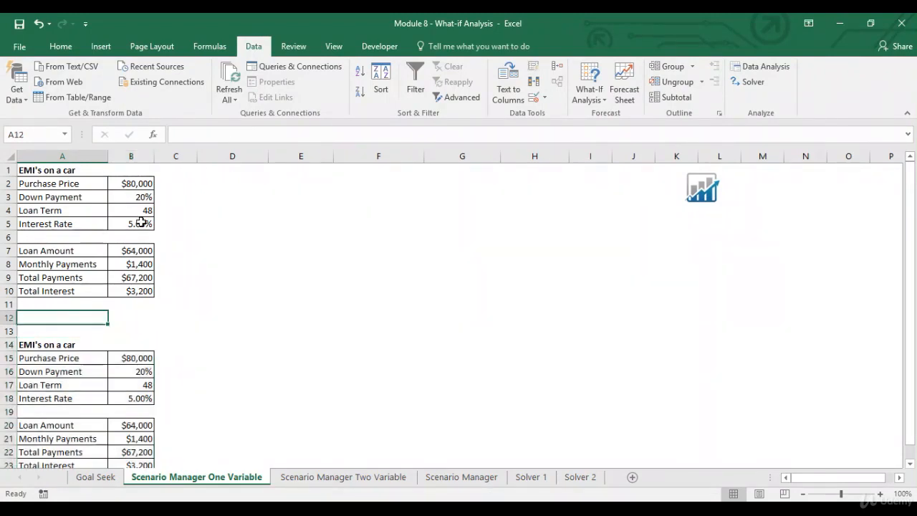
Create a scenario in Scenario Manager named DP30% that changes down payment cell B3 to 0.3.
click(144, 197)
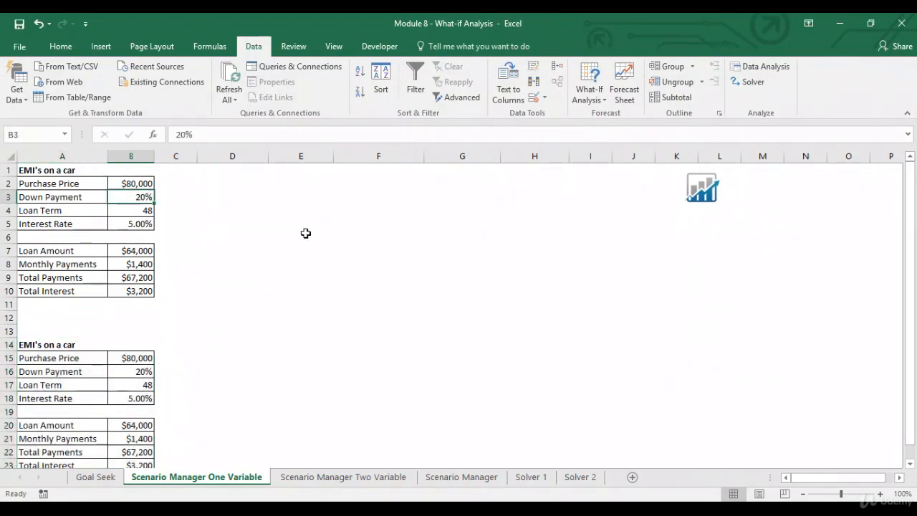
click(597, 96)
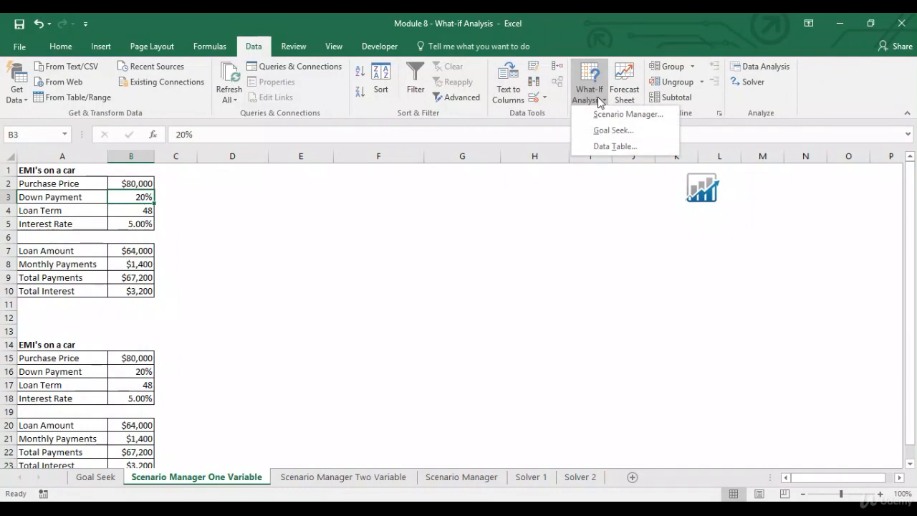
click(613, 116)
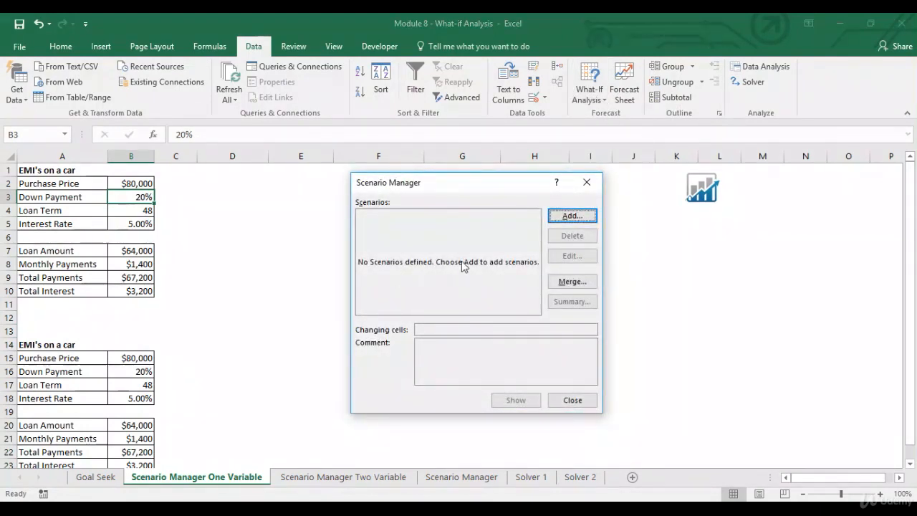
click(572, 216)
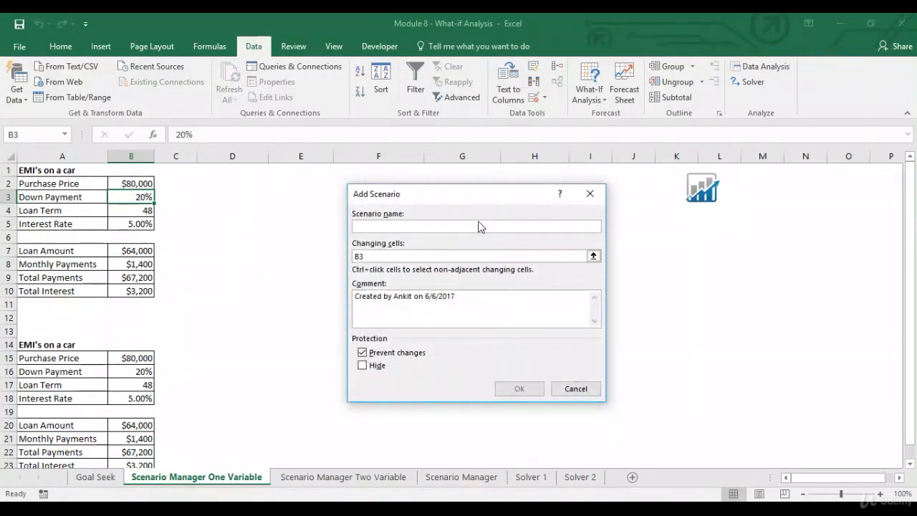
text(DP30%)
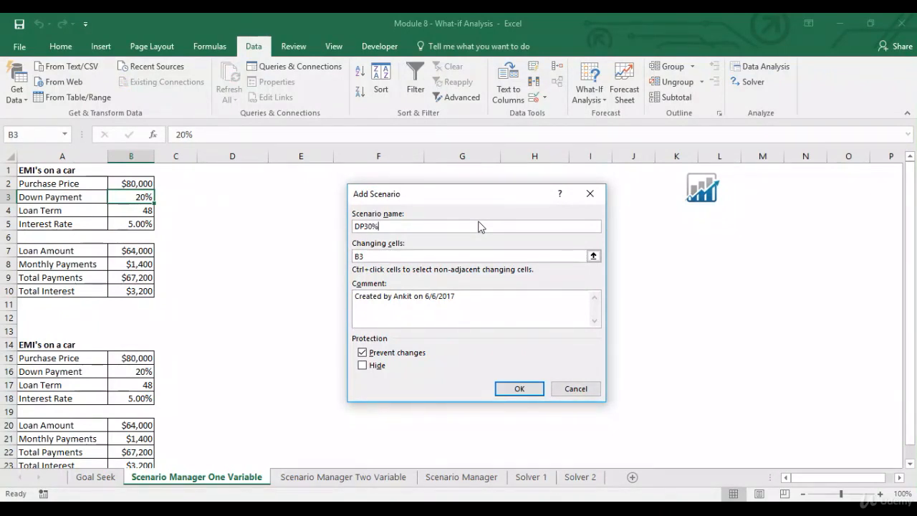
click(592, 256)
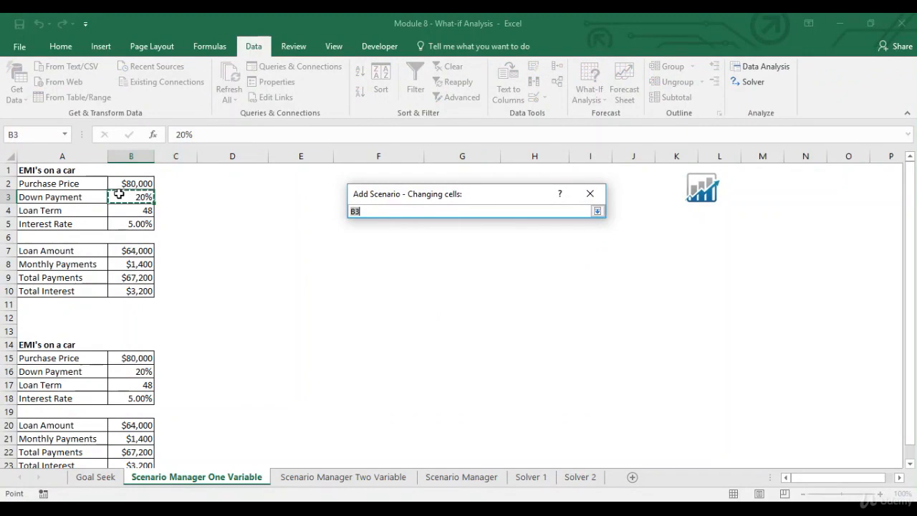
click(597, 211)
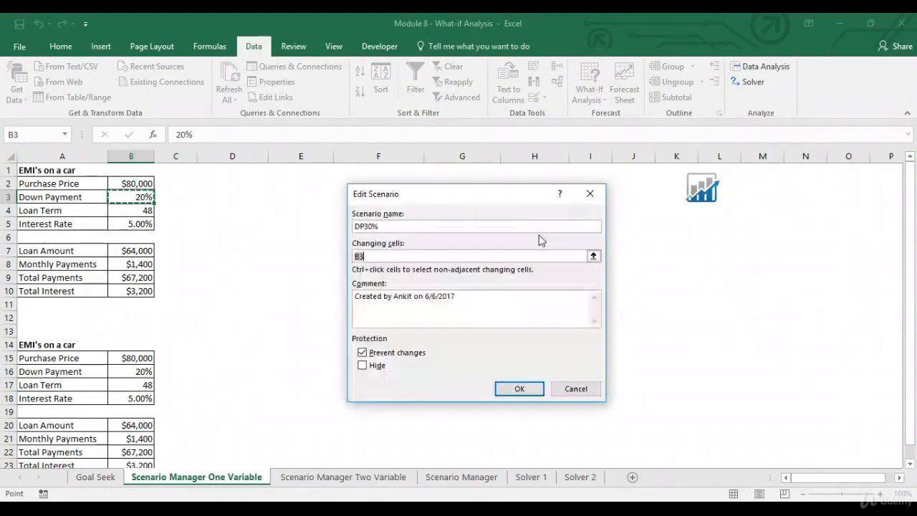
click(518, 388)
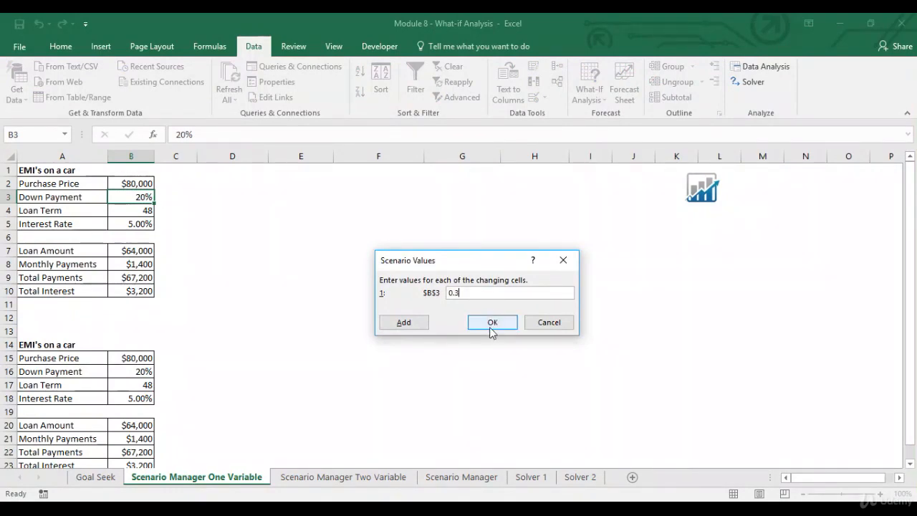
click(491, 323)
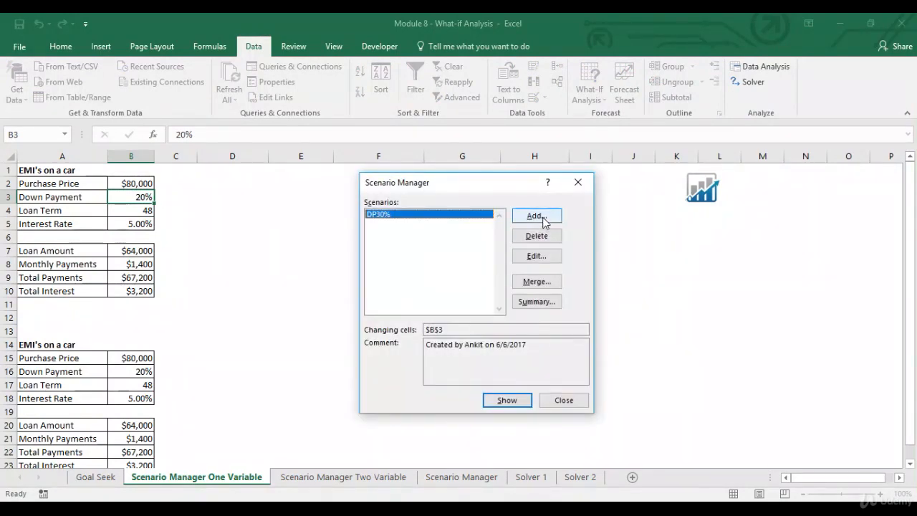
Add a scenario named DP40% that changes down payment cell B3 to 0.4.
click(542, 217)
text(DP40%)
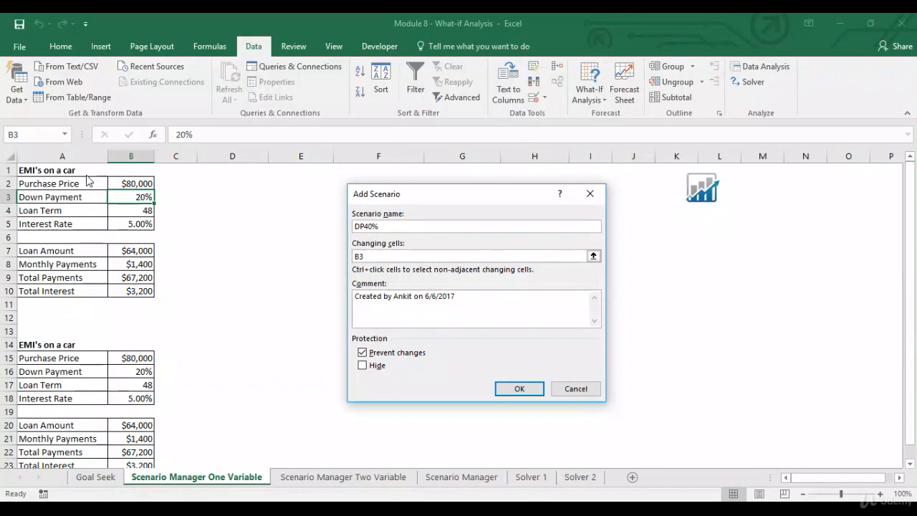
click(518, 388)
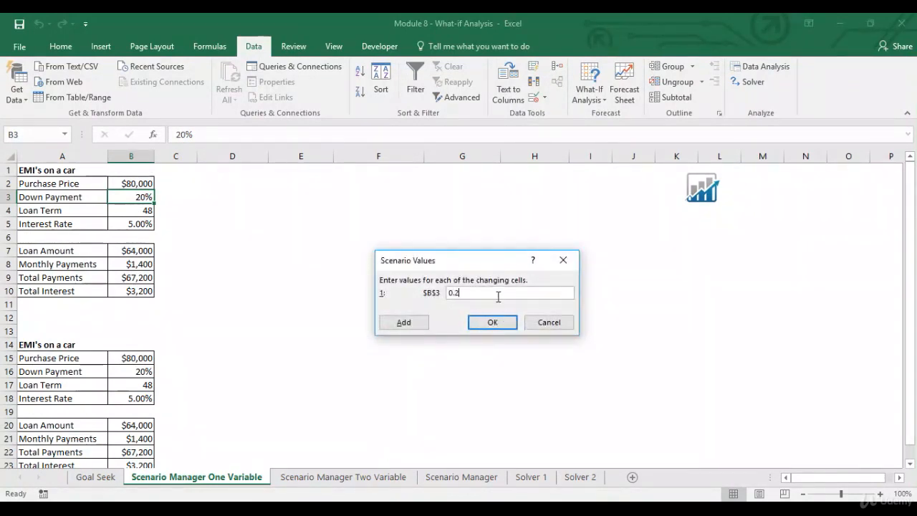
text(0.4)
click(492, 321)
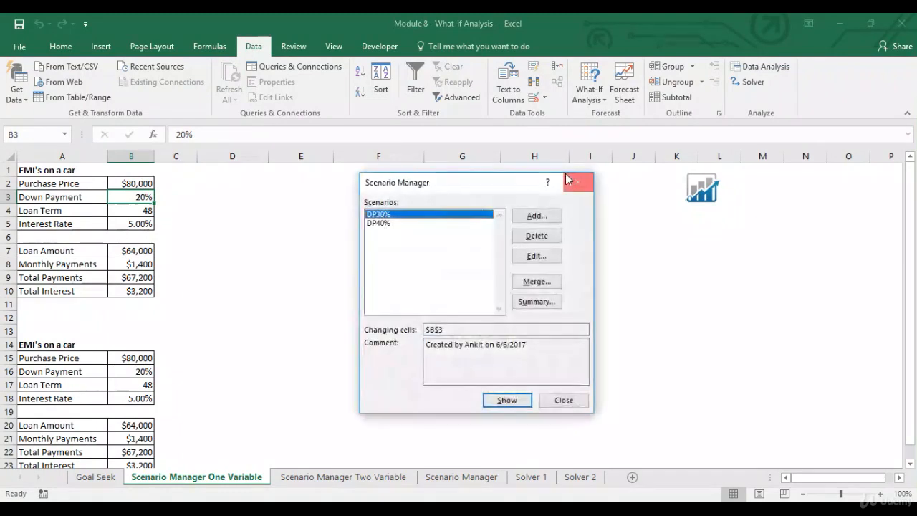
Add a scenario named DP10% that changes down payment cell B3 to 0.1.
click(536, 216)
text(DP10%)
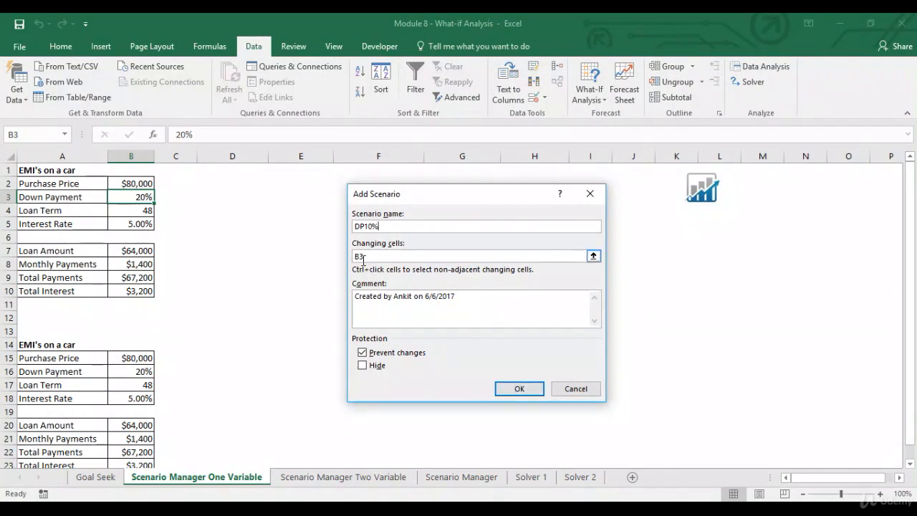
click(530, 389)
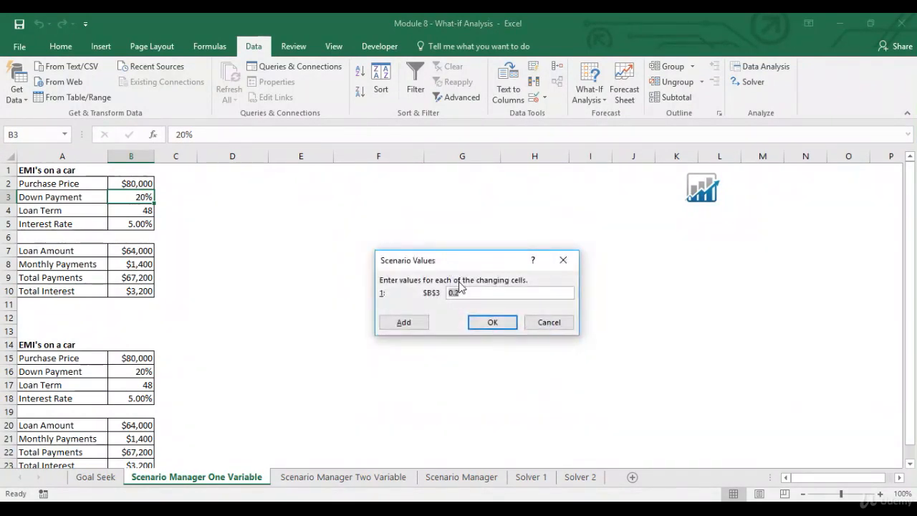
click(505, 324)
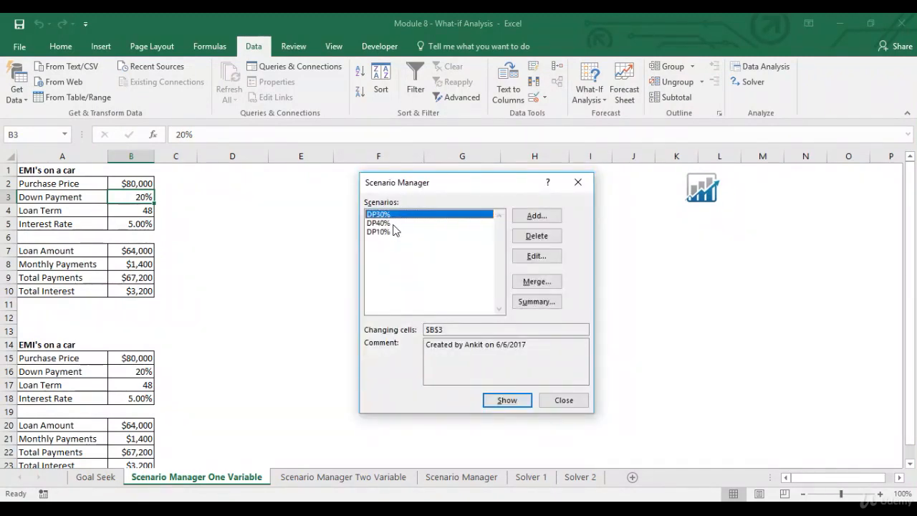
Show the DP30% scenario followed by DP10%, close Scenario Manager, and review the inputs in B2:B5 and results in B7:B10.
click(390, 232)
click(401, 214)
click(507, 400)
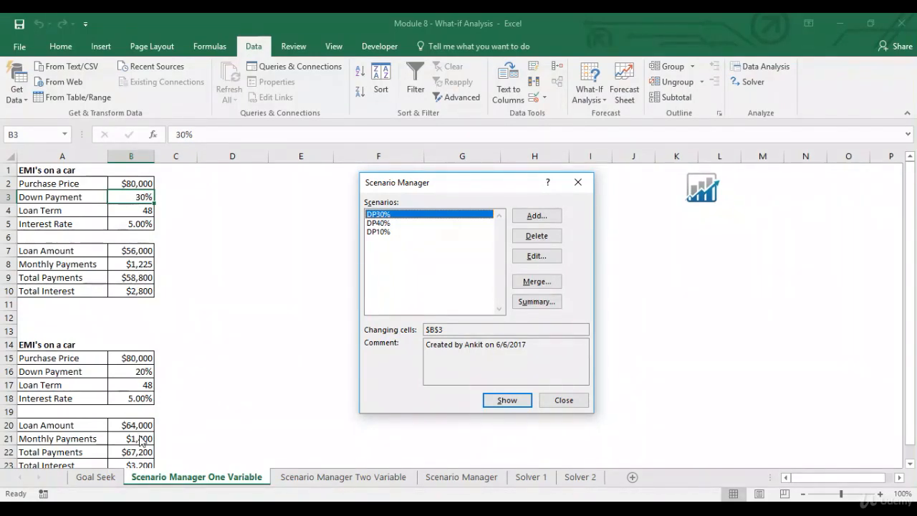
click(384, 232)
click(506, 399)
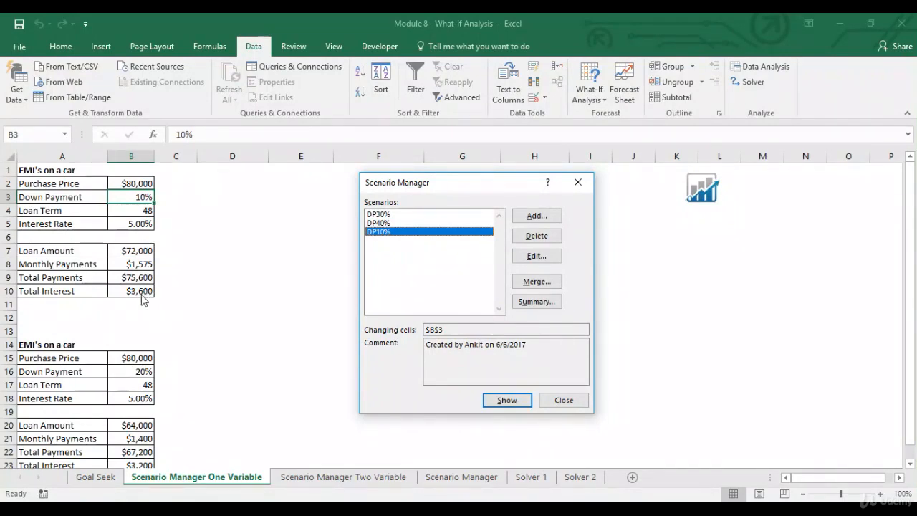
click(564, 401)
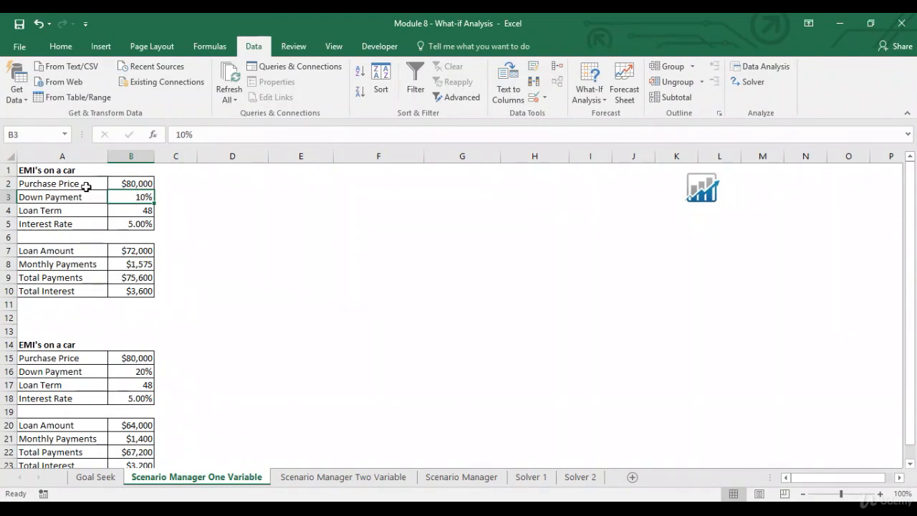
drag(143, 179, 139, 224)
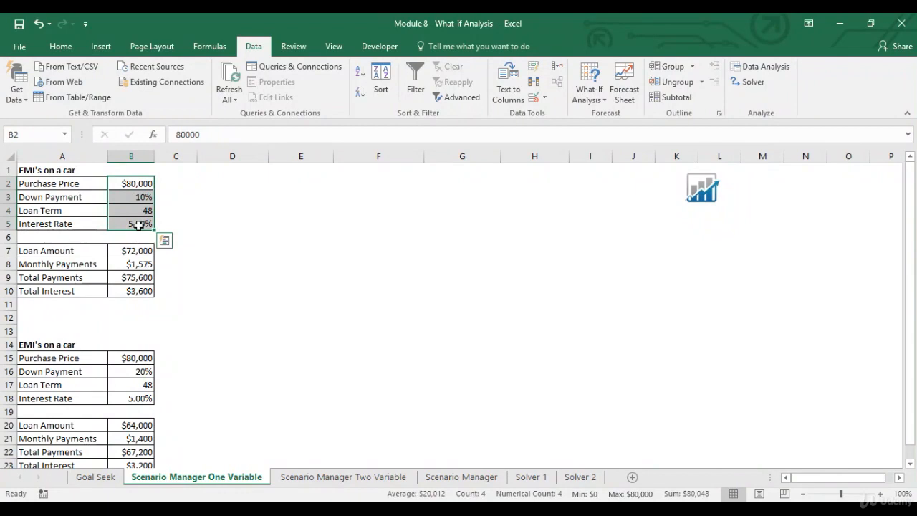
drag(146, 252, 140, 284)
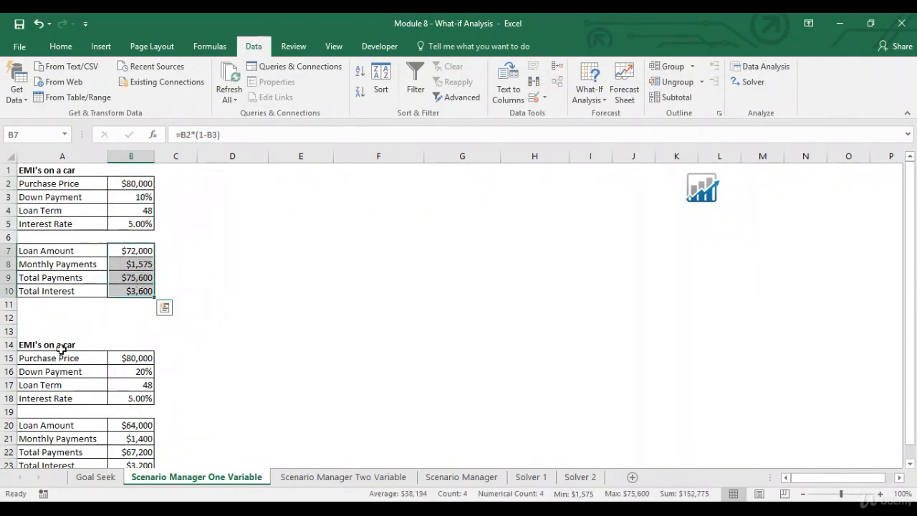
Restore the original loan table by copying the backup A14:B23 over it at A1.
drag(47, 345, 137, 444)
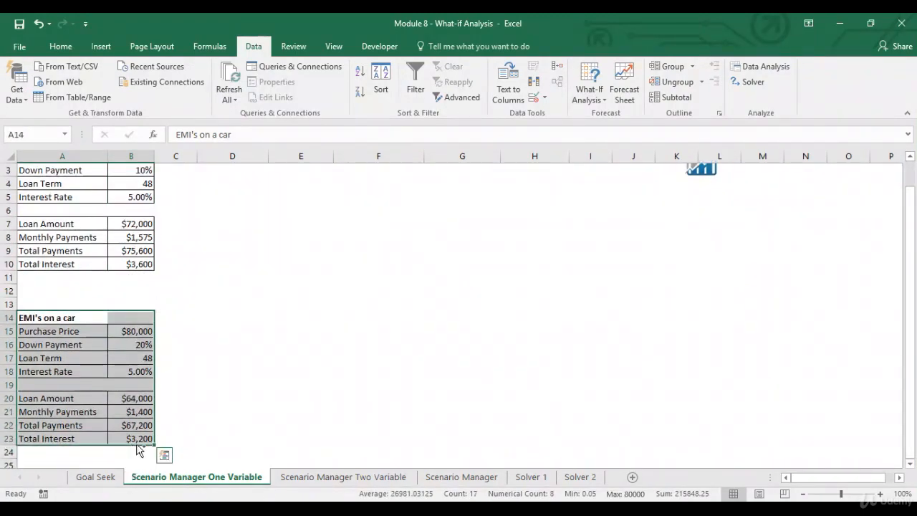
key(ctrl+c)
key(Up)
key(Up)
key(Up)
key(Up)
key(Up)
key(Up)
key(Up)
key(Up)
key(Up)
key(Up)
key(Up)
key(Up)
key(Up)
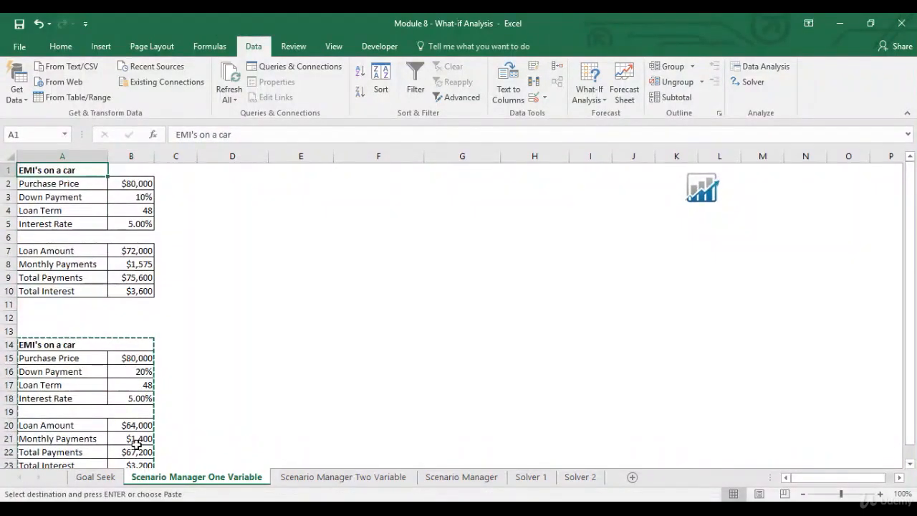
key(ctrl+v)
key(Escape)
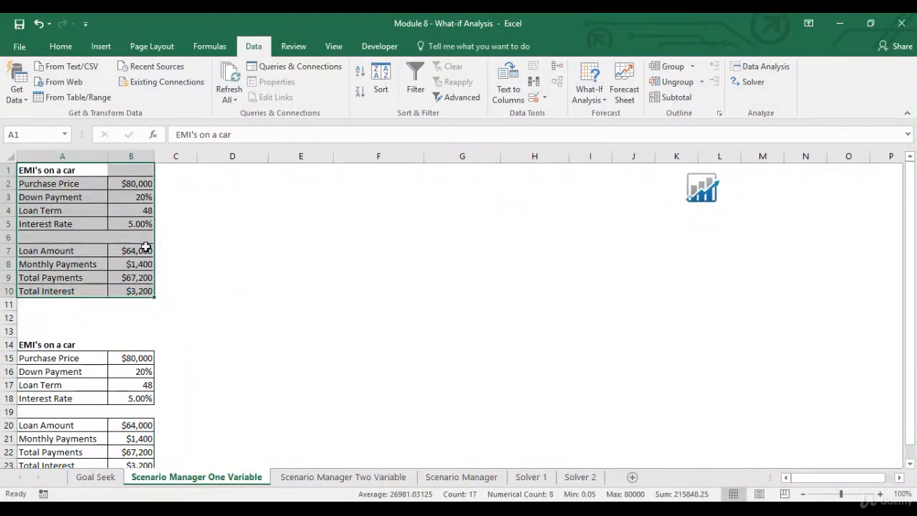
Delete the DP10%, DP40% and DP30% scenarios in Scenario Manager.
click(145, 211)
click(133, 225)
click(592, 103)
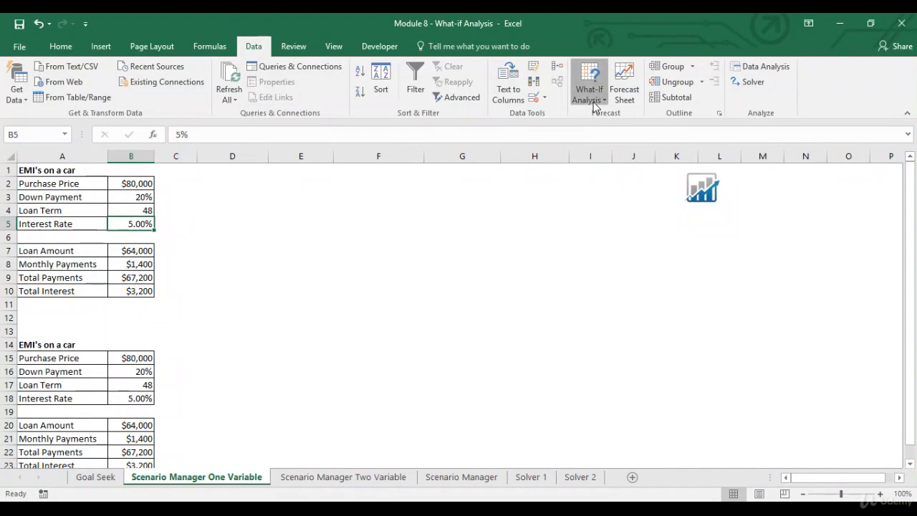
click(607, 119)
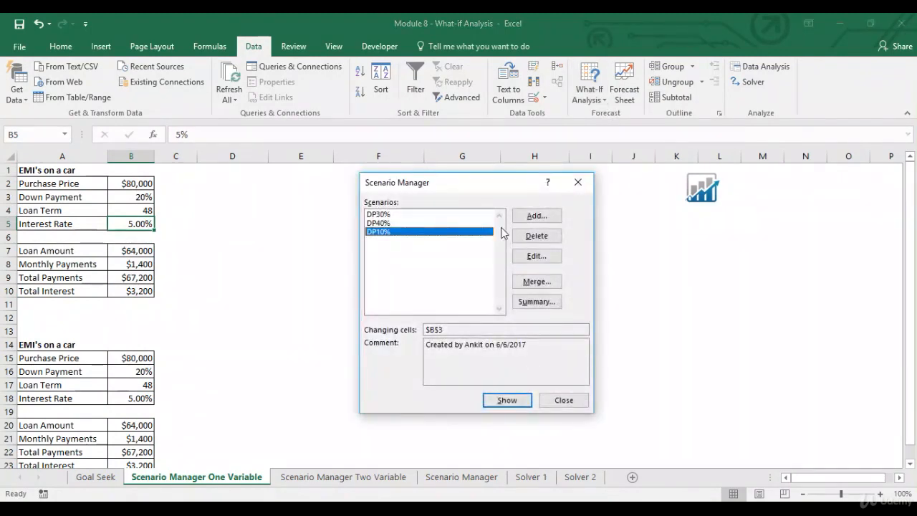
click(534, 236)
click(534, 239)
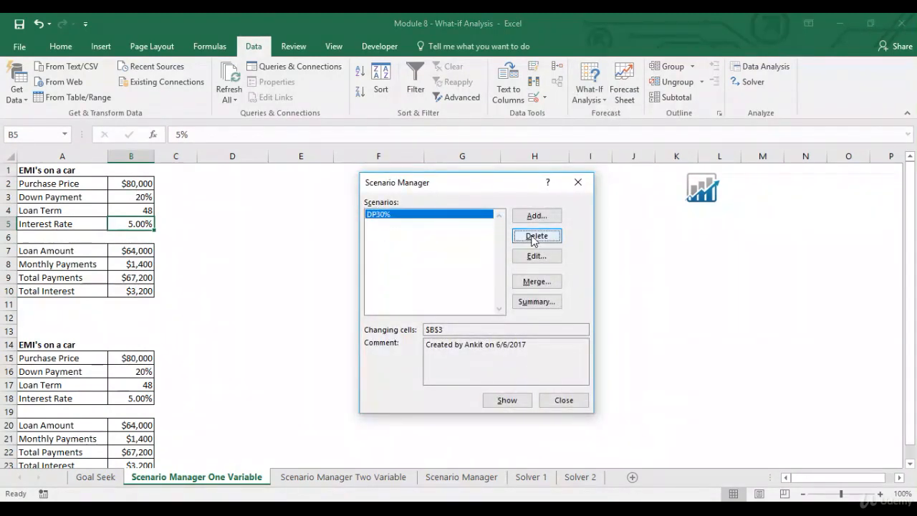
click(533, 239)
Create a scenario named SC1 for changing cells B2:B5 with the values 80000, 0.3, 36 and 0.05.
click(537, 215)
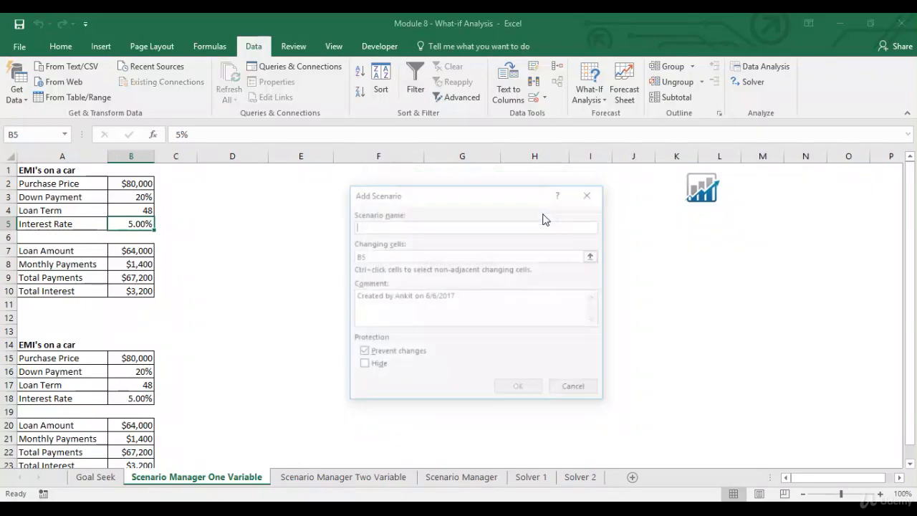
text(SC1)
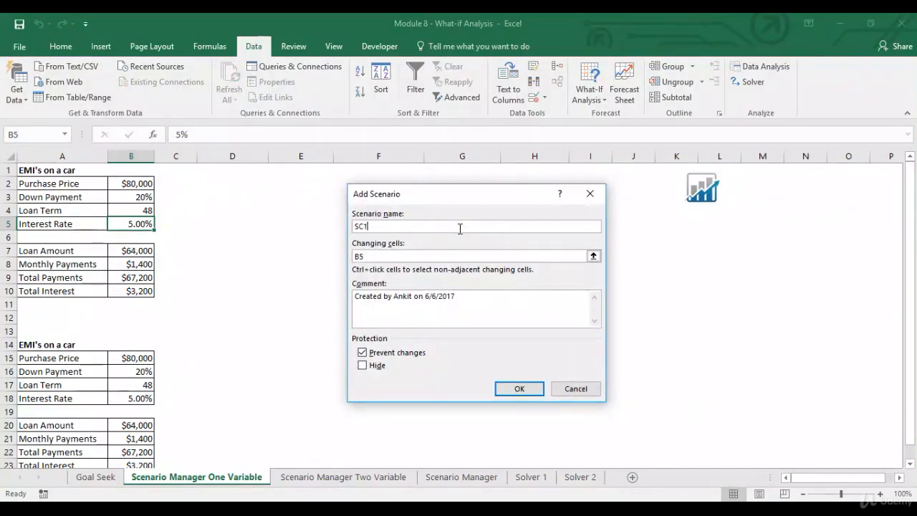
click(593, 255)
drag(143, 184, 143, 220)
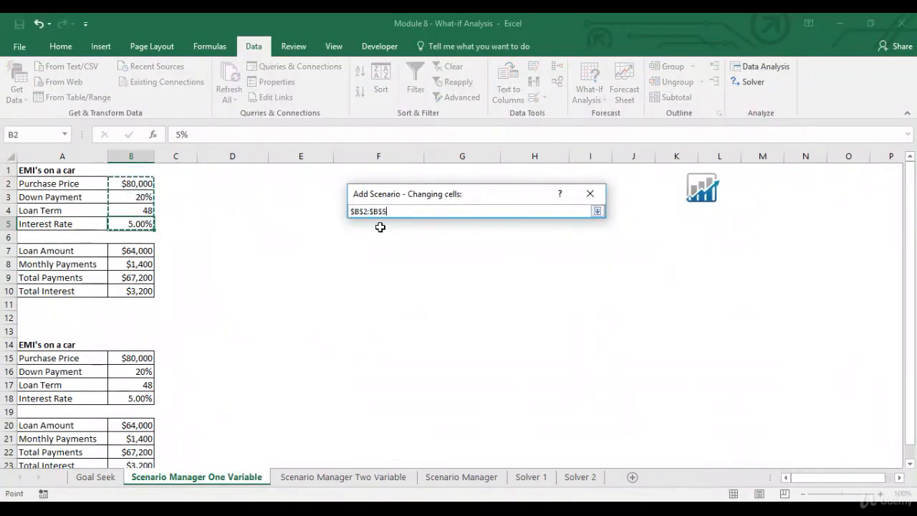
click(596, 210)
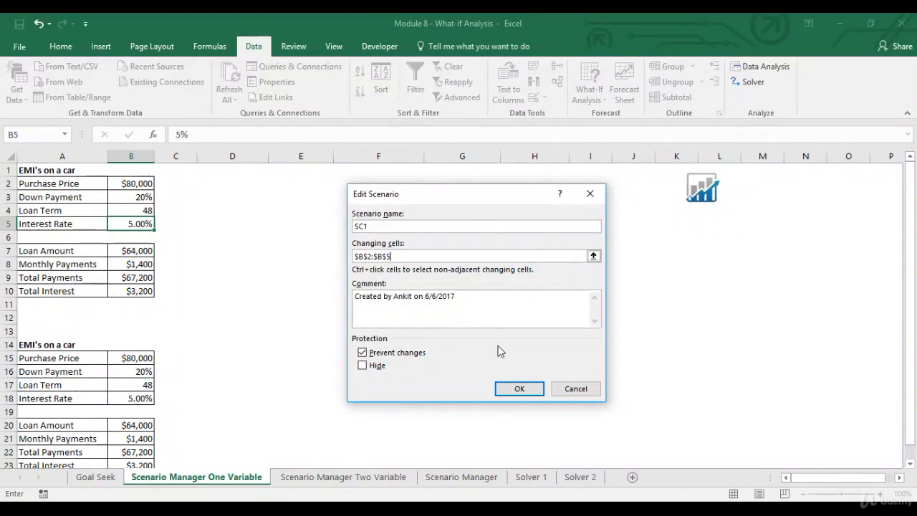
click(515, 388)
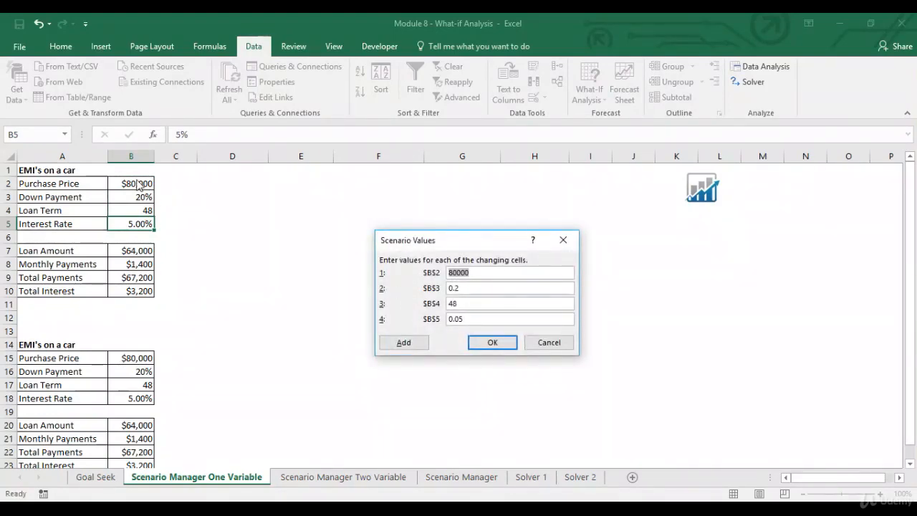
click(488, 274)
text(36)
click(492, 342)
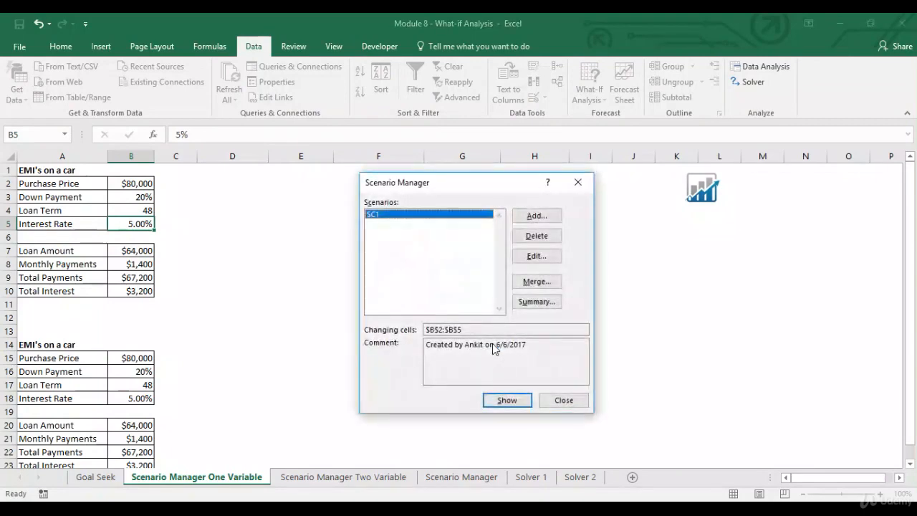
Add a scenario named SC2 for changing cells B2:B5 with the values 70000, 0.1, 60 and 0.10.
click(550, 218)
text(SC2)
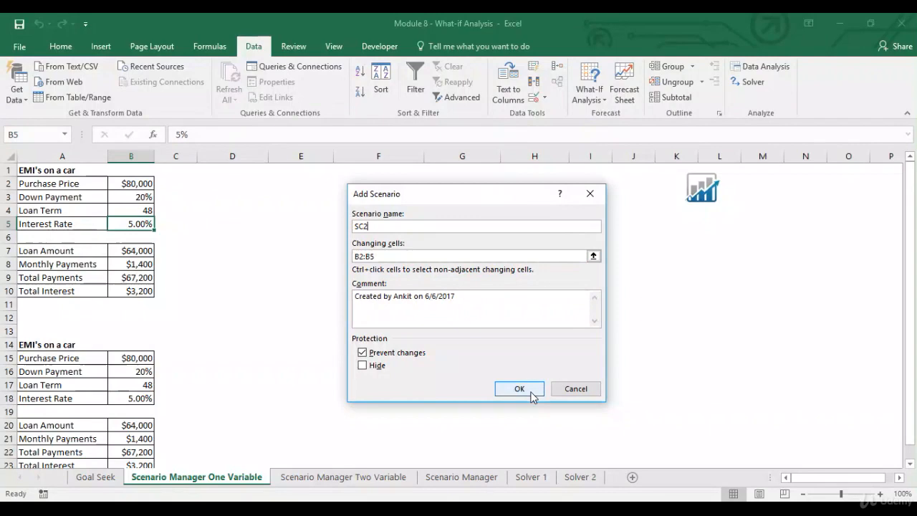
click(530, 391)
click(484, 272)
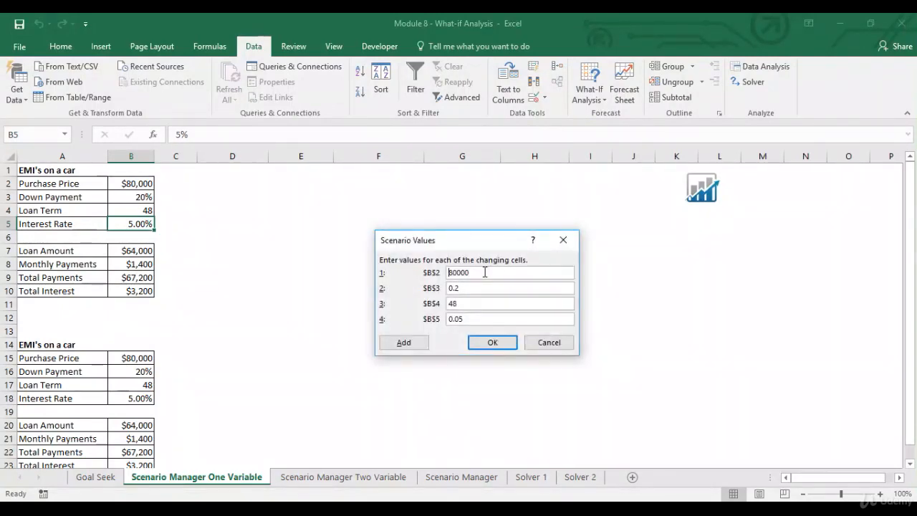
text(7)
key(Tab)
key(Right)
key(BackSpace)
key(Tab)
click(462, 319)
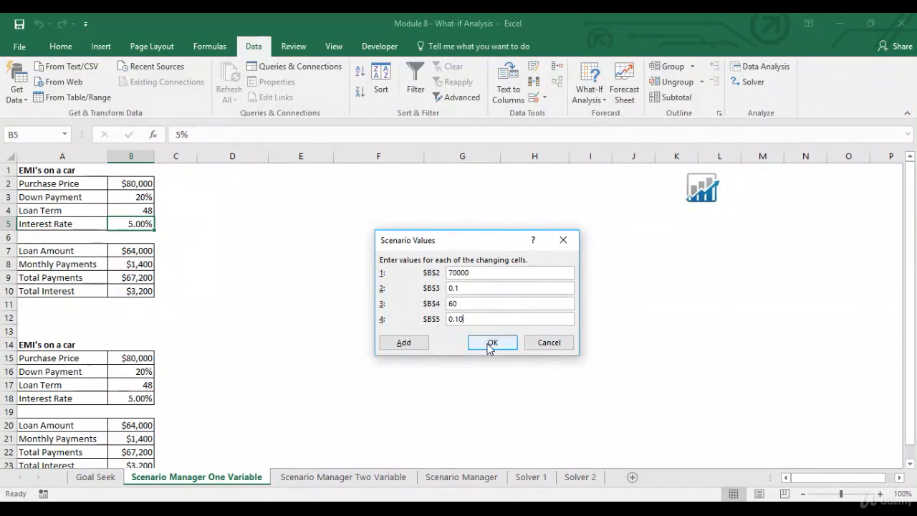
click(492, 342)
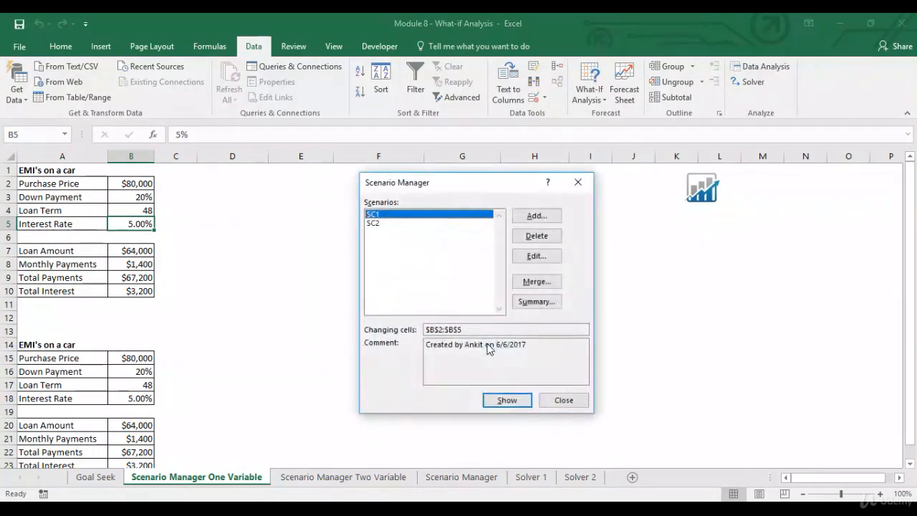
Show the SC1 scenario in the loan table, followed by the SC2 scenario.
click(384, 224)
click(393, 214)
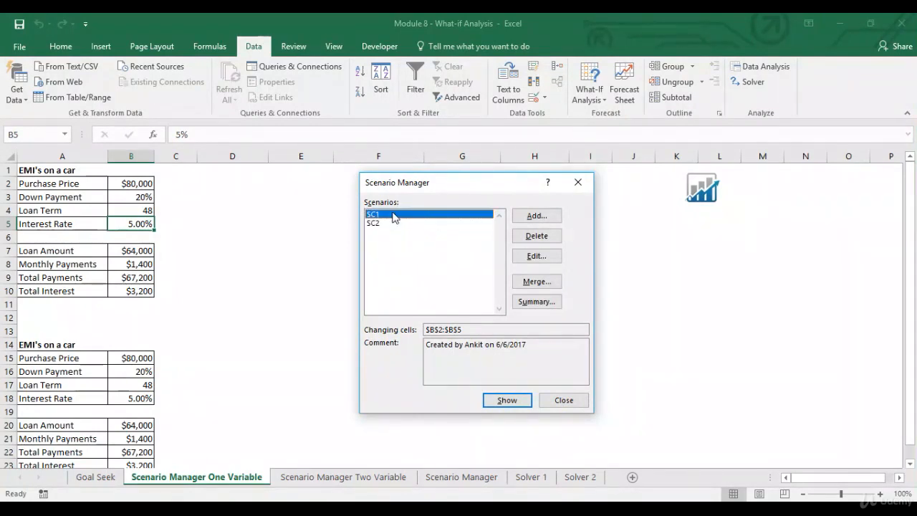
click(515, 402)
click(515, 402)
click(374, 223)
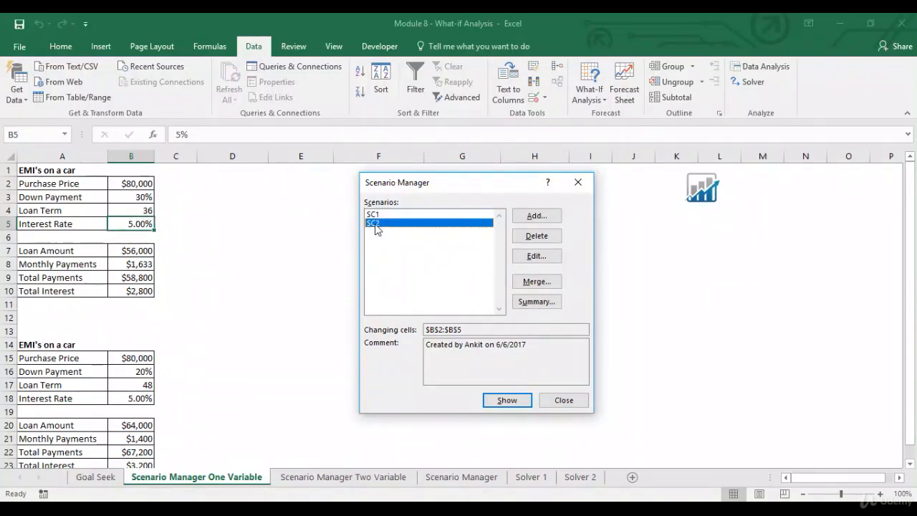
click(505, 400)
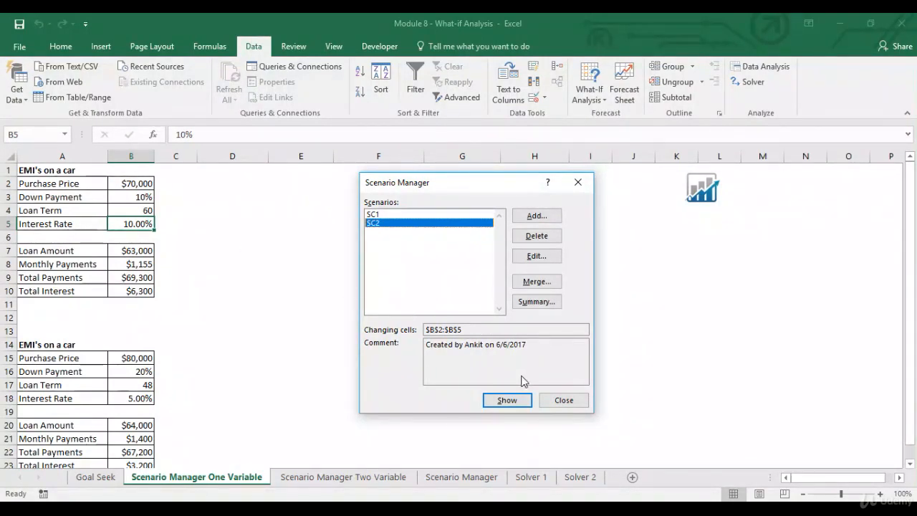
Delete the SC2 and SC1 scenarios and close Scenario Manager.
click(538, 237)
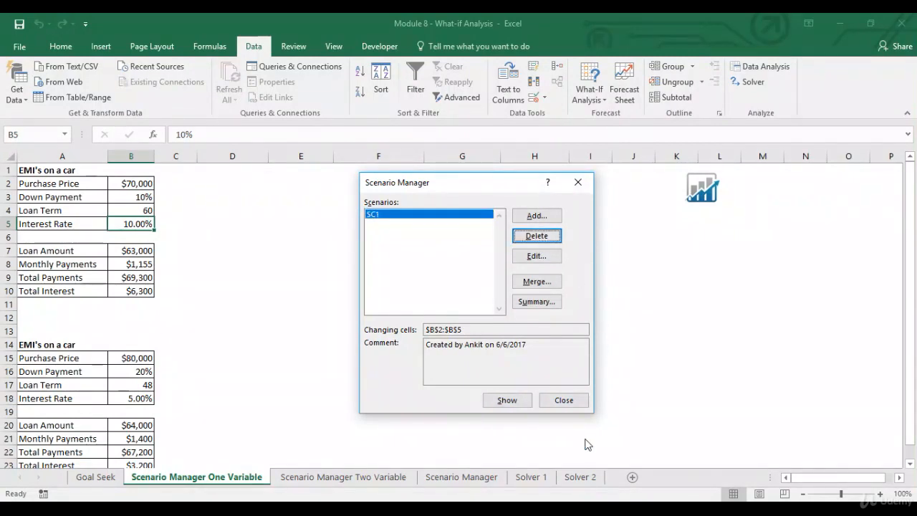
click(552, 237)
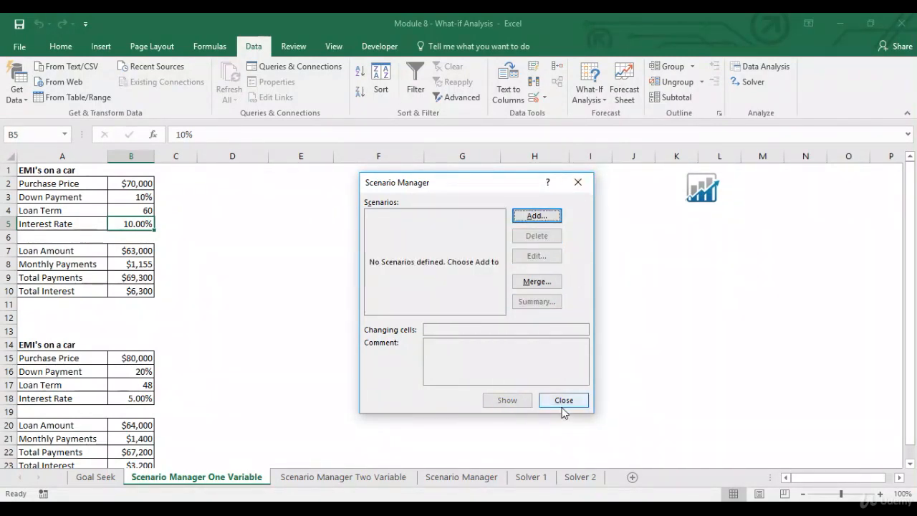
click(563, 404)
Enter the purchase prices 70,000, 80,000 and 90,000 across cells E6:G6.
click(291, 234)
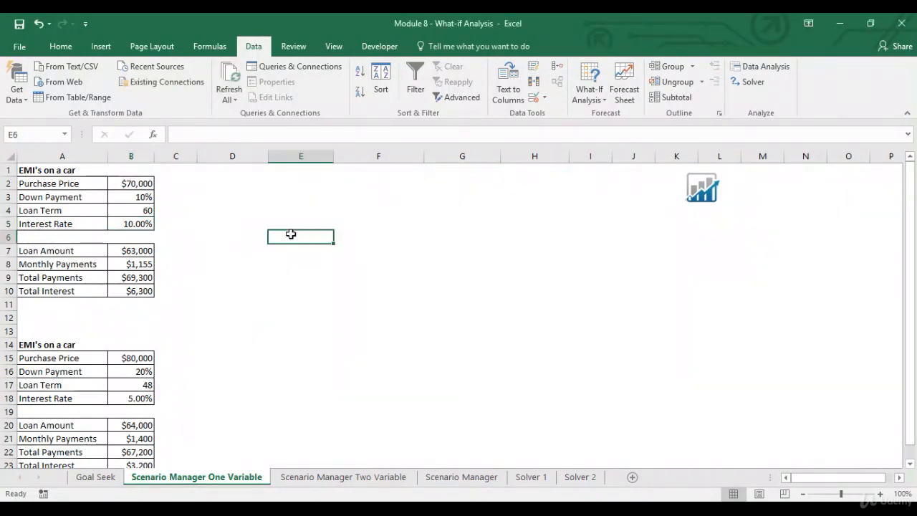
text(70,000)
key(Tab)
text(80,0)
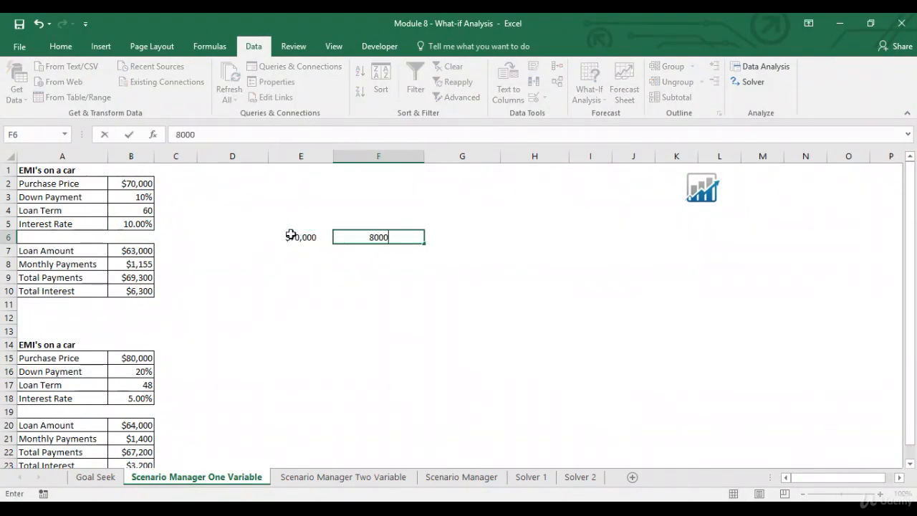
text(00)
key(Tab)
text(8)
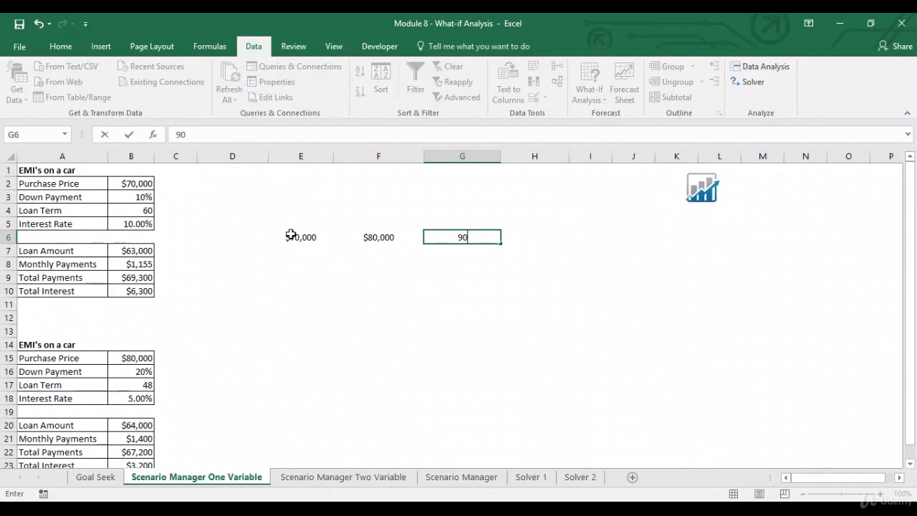
text(0,000)
click(290, 236)
key(shift+Right)
key(shift+Right)
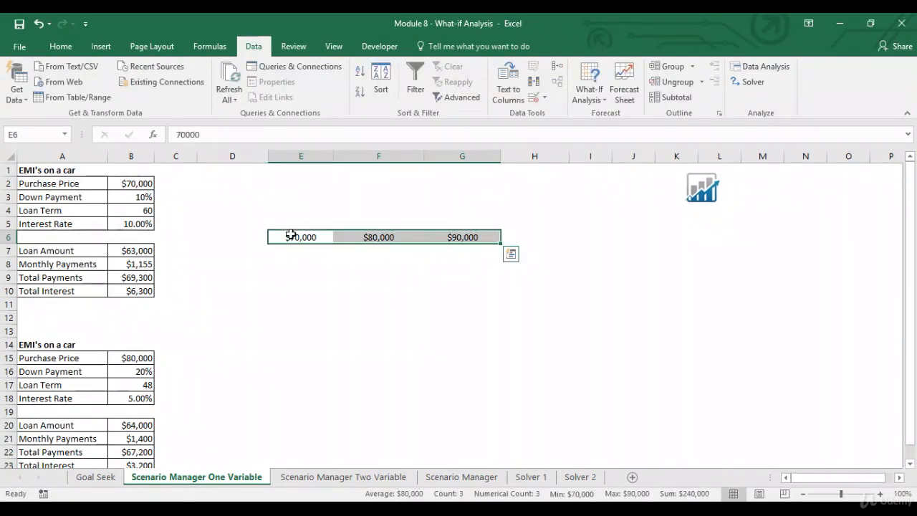
key(Down)
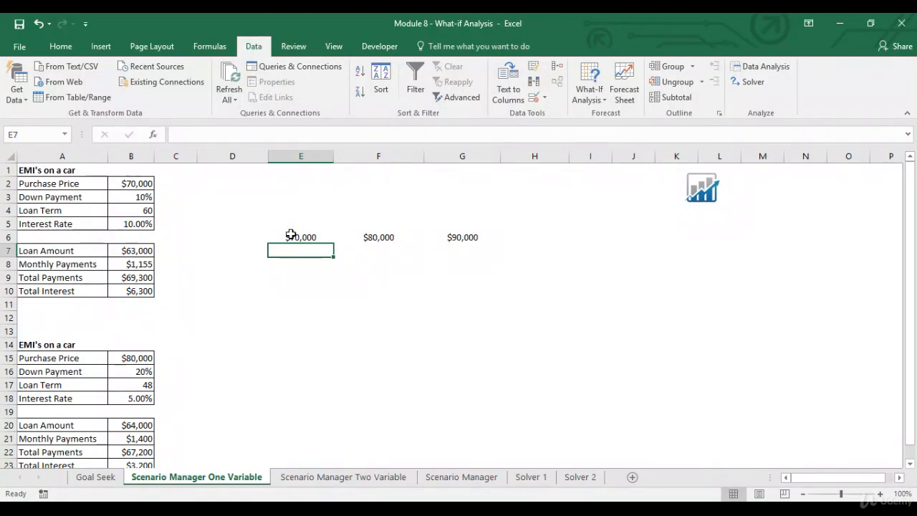
Clear the three purchase prices from E6:G6.
click(290, 236)
key(shift+Right)
key(shift+Right)
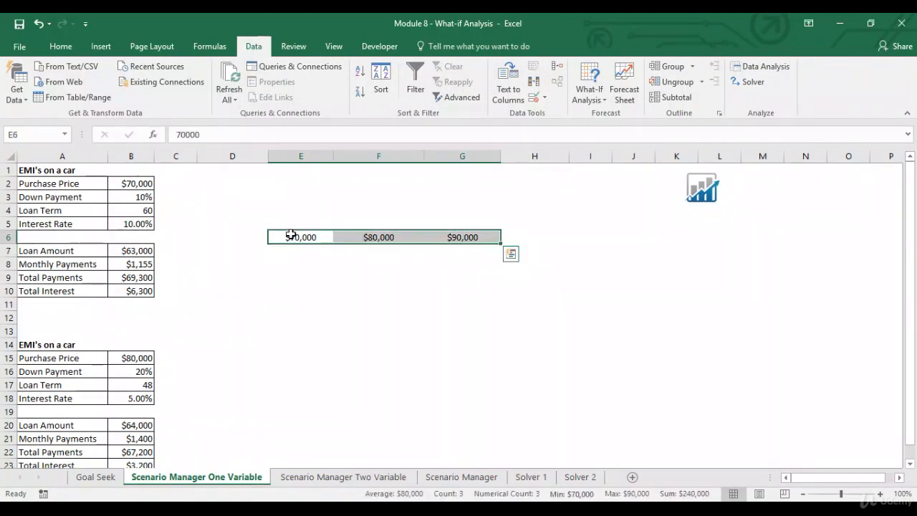
key(Delete)
key(Home)
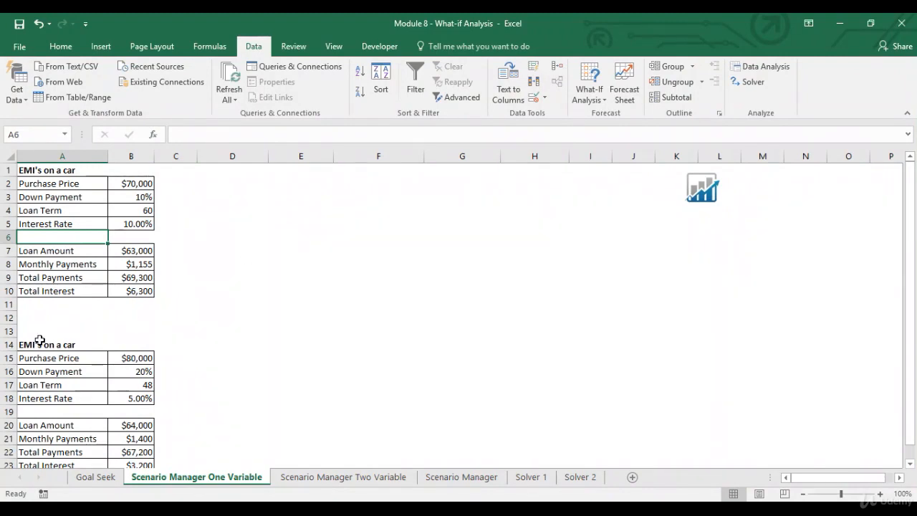
Move the lower car loan table in A14:B23 to A1, overwriting the upper loan table.
mouse_move(34, 343)
mouse_down()
mouse_move(45, 319)
mouse_move(132, 435)
mouse_up()
key(ctrl+c)
key(ctrl+Home)
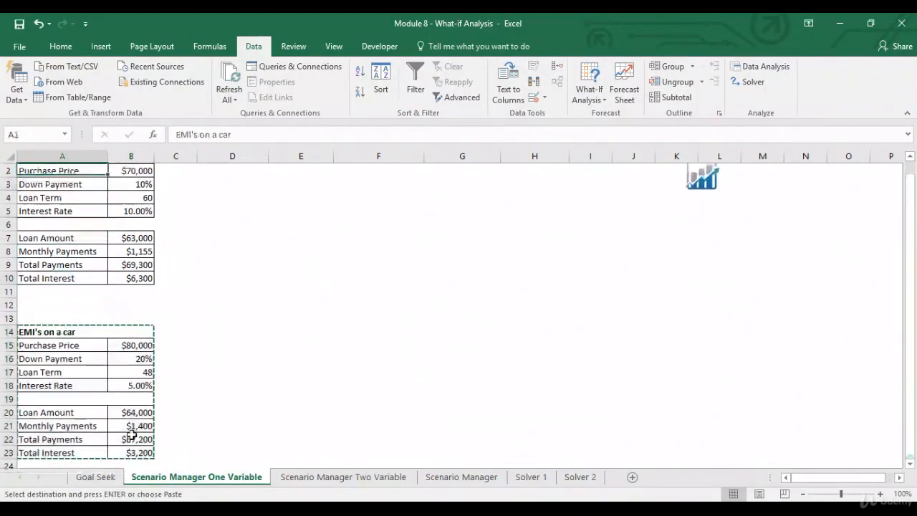
key(Return)
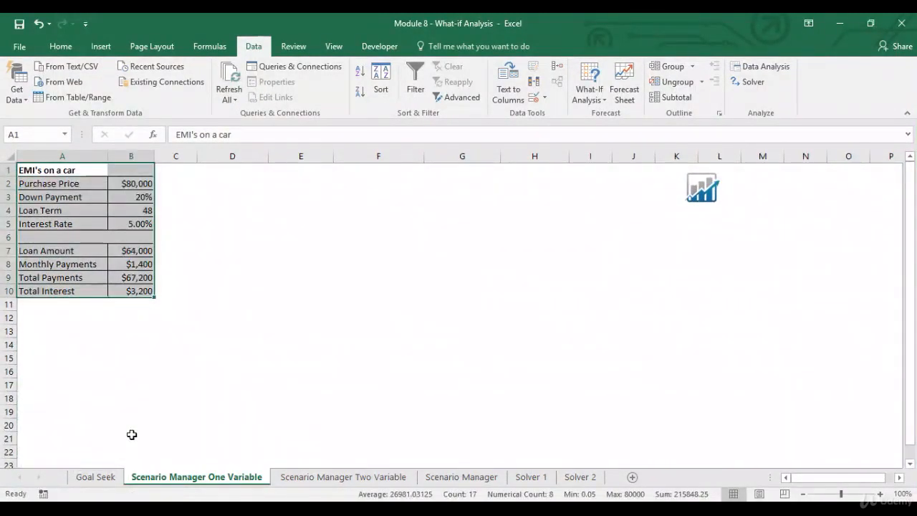
click(85, 172)
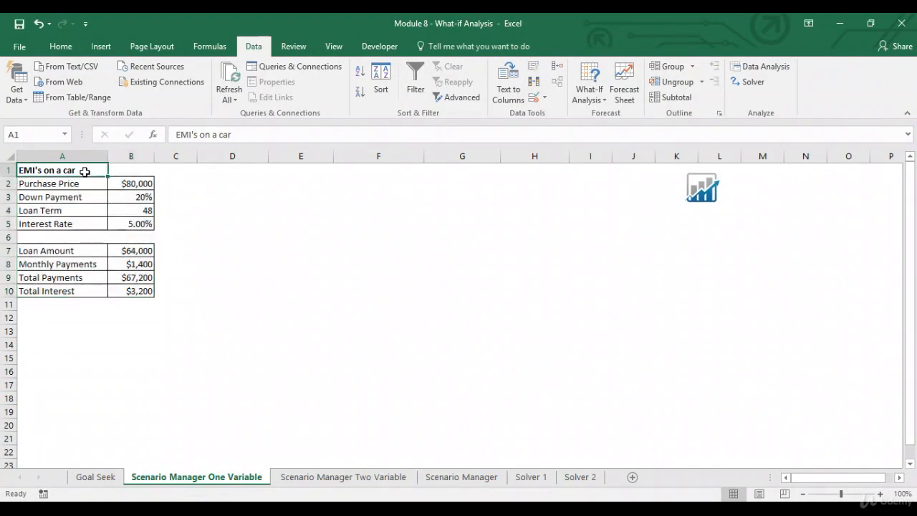
click(229, 190)
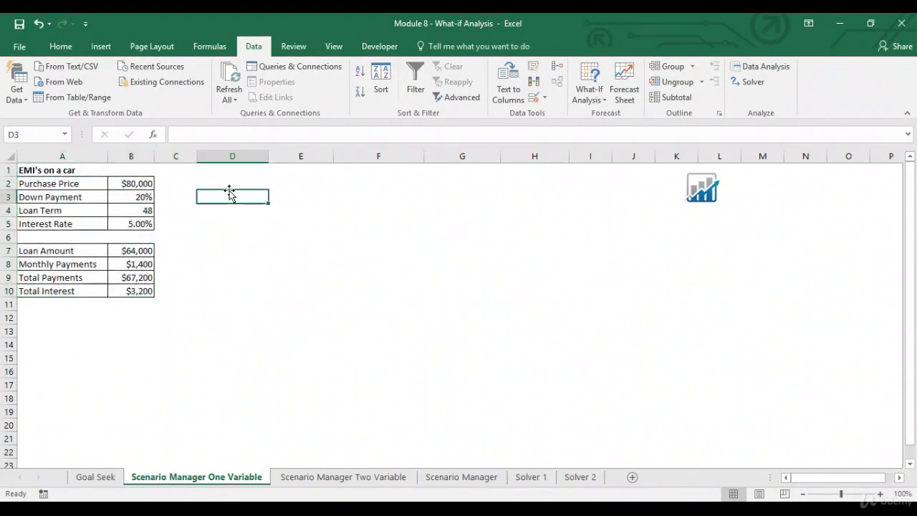
click(599, 100)
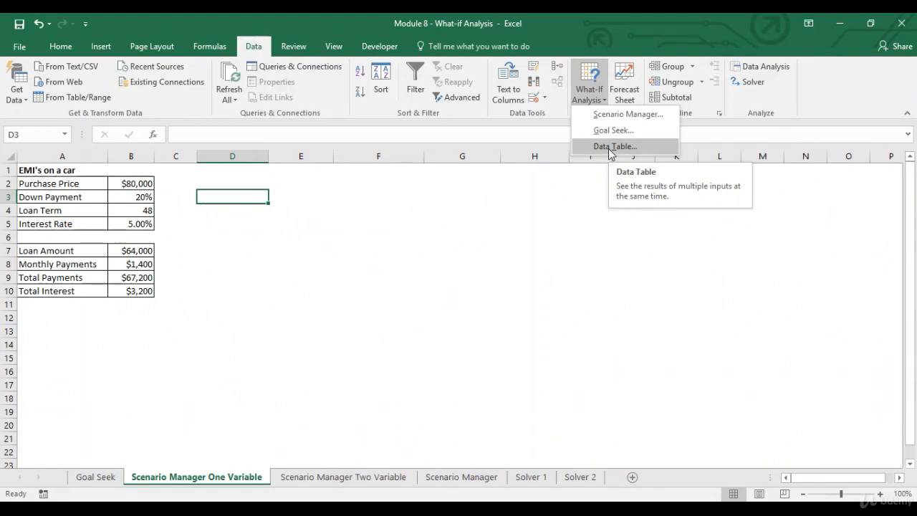
click(235, 210)
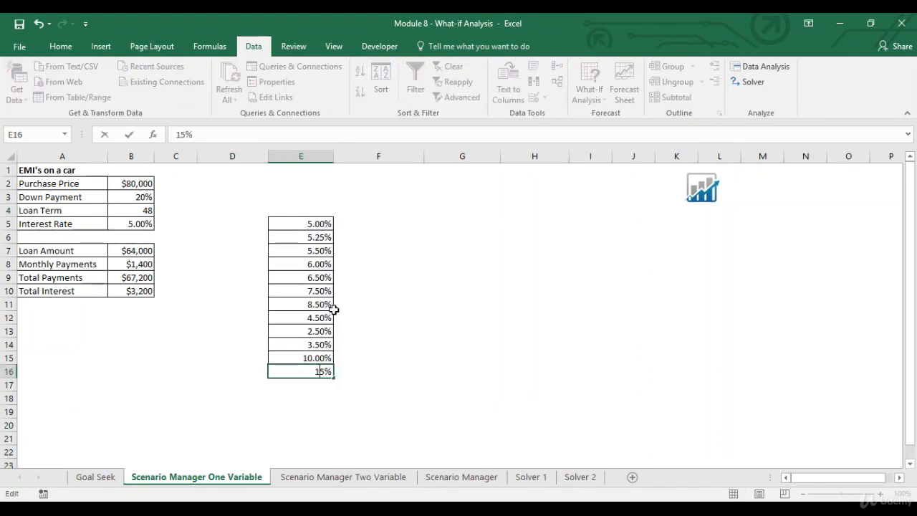
Complete the interest rate list in E5:E16 with 15% in cell E16.
key(Up)
drag(286, 228, 311, 368)
Link F3 to the Loan Amount label in A7 and G3 to the Monthly Payments label in A8.
click(350, 198)
text(=)
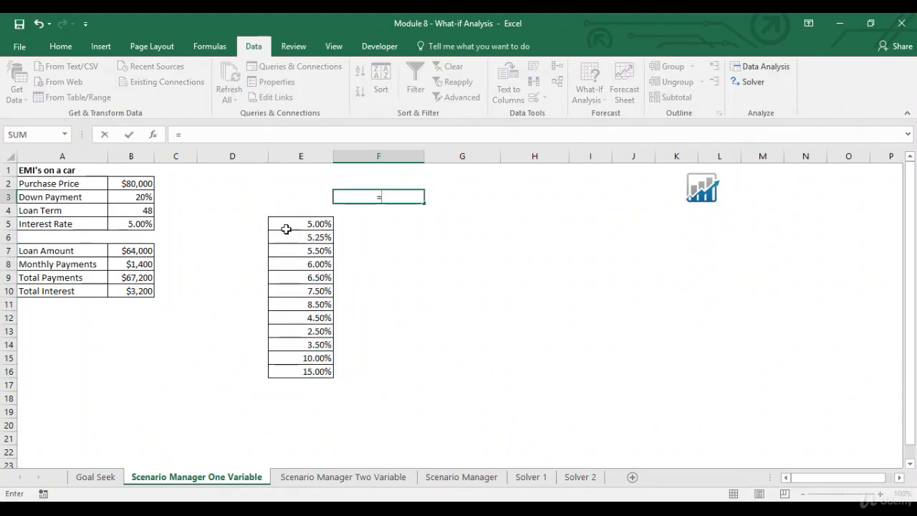
click(99, 250)
key(Return)
key(Up)
key(Right)
text(=)
click(43, 264)
key(Return)
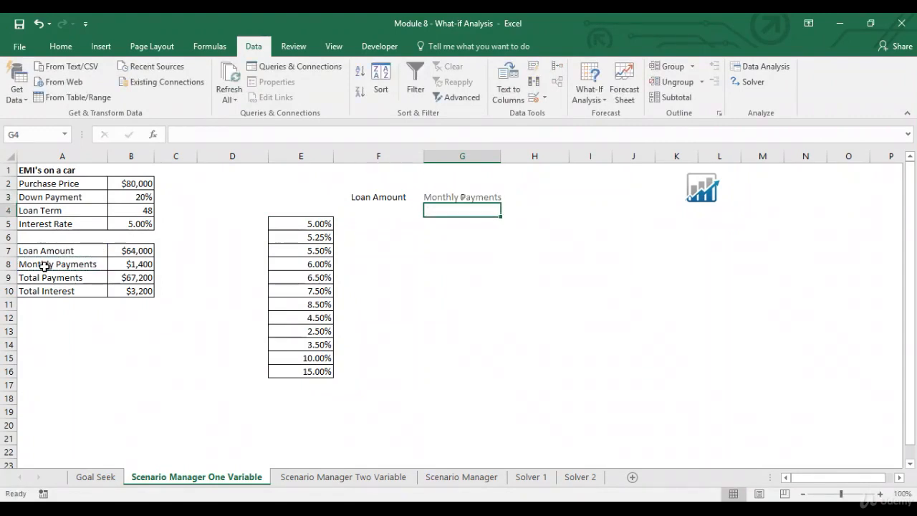
Link H3 to the Total Payments label in A9 and I3 to the Total Interest label in A10.
key(Up)
key(Right)
text(=)
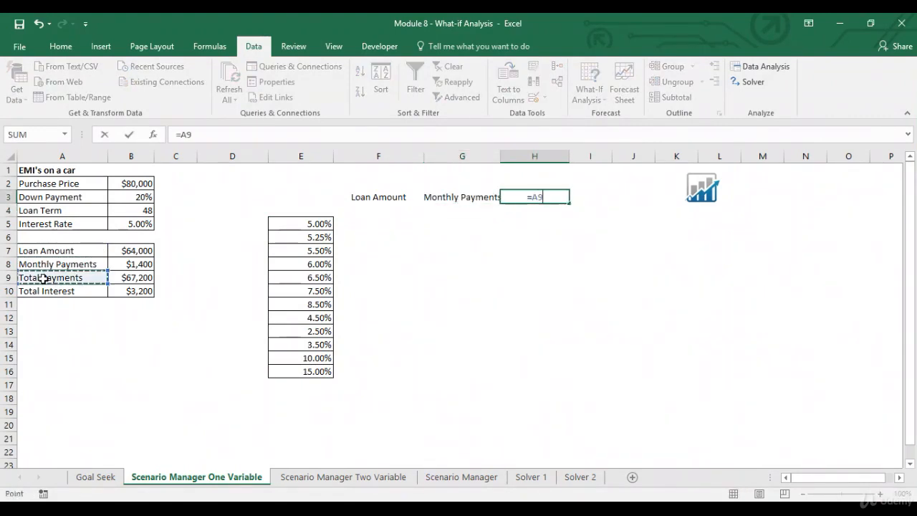
click(44, 280)
key(Return)
key(Up)
key(Right)
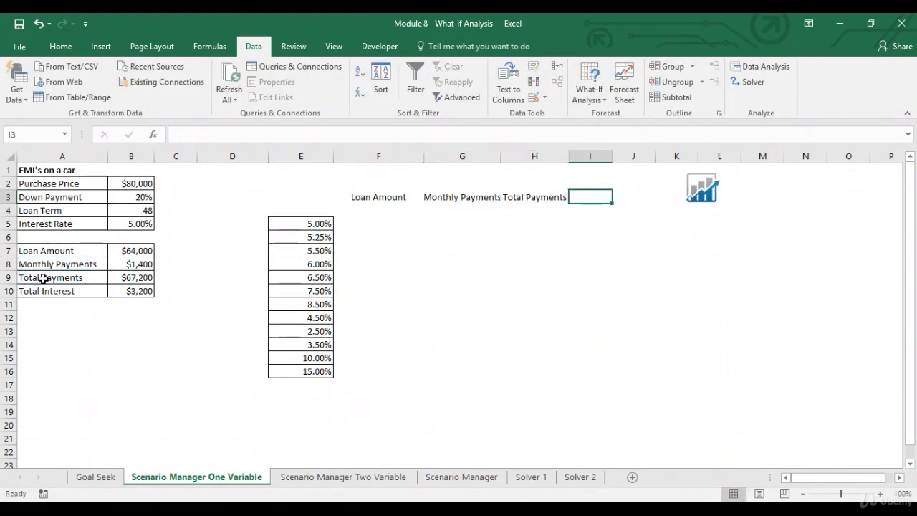
text(=)
click(41, 288)
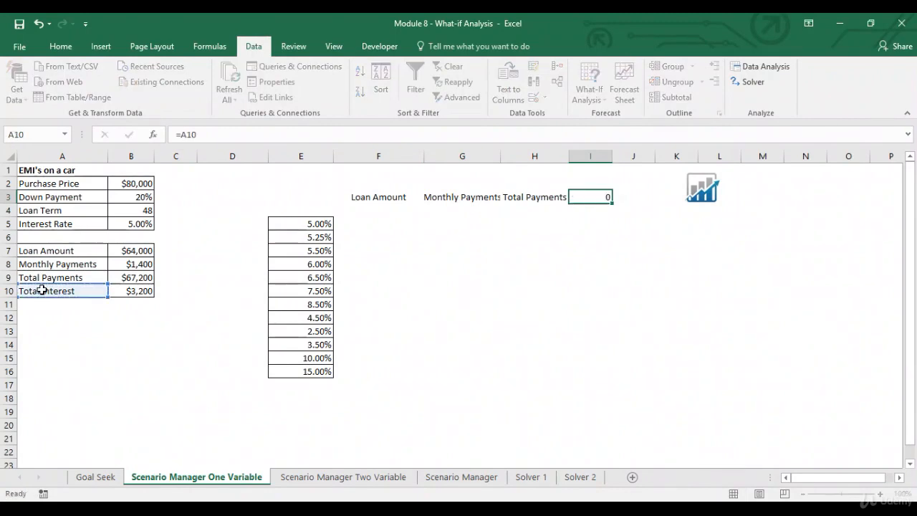
key(Return)
Link F4 to the loan amount in B7 and G4 to the monthly payment in B8.
key(Left)
key(Left)
key(Left)
text(=)
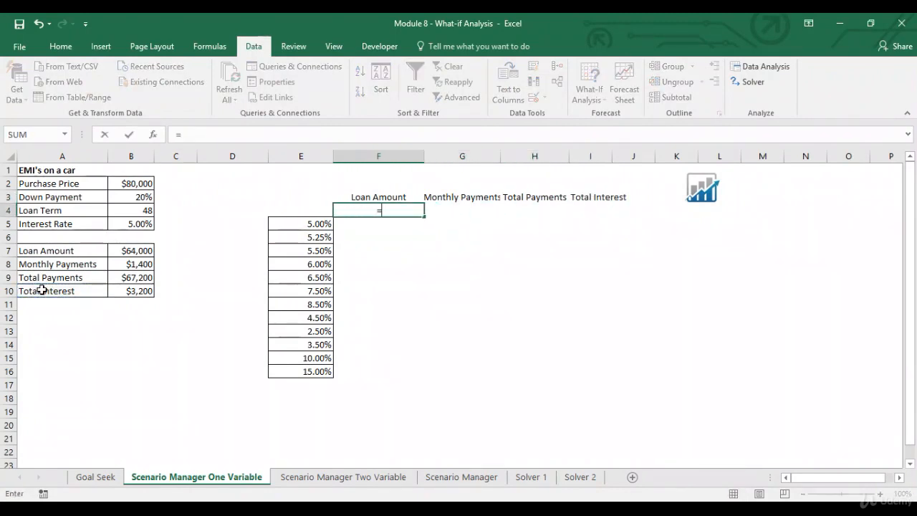
click(140, 249)
key(ctrl+Return)
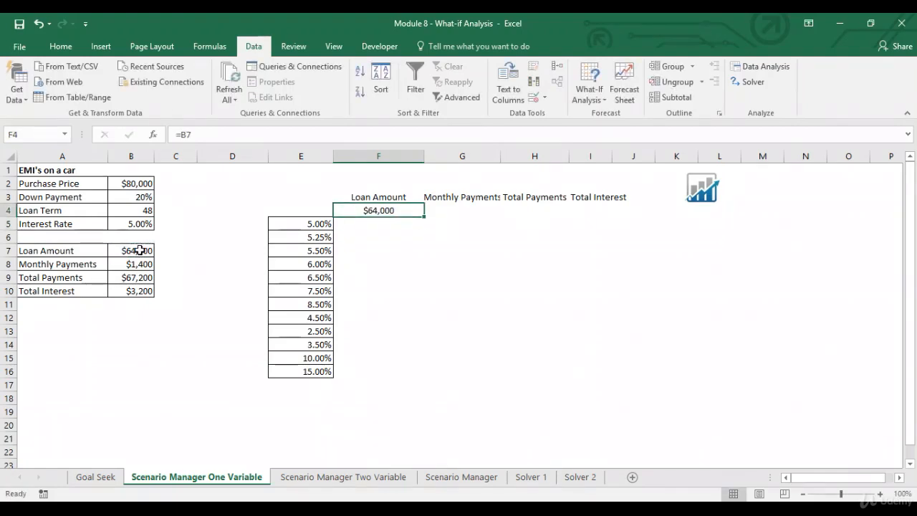
key(Right)
text(=)
click(137, 264)
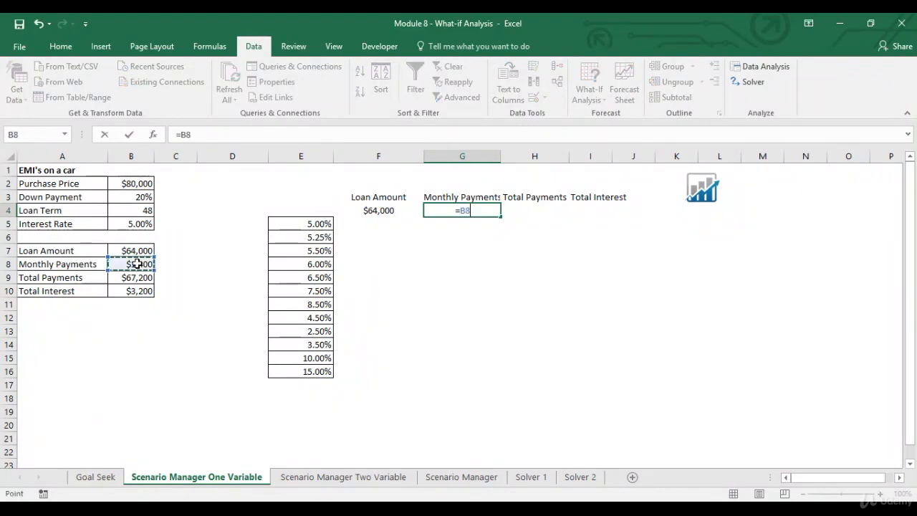
key(ctrl+Return)
Link H4 to the total payments in B9 and I4 to the total interest in B10.
key(Right)
text(=)
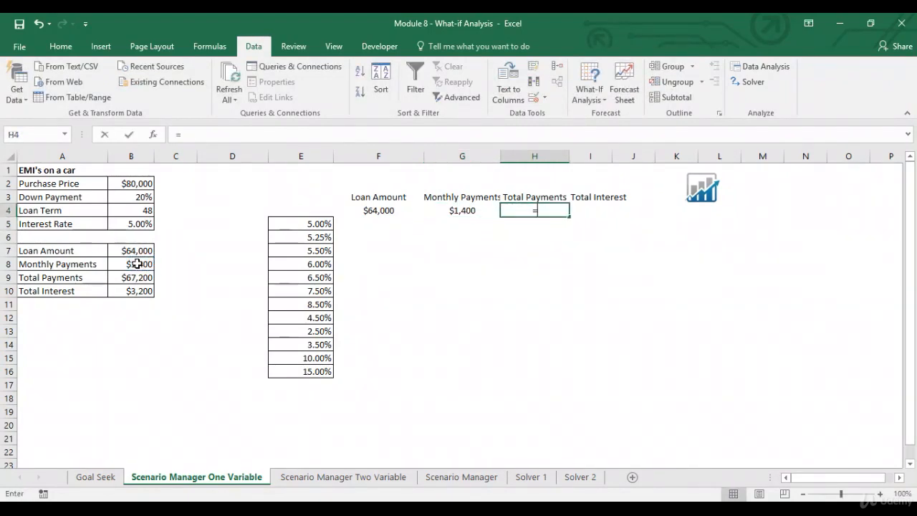
click(133, 276)
key(ctrl+Return)
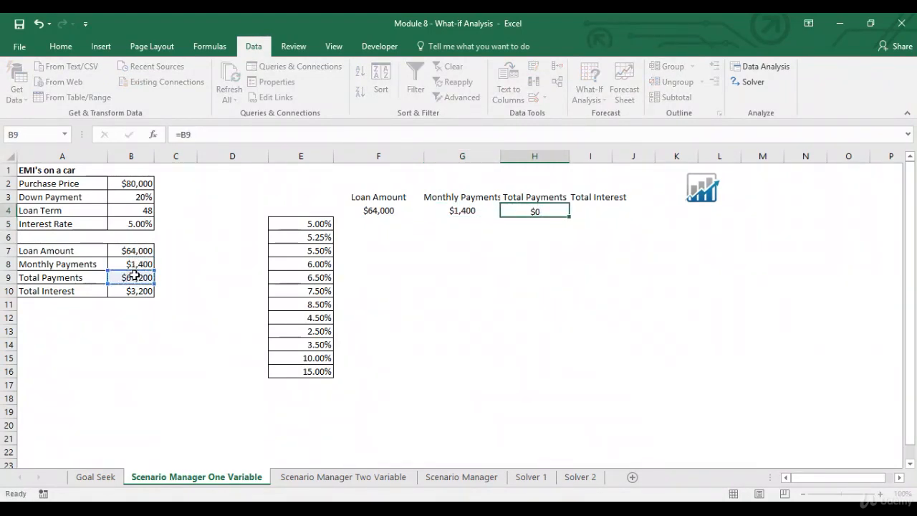
key(Right)
text(=)
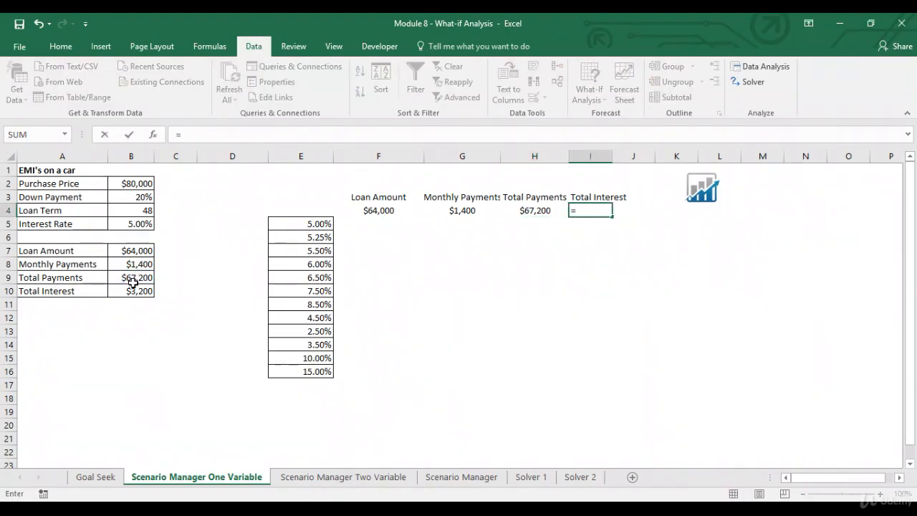
click(132, 283)
key(Return)
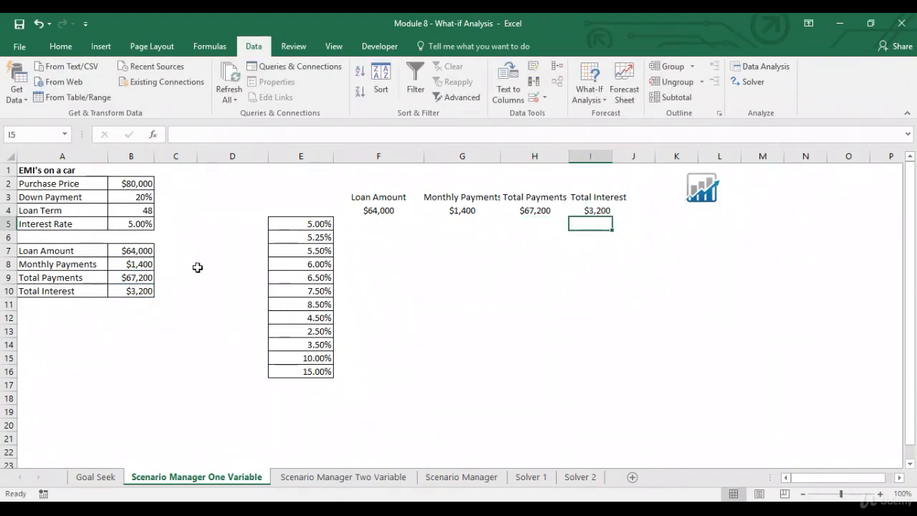
Apply all borders to E3:I16 and autofit columns G and I to their headings.
drag(313, 209, 587, 351)
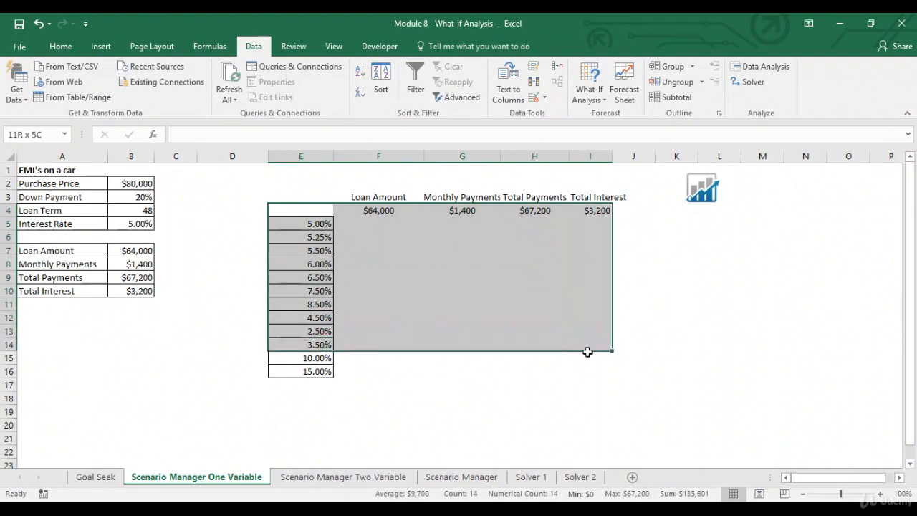
drag(319, 195, 602, 373)
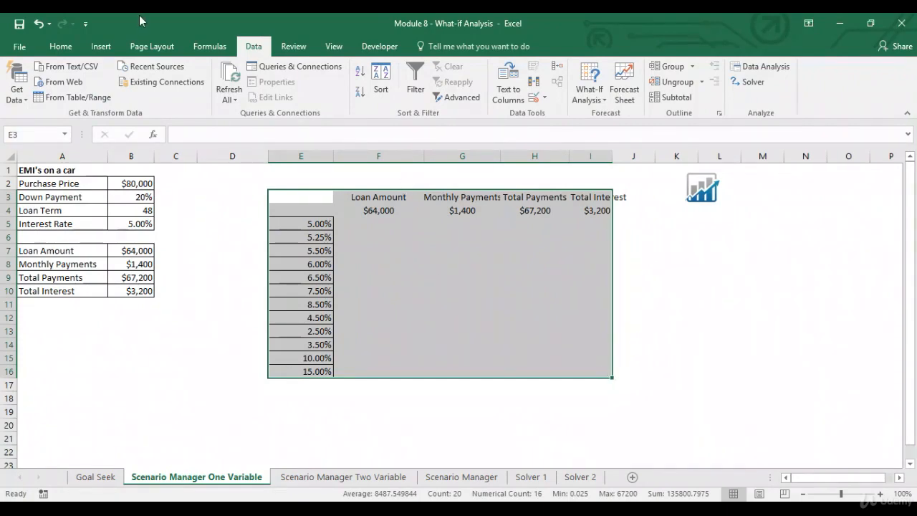
click(61, 46)
click(185, 92)
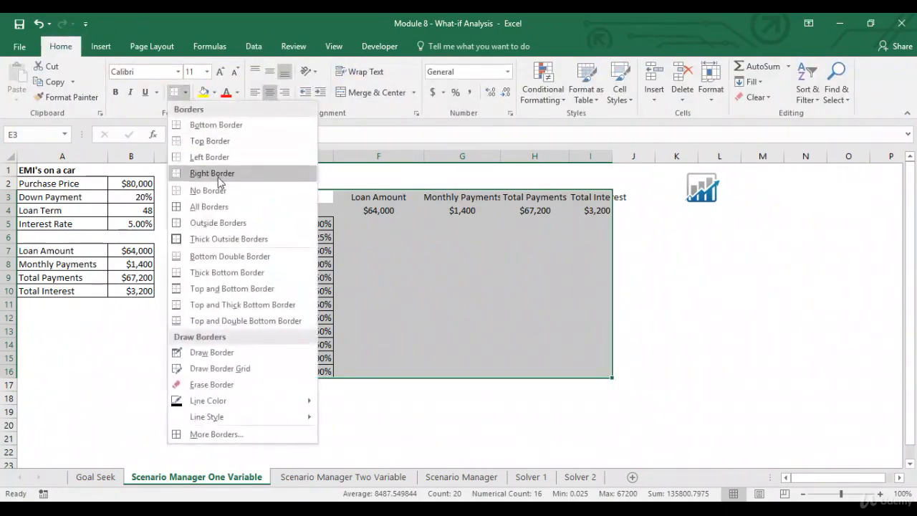
click(209, 206)
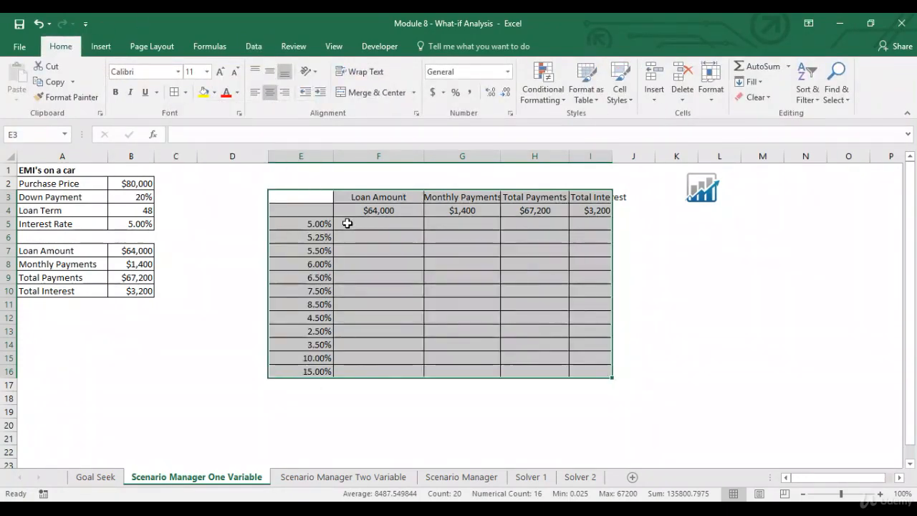
double_click(612, 157)
double_click(501, 157)
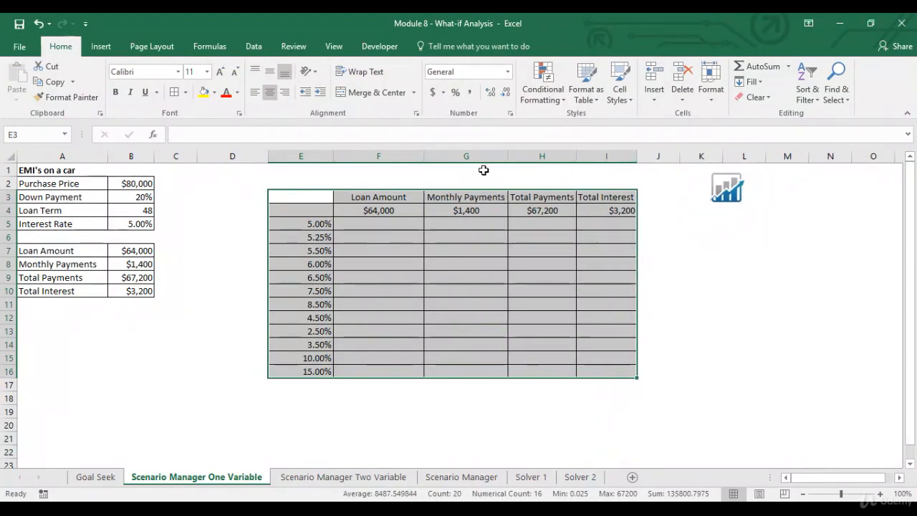
Format F5:I16 as Currency with 0 decimal places and the $ English (United States) symbol.
drag(360, 222, 605, 370)
right_click(520, 315)
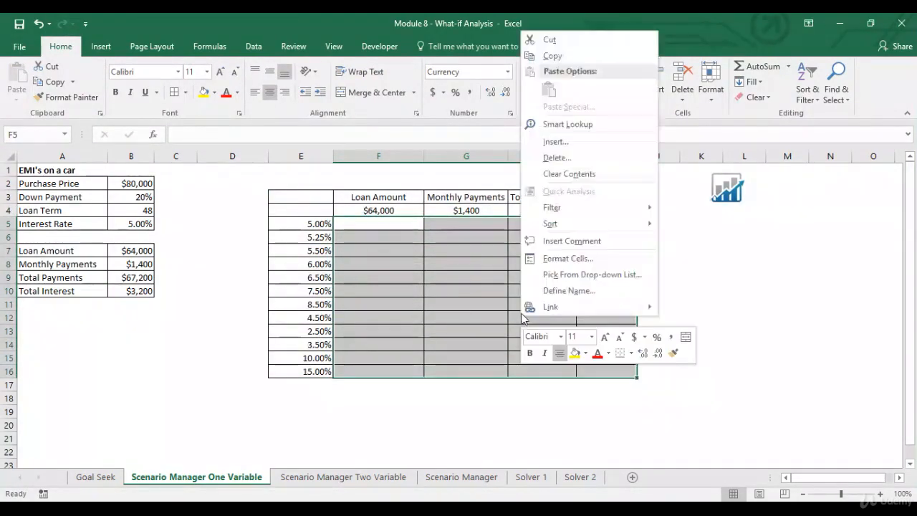
click(565, 260)
click(430, 176)
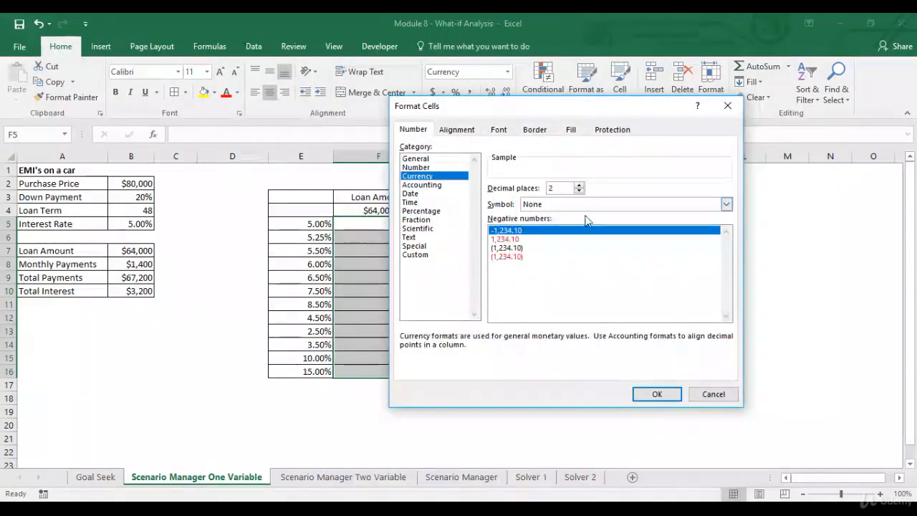
click(579, 191)
click(578, 191)
click(574, 205)
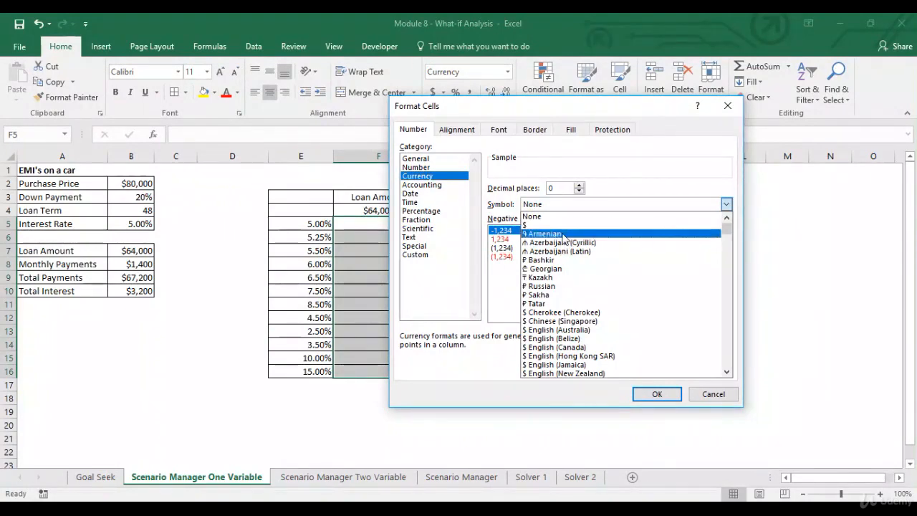
click(726, 374)
click(726, 374)
click(726, 374)
click(726, 374)
click(726, 374)
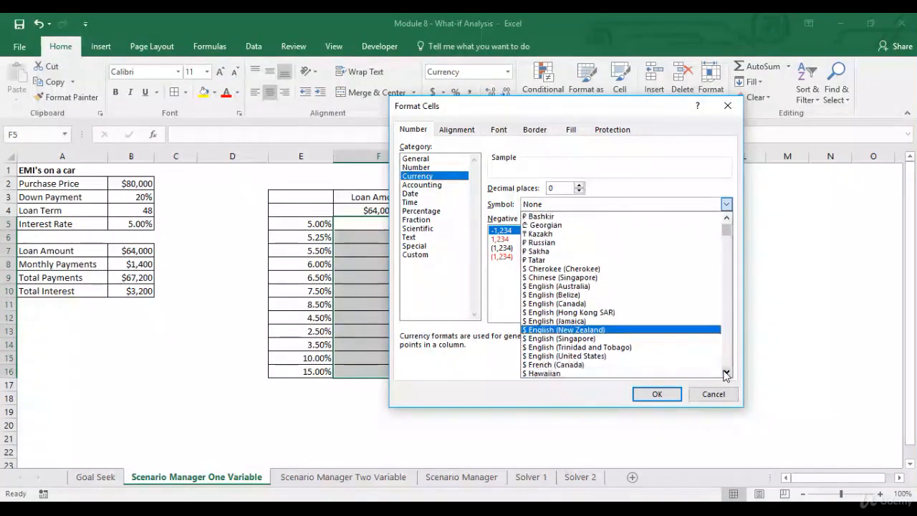
click(682, 356)
click(656, 394)
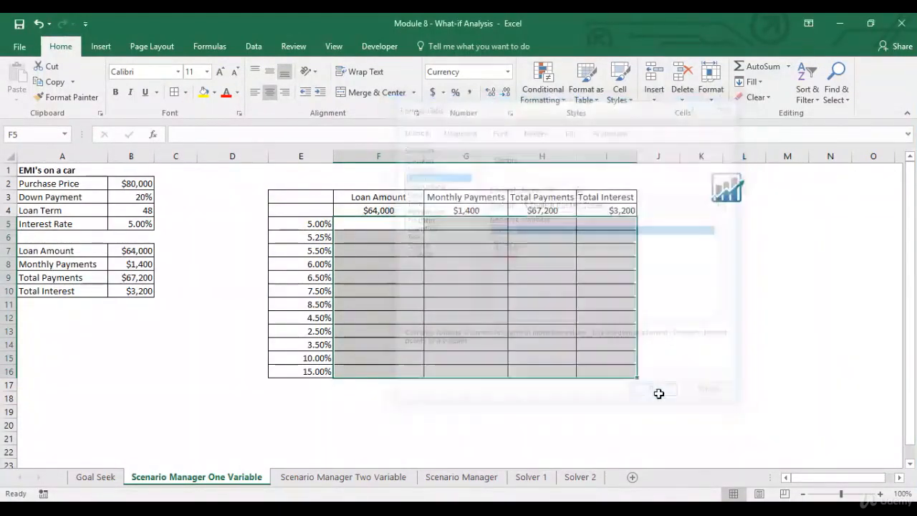
Create a one-variable data table over E4:I16 with the interest rate in B5 as the column input cell.
click(370, 225)
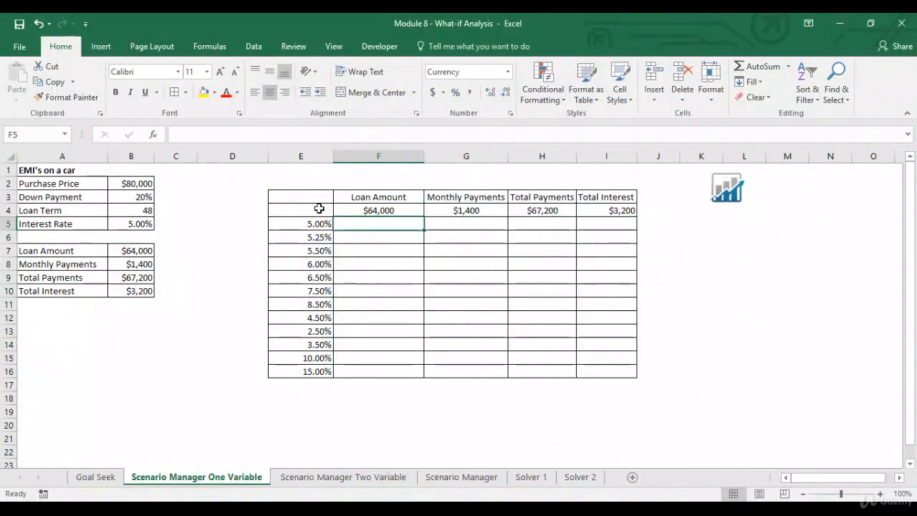
drag(314, 205, 593, 368)
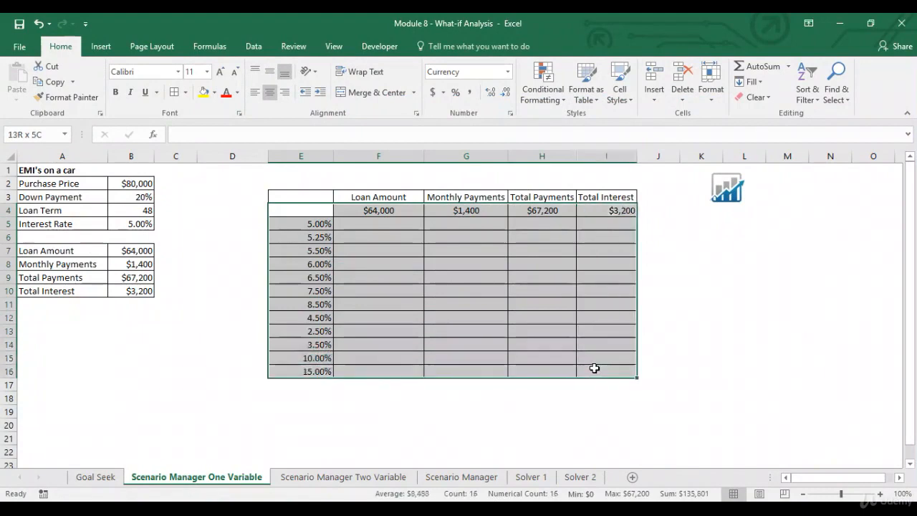
click(252, 46)
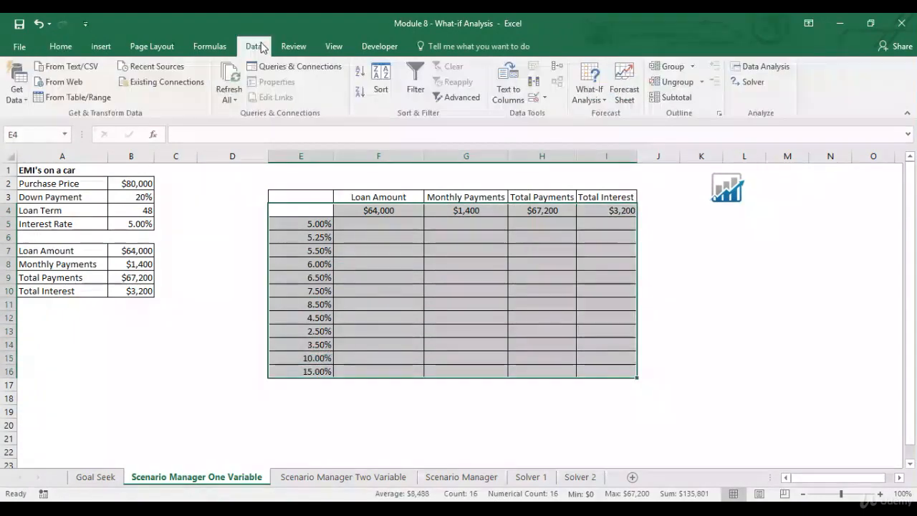
click(590, 97)
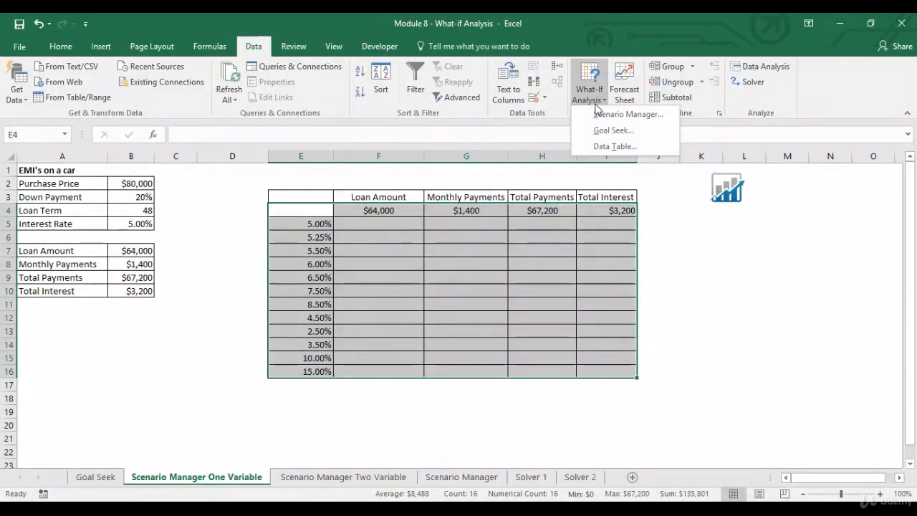
click(614, 146)
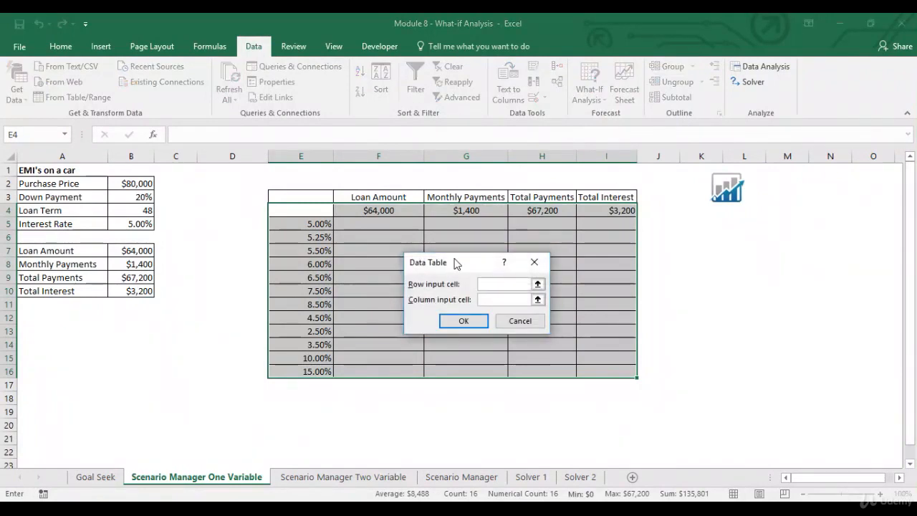
drag(490, 272, 530, 255)
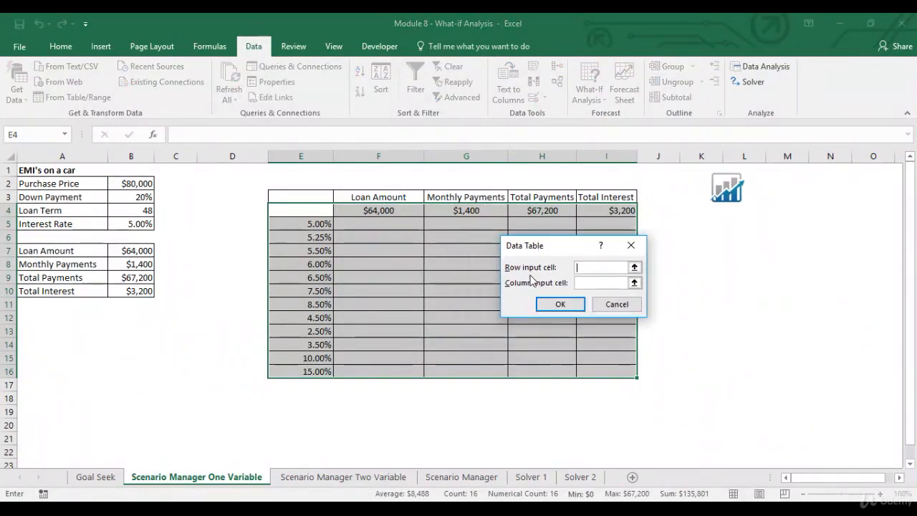
click(634, 283)
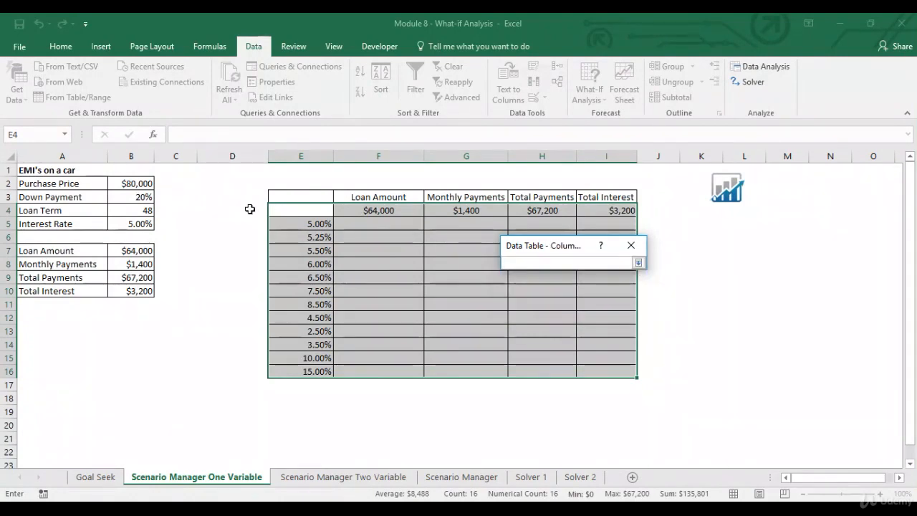
click(140, 223)
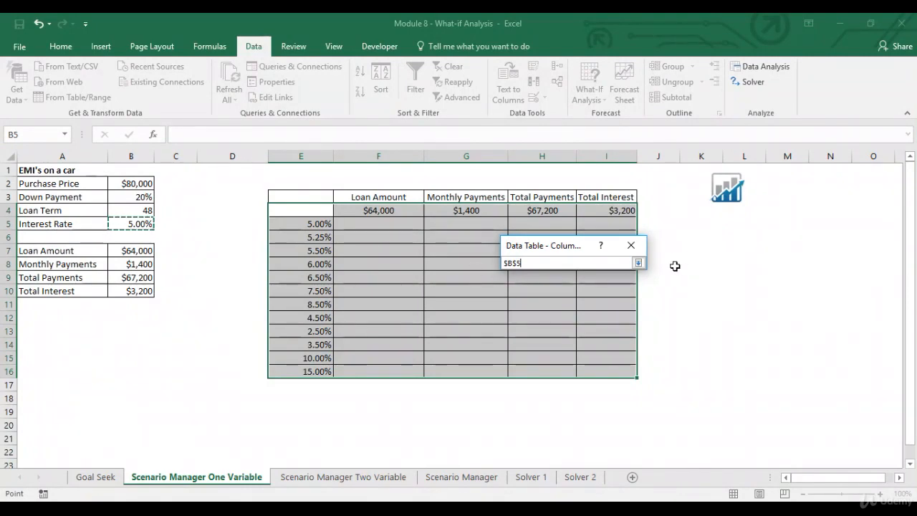
click(637, 263)
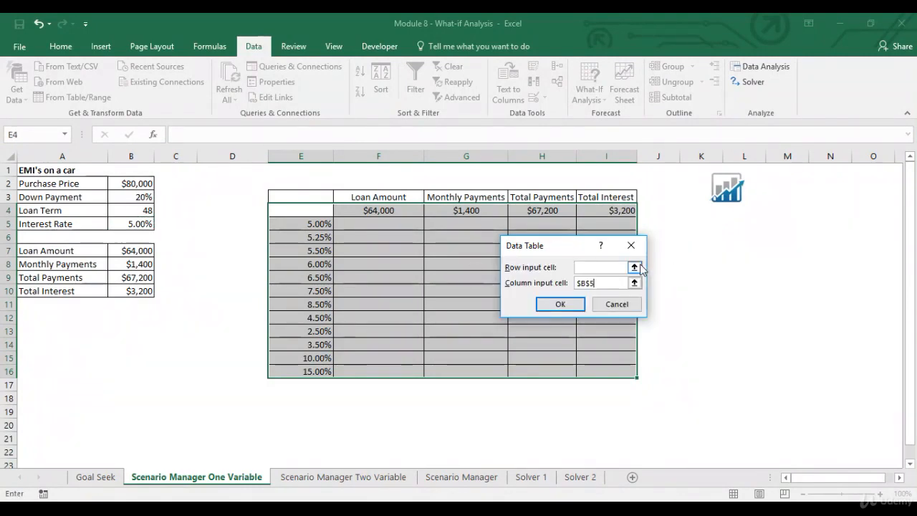
click(560, 304)
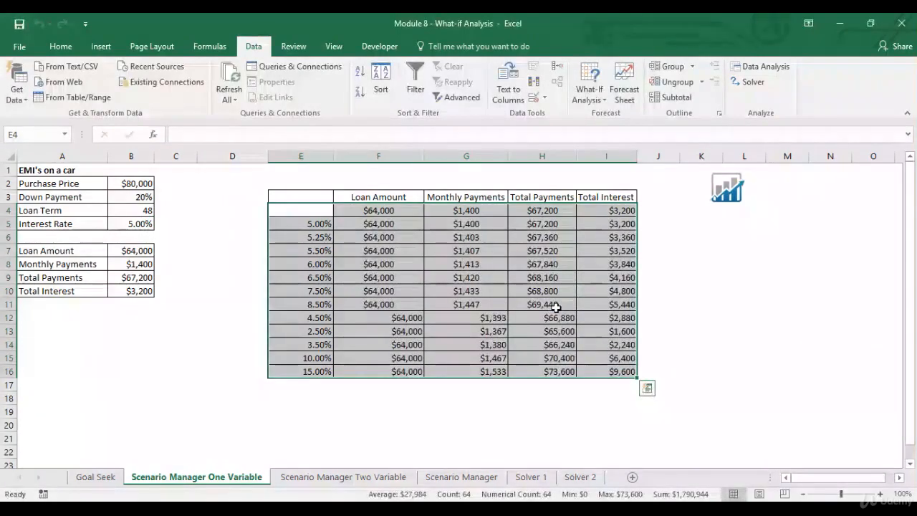
Examine the data table's loan amount, monthly payments, total payments and total interest for the different interest rates.
click(386, 211)
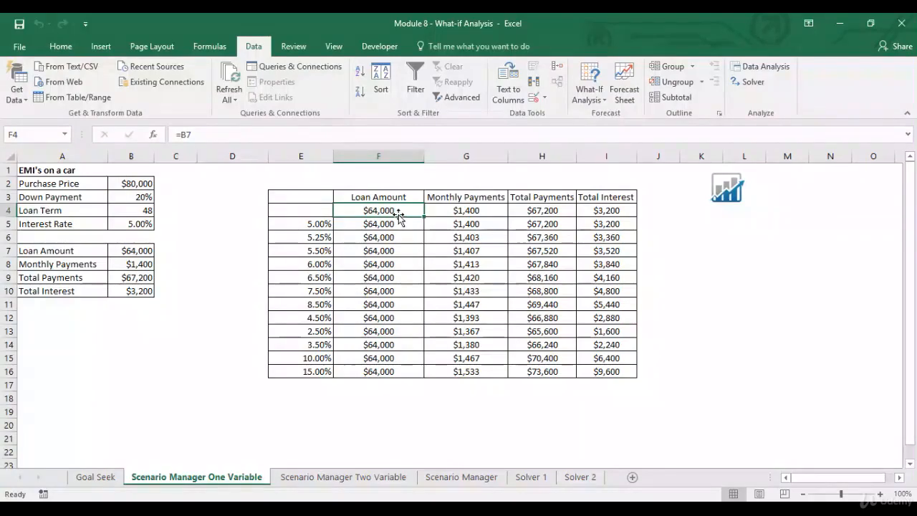
drag(406, 209, 404, 371)
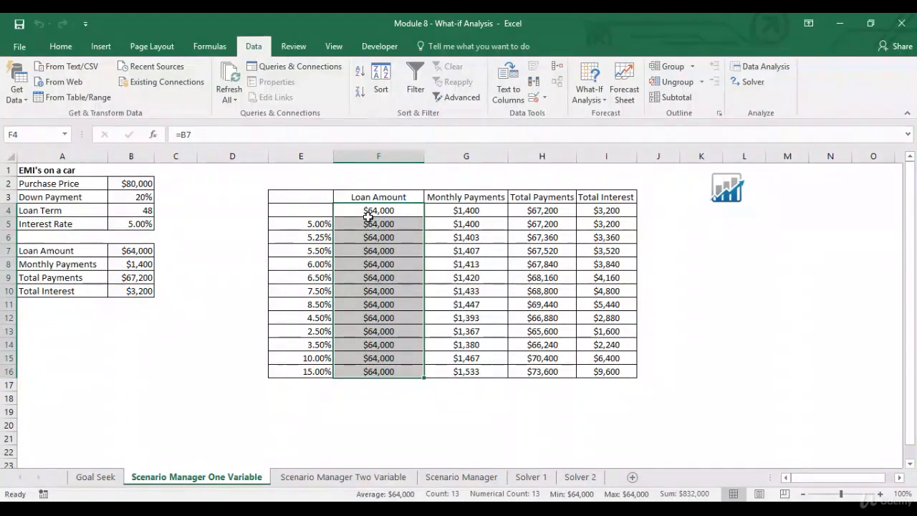
click(470, 210)
click(546, 200)
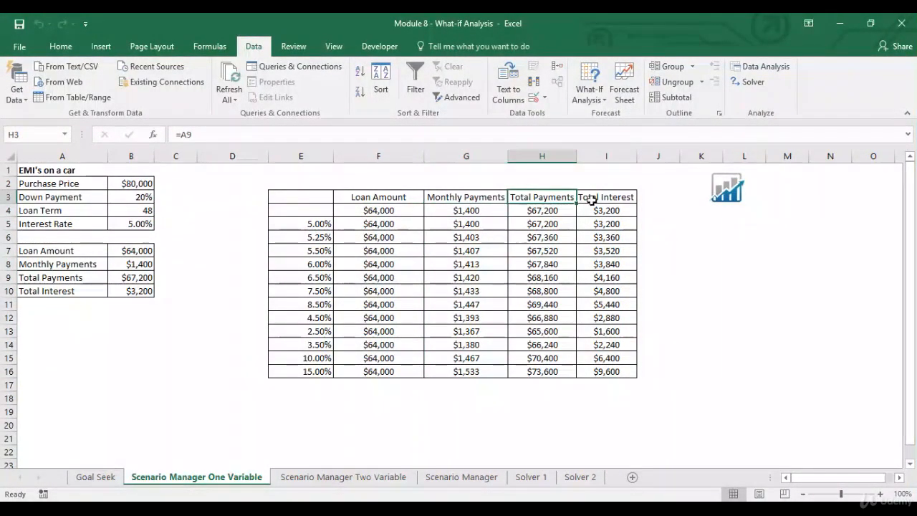
click(606, 194)
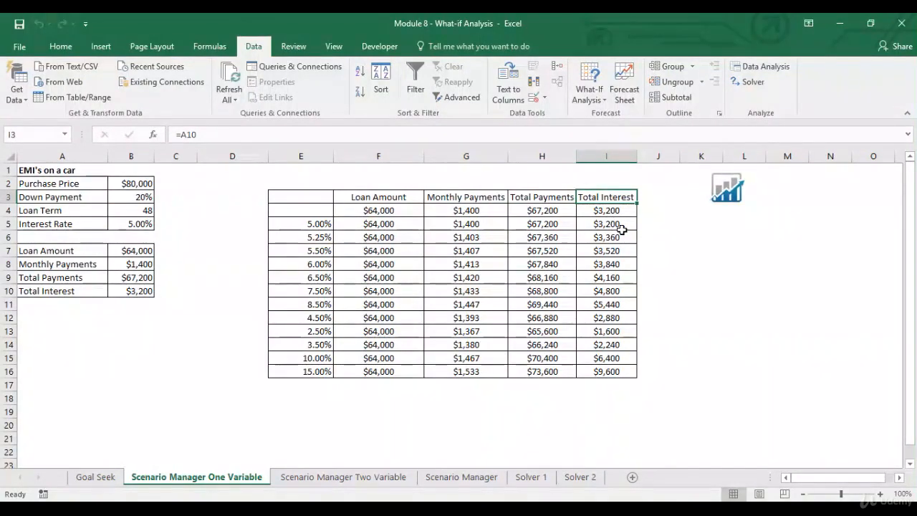
click(487, 202)
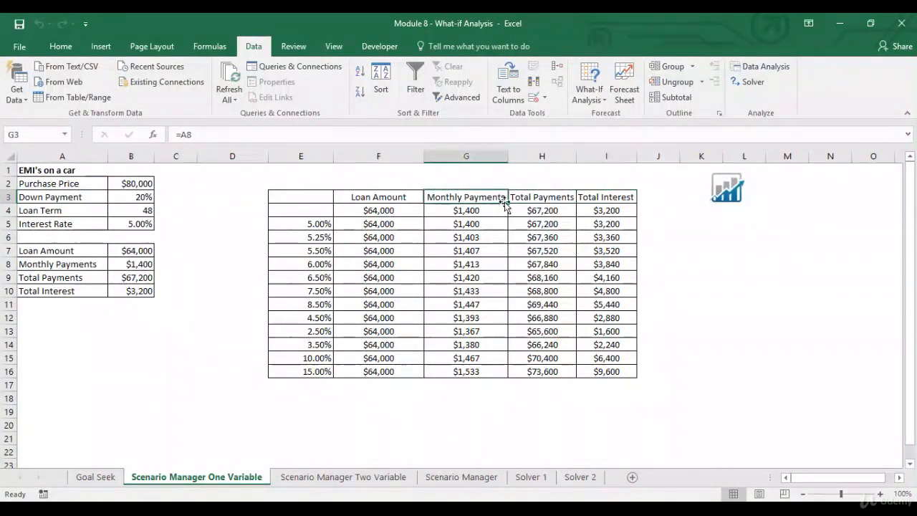
click(544, 203)
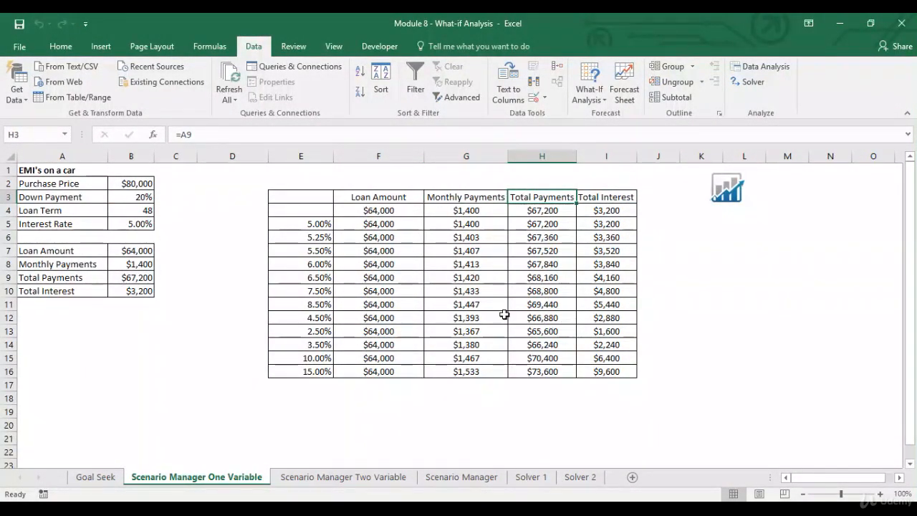
click(317, 228)
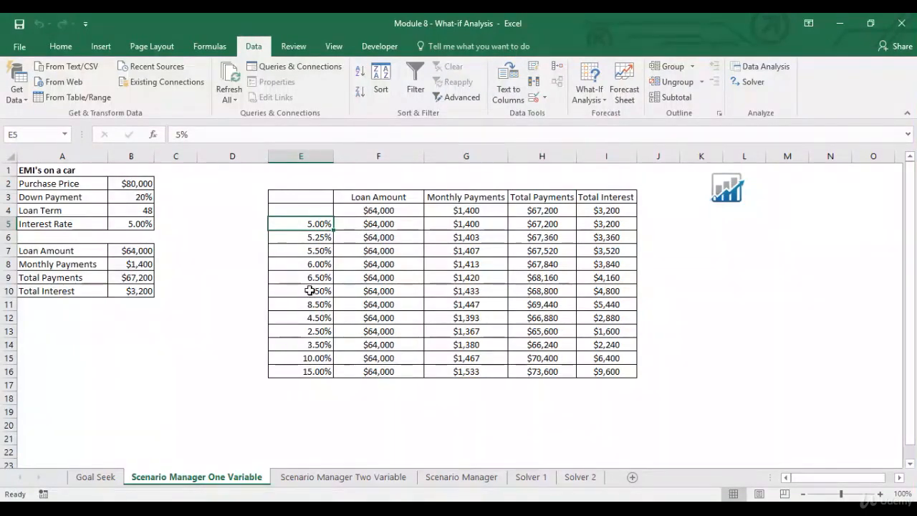
click(464, 247)
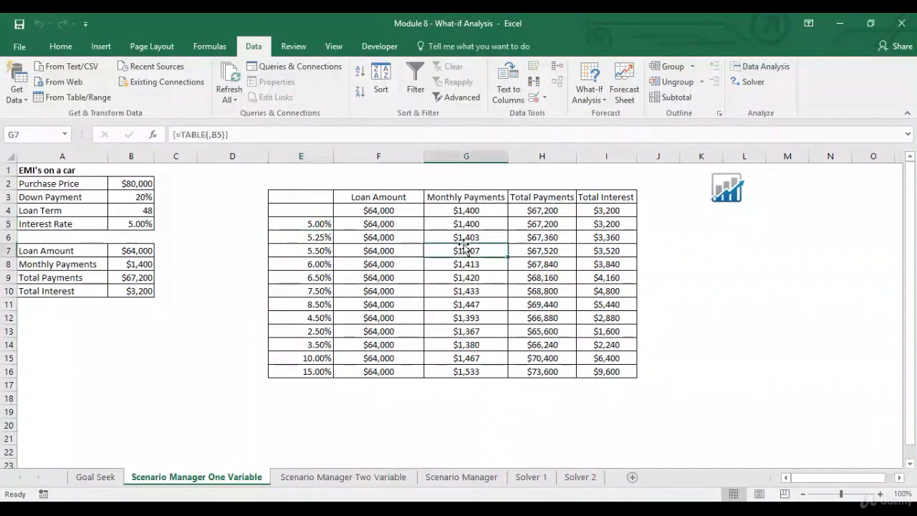
click(535, 253)
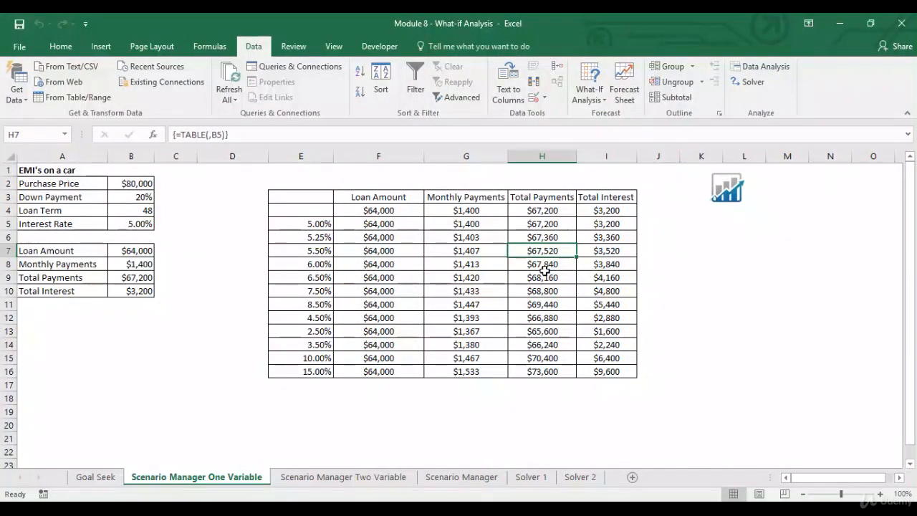
click(308, 409)
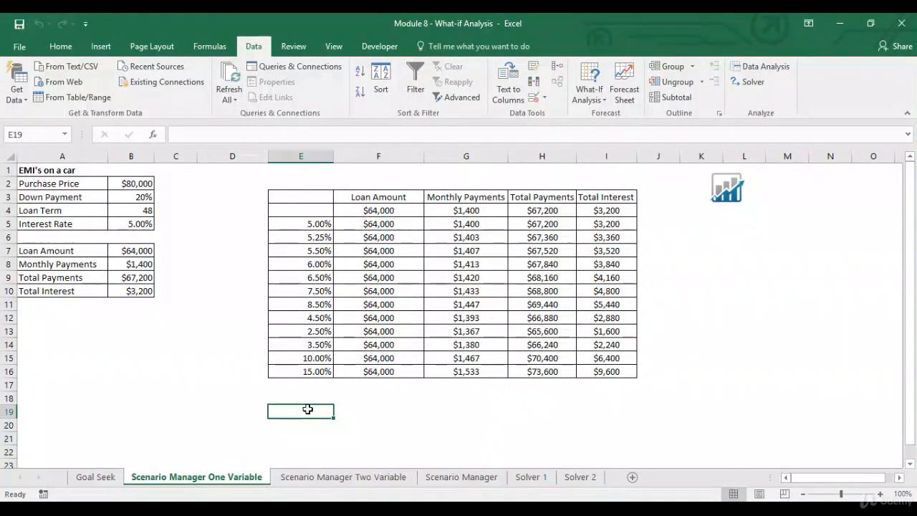
Copy the result labels in A7:A10 to E20:E23 and widen column E to fit them.
drag(71, 251, 71, 291)
key(ctrl+c)
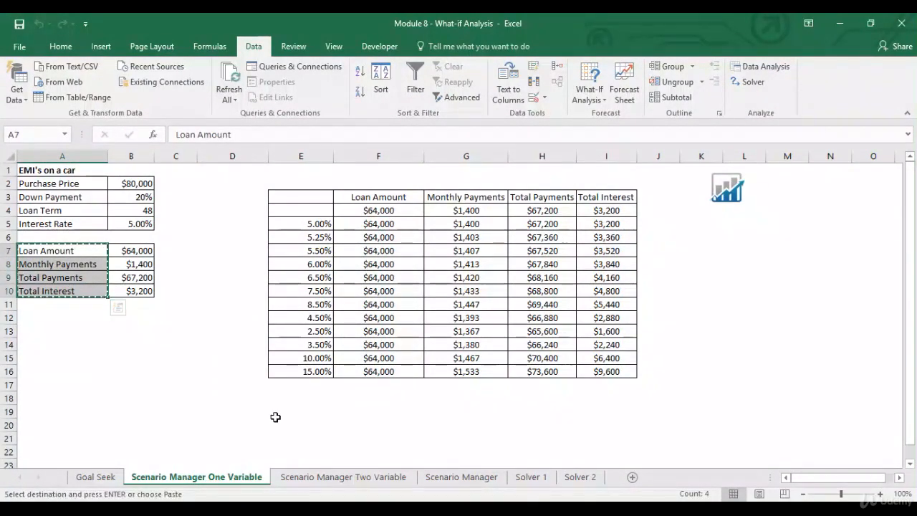
click(301, 423)
key(ctrl+v)
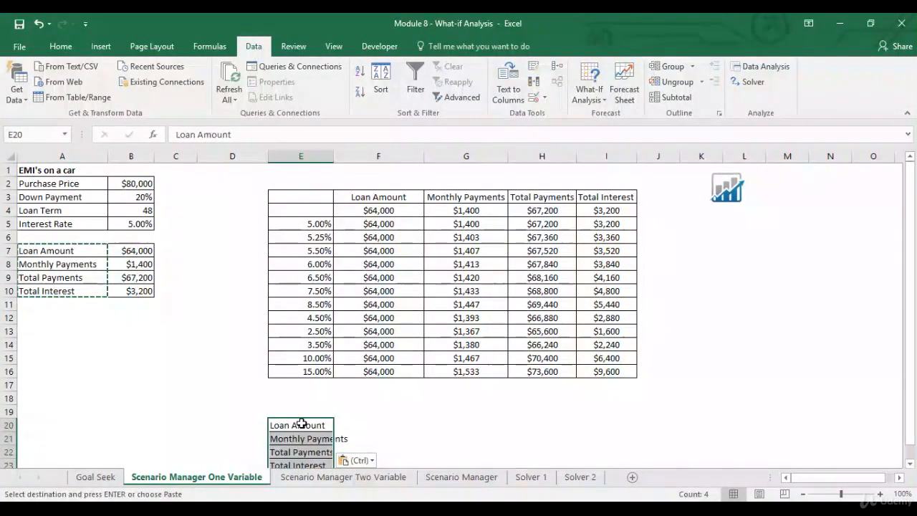
key(Escape)
drag(334, 159, 352, 158)
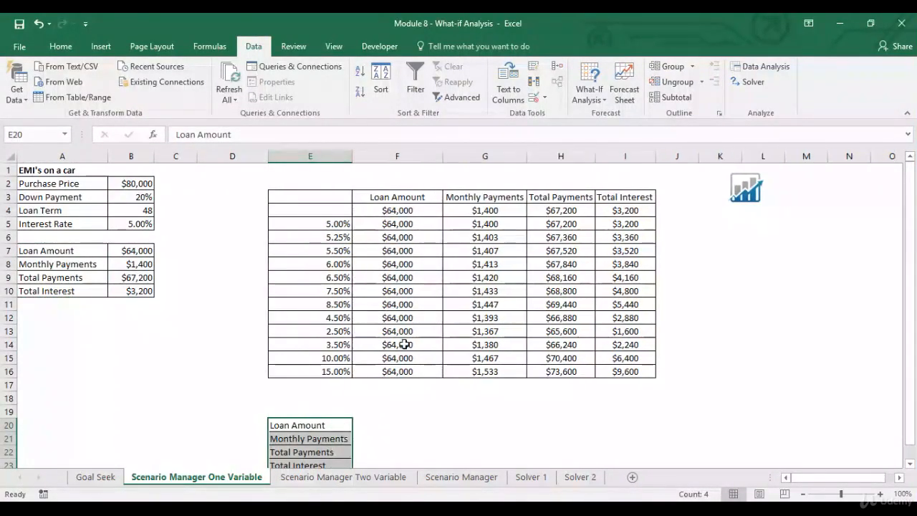
Link F20 to the loan amount in B7 and F21 to the monthly payment in B8.
click(379, 424)
text(=)
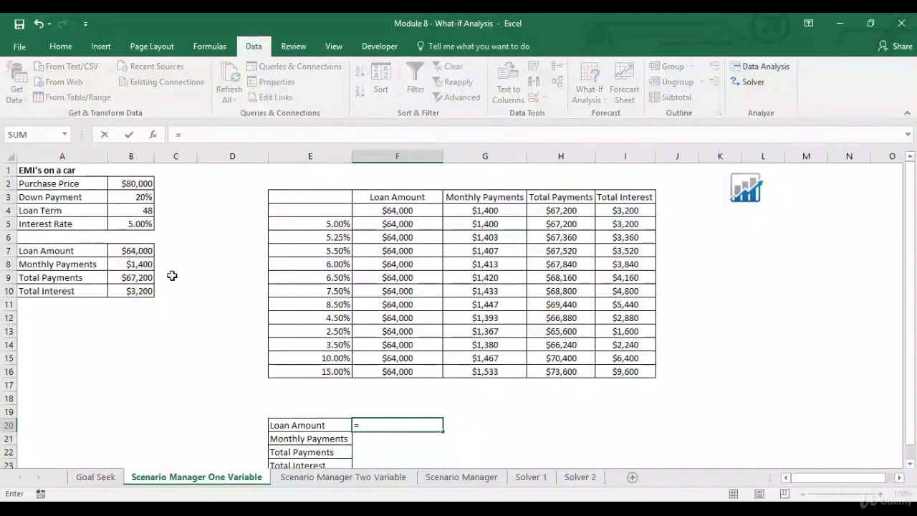
click(147, 251)
key(Return)
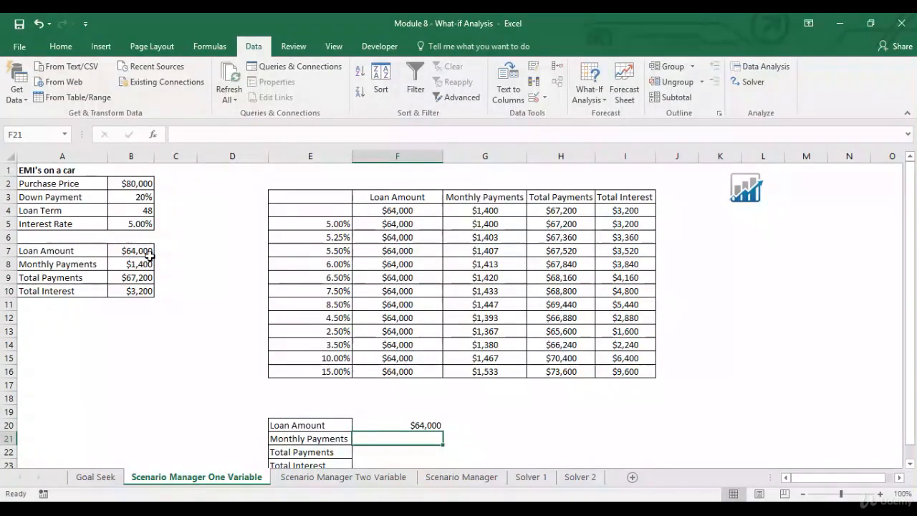
text(=)
click(142, 264)
key(Return)
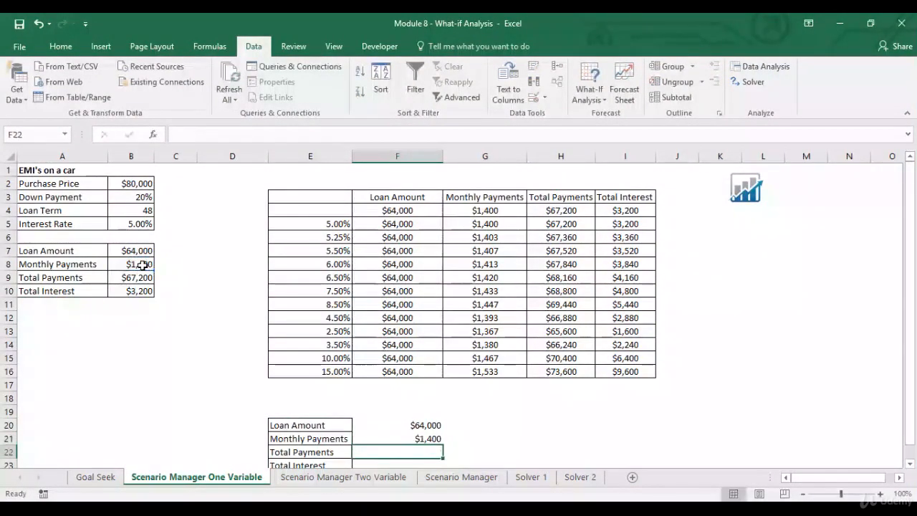
Link F22 to the total payments in B9 and F23 to the total interest in B10.
text(=)
click(144, 278)
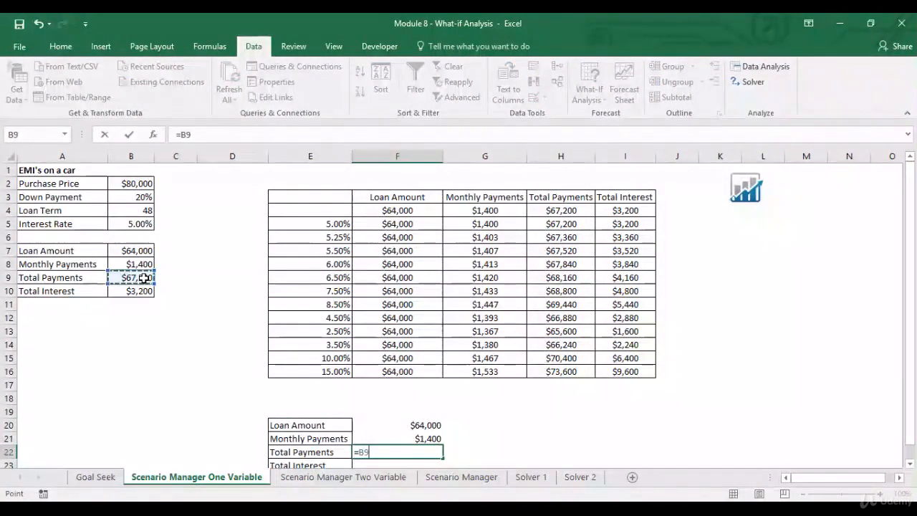
key(Return)
text(=)
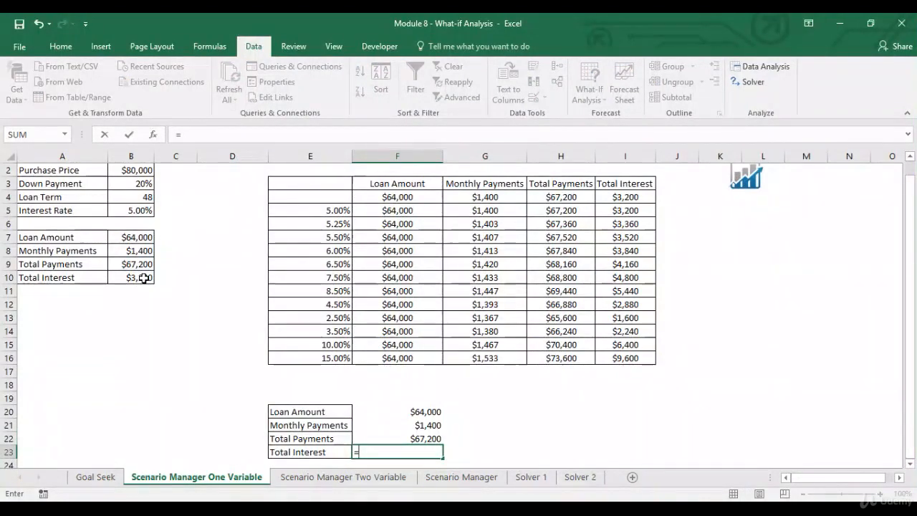
click(144, 278)
key(Return)
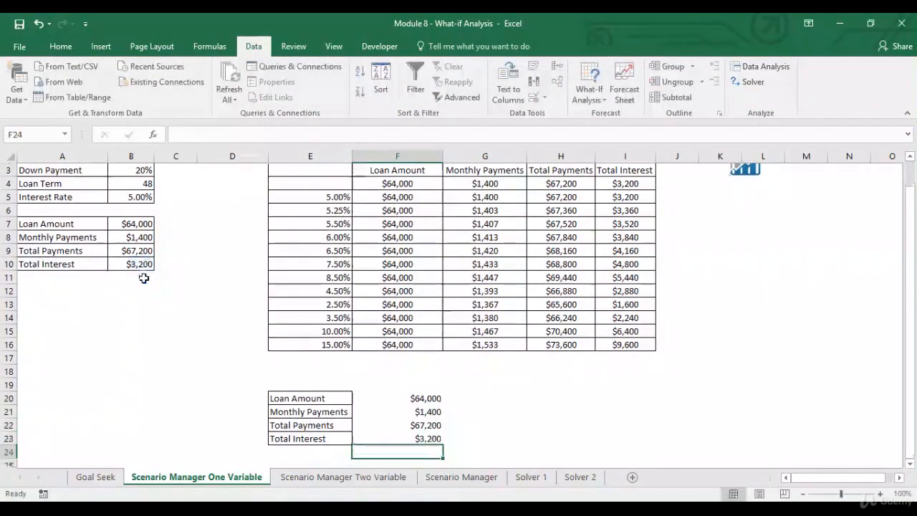
Apply all borders to F20:F23 and center the values.
drag(396, 402, 396, 439)
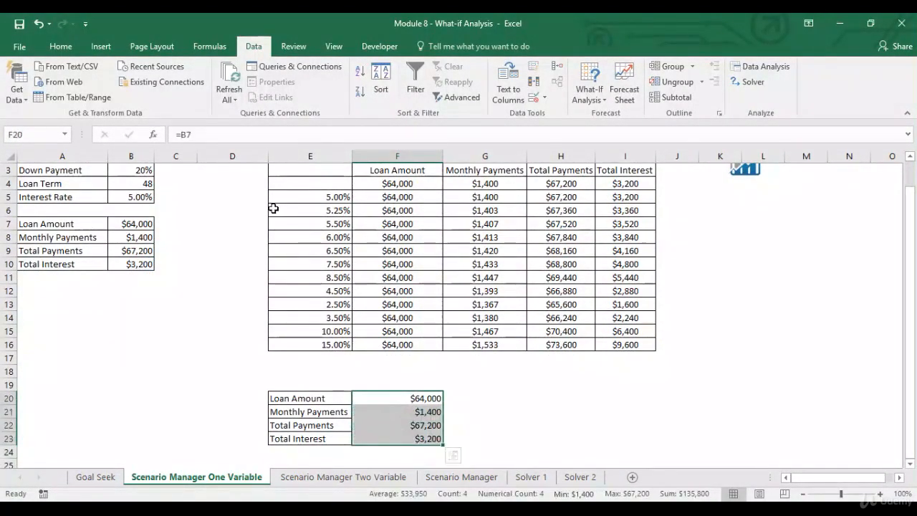
click(67, 49)
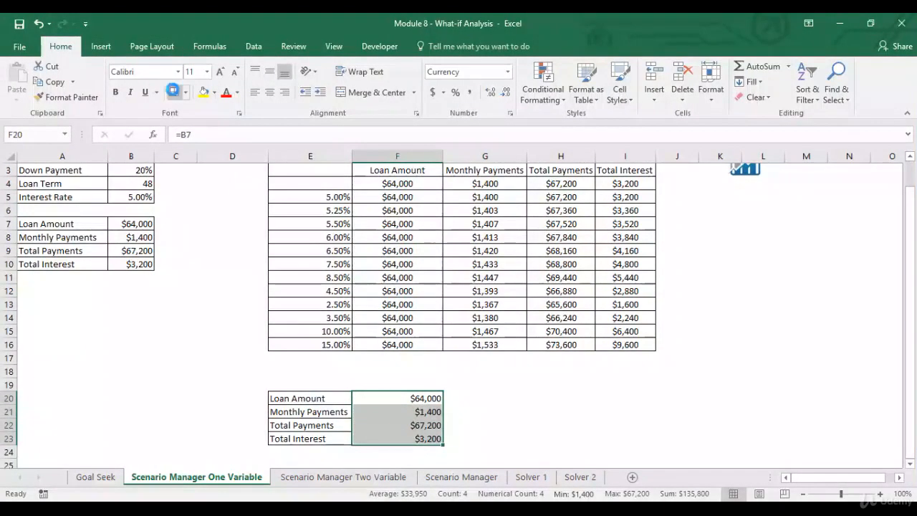
click(270, 92)
Enter the down payment percentages 10%, 20%, 30%, 40% and 50% across G19:K19.
click(467, 381)
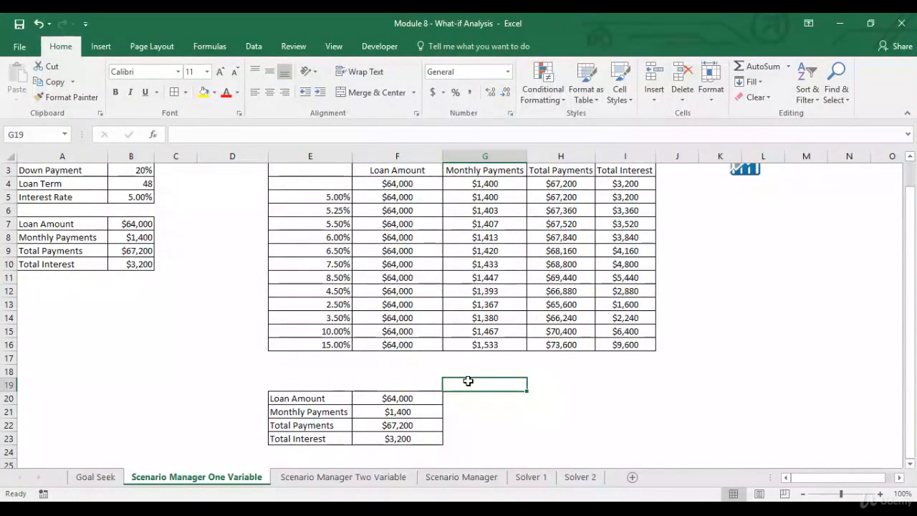
text(10%)
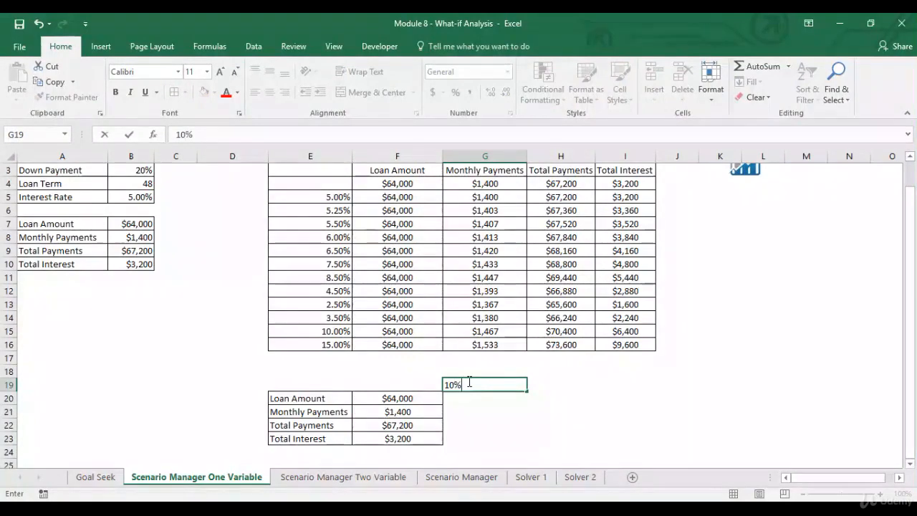
key(Tab)
text(20%)
key(Tab)
text(30)
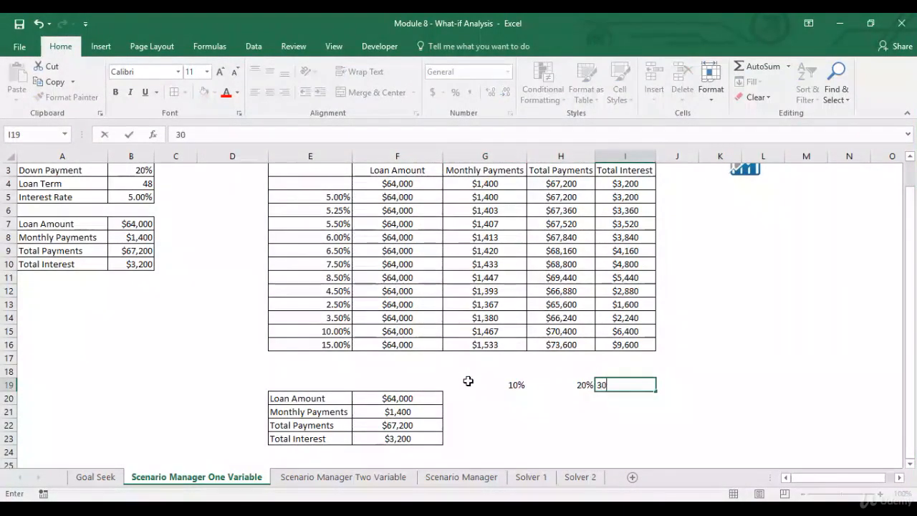
text(%)
key(Tab)
text(40)
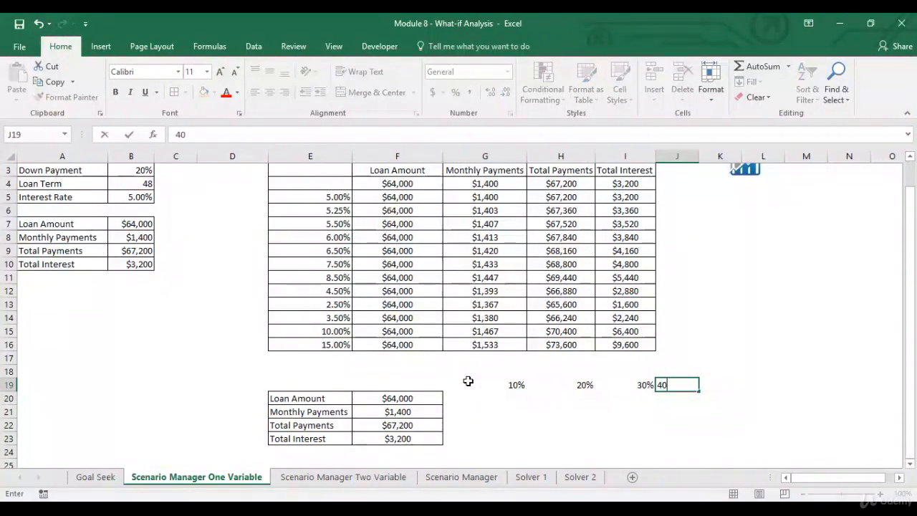
text(%)
key(Tab)
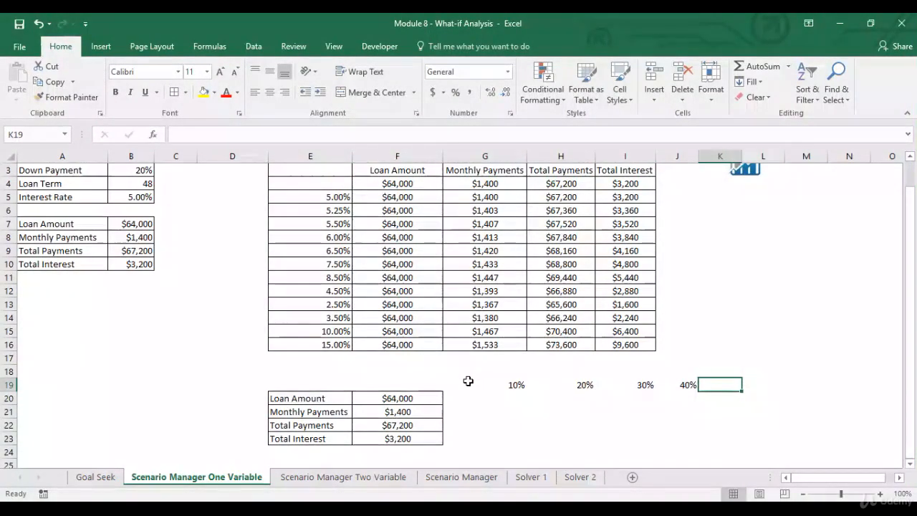
text(50%)
key(Return)
Center the contents of G19:K23 and apply all borders to the range.
drag(485, 385, 733, 432)
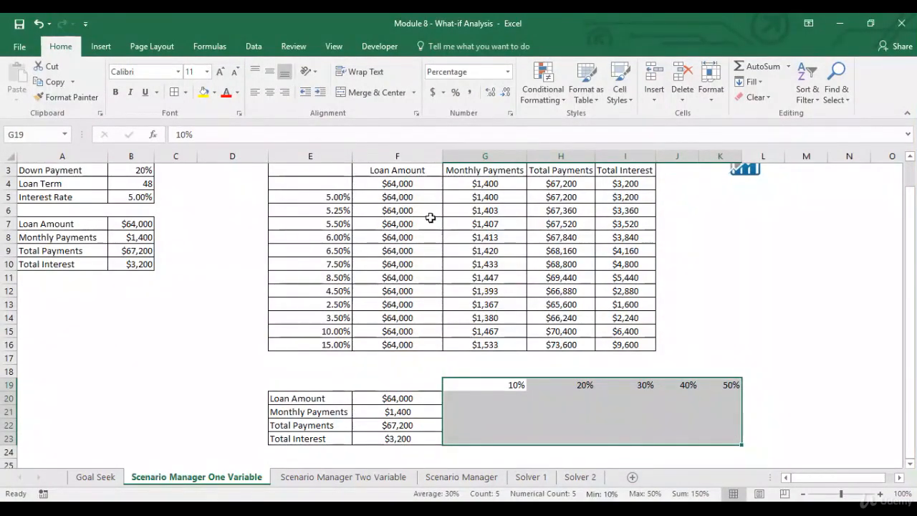
click(269, 93)
click(174, 91)
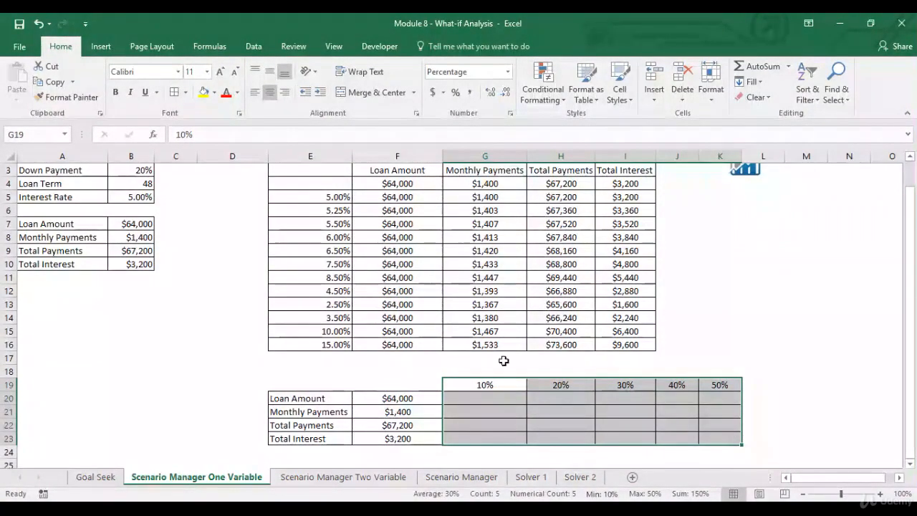
Copy the currency formatting of F20 onto G20:K23 with Format Painter.
click(397, 399)
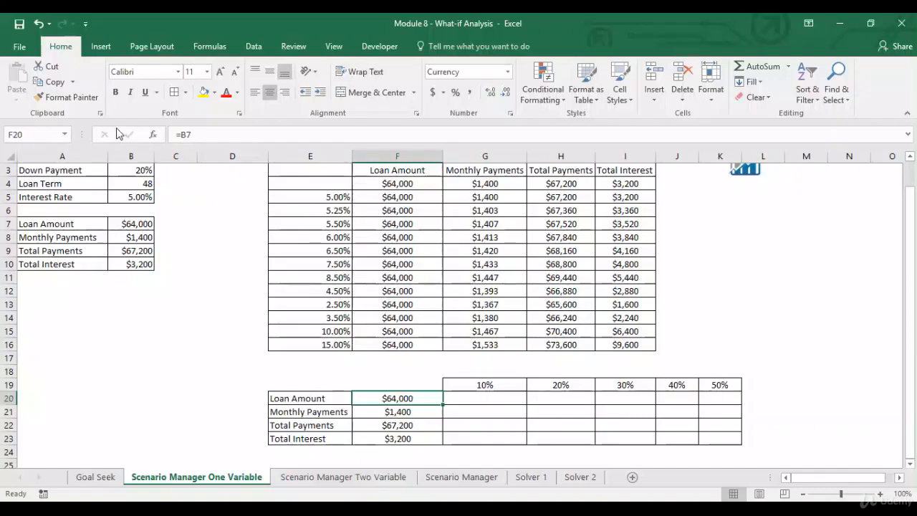
click(68, 96)
drag(484, 397, 712, 434)
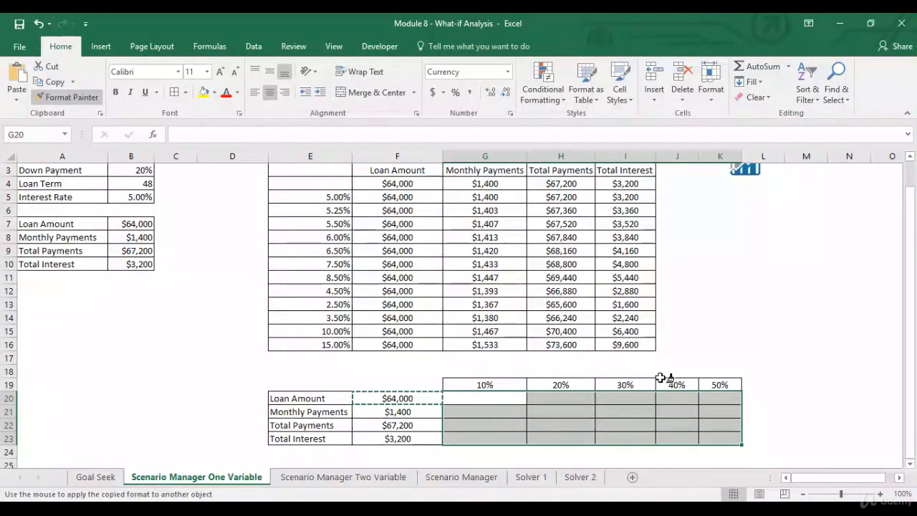
click(486, 398)
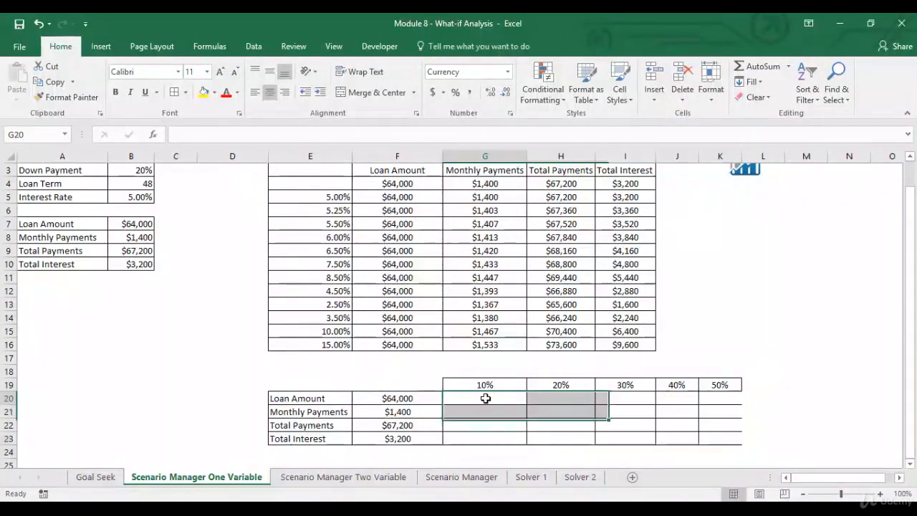
Widen column K slightly so the 50% column has more room.
click(411, 383)
drag(411, 383, 708, 439)
drag(719, 403, 719, 438)
drag(739, 154, 747, 153)
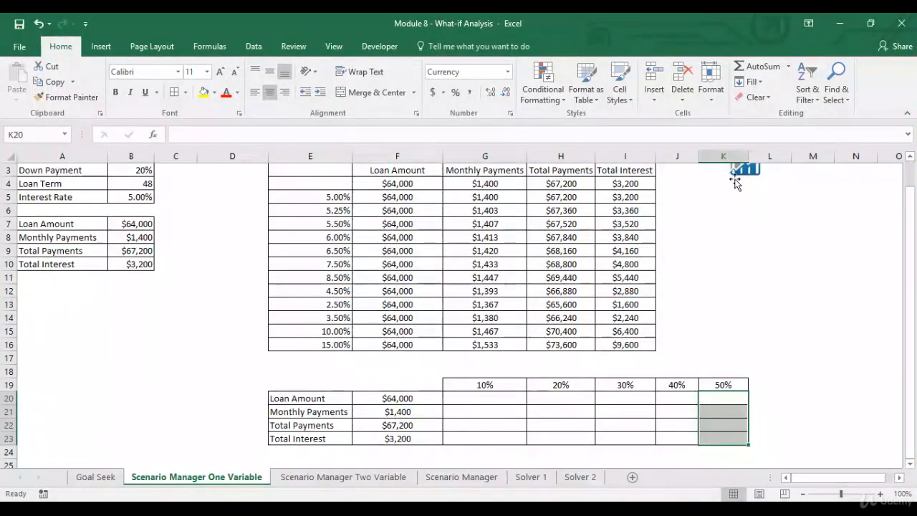
click(768, 369)
drag(731, 385, 724, 438)
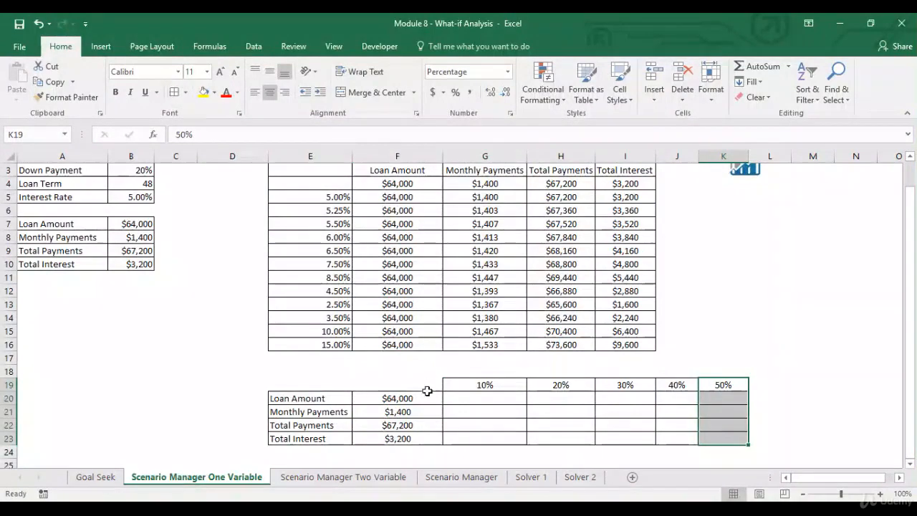
Create a one-variable data table on F19:K23 with the down payment in B3 as the row input cell.
click(417, 424)
drag(432, 380, 705, 435)
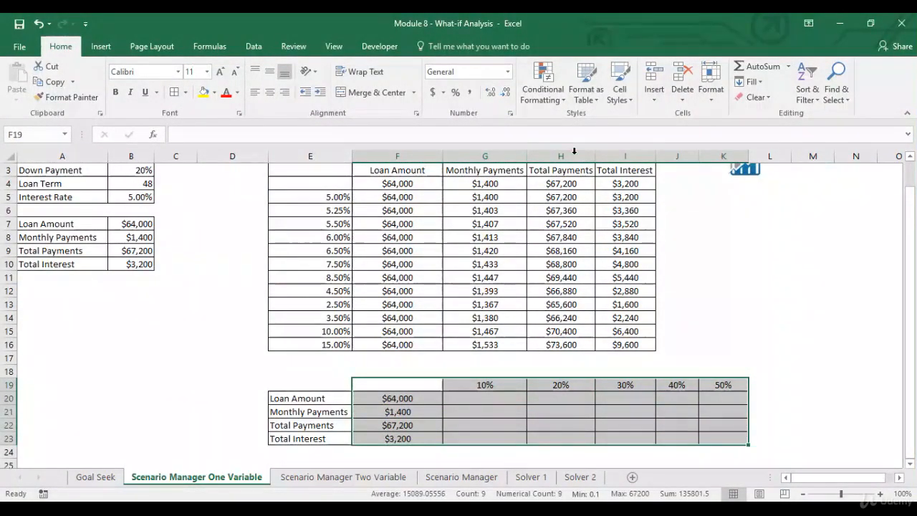
click(254, 47)
click(588, 93)
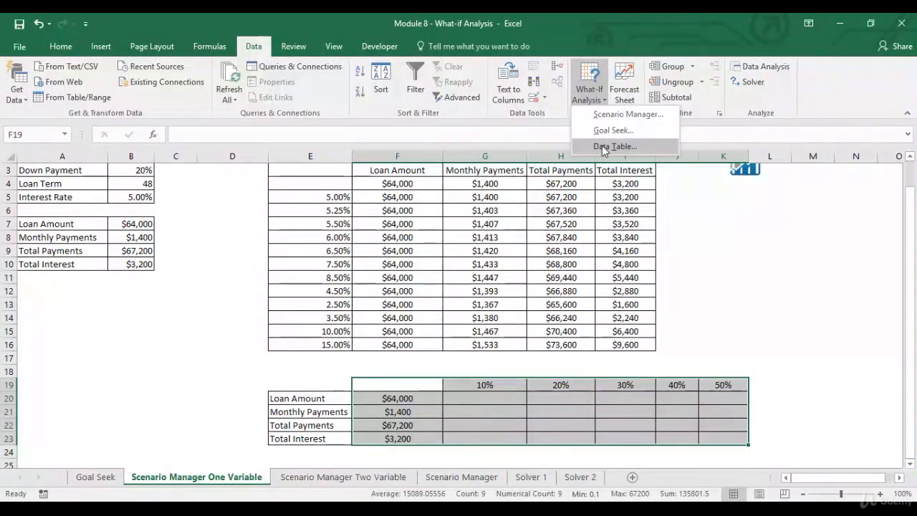
click(615, 146)
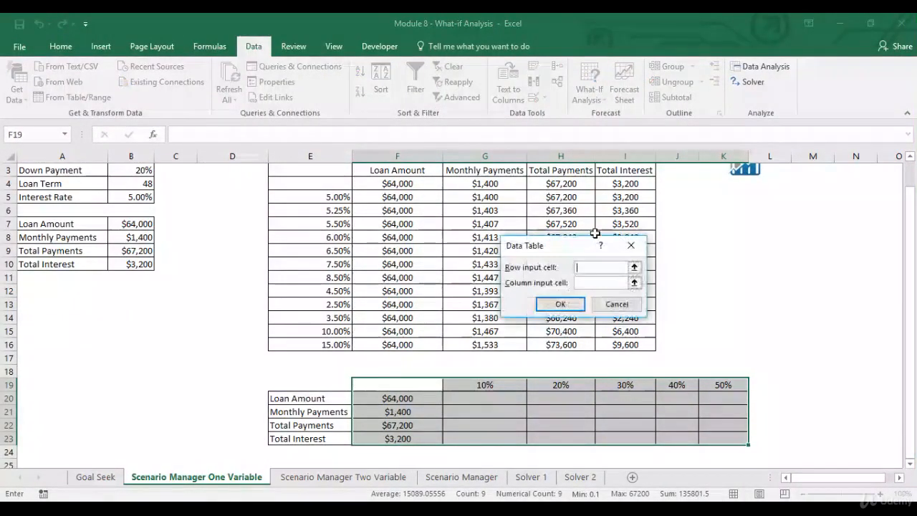
click(633, 267)
drag(914, 229, 909, 201)
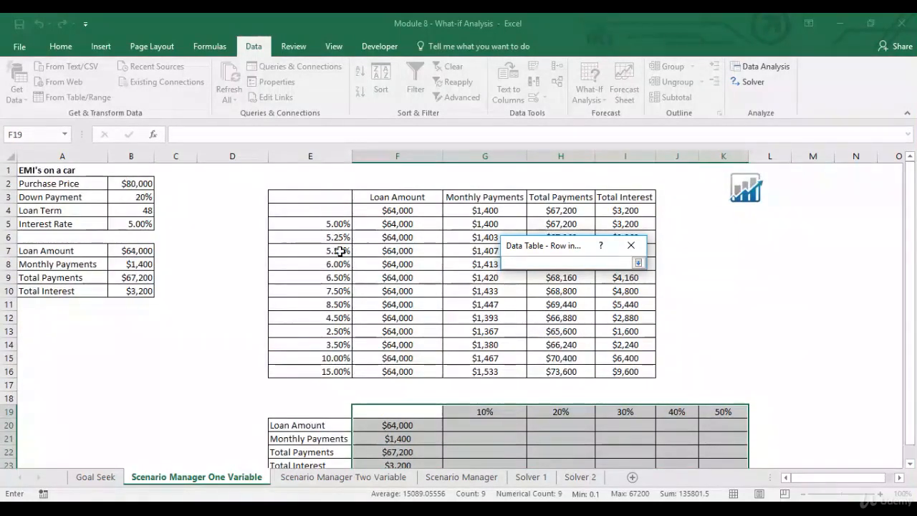
click(136, 201)
click(638, 262)
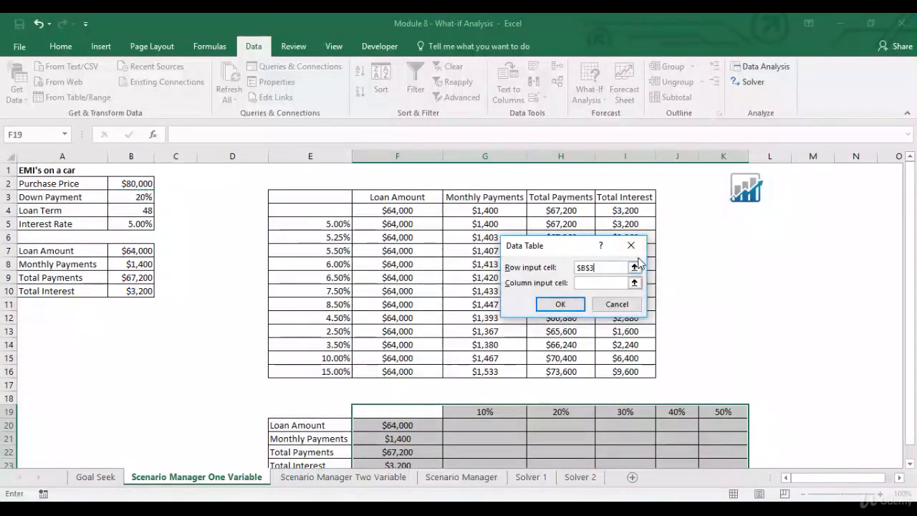
click(560, 307)
scroll(494, 322, down, 1)
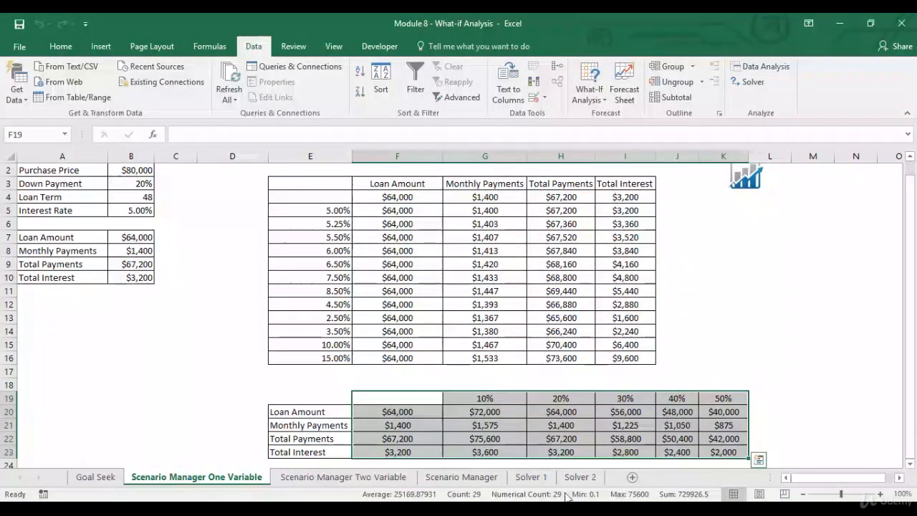
Examine the data table's formula in G20 and the result labels in E20:E23.
click(500, 413)
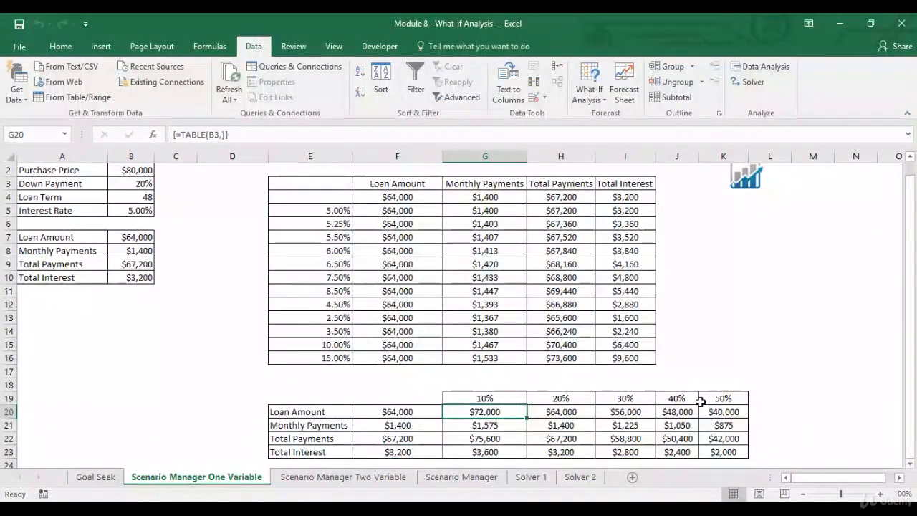
click(325, 411)
click(330, 426)
click(332, 439)
click(335, 451)
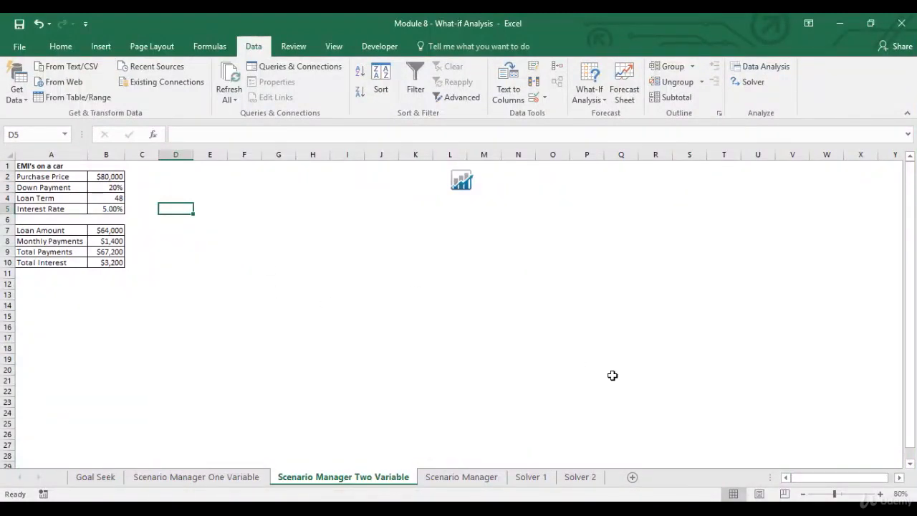
Copy the interest rates in E5:E16 of the Scenario Manager One Variable sheet to E8:E19 of the Scenario Manager Two Variable sheet.
click(880, 493)
click(880, 493)
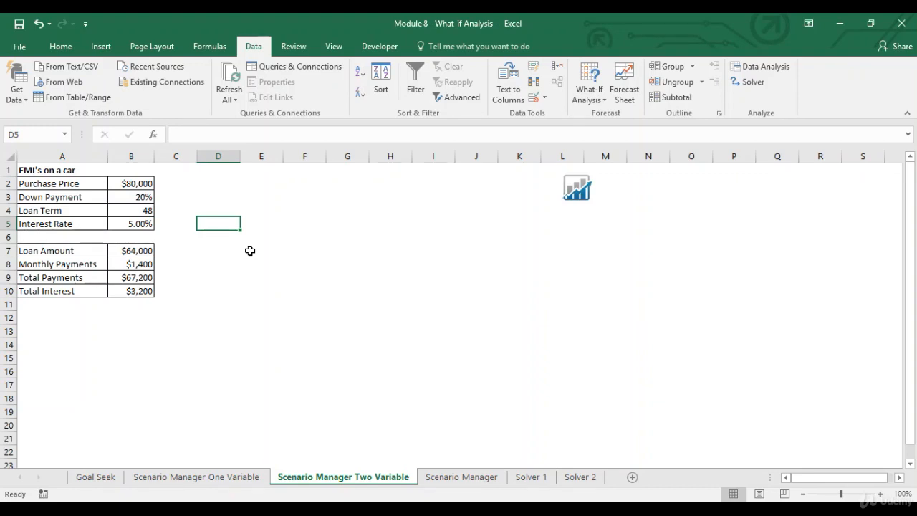
click(227, 242)
click(230, 250)
click(240, 482)
click(337, 214)
key(ctrl+shift+Down)
drag(337, 220, 342, 365)
key(ctrl+c)
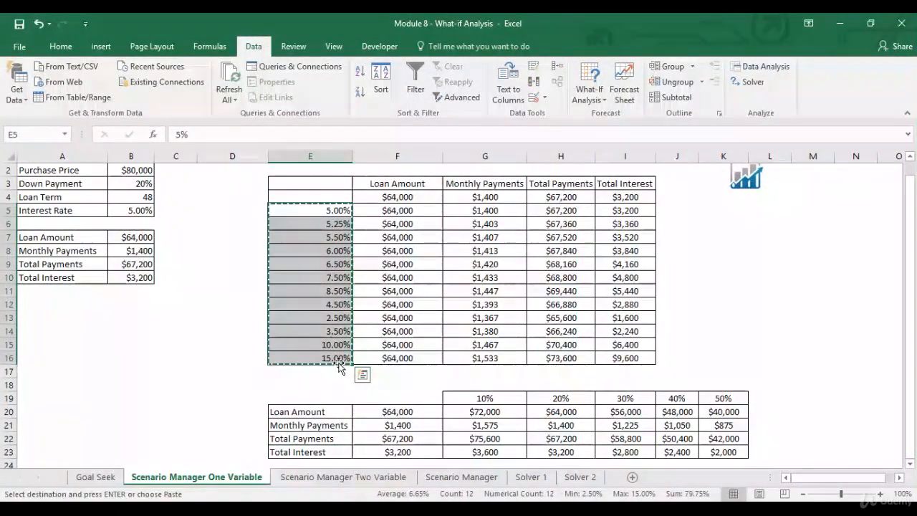
click(347, 478)
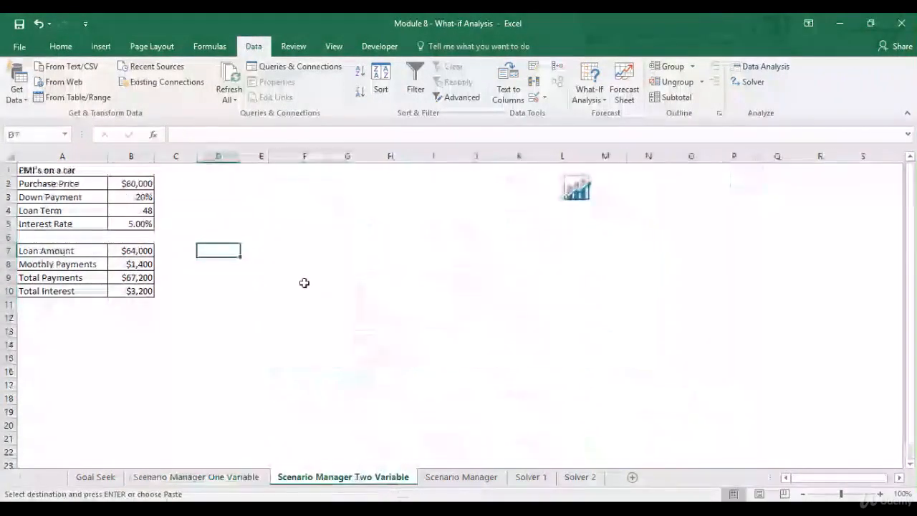
click(252, 259)
key(ctrl+v)
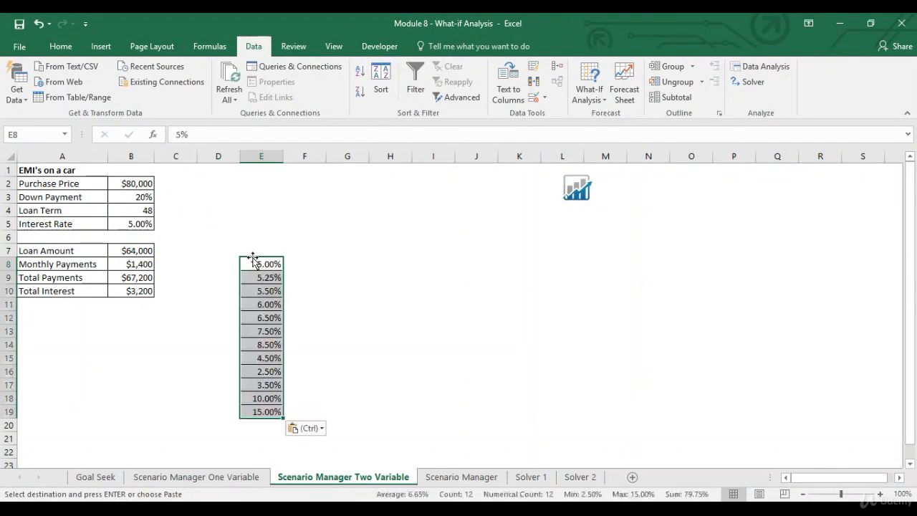
key(Escape)
Copy the down payment percentages in G19:K19 of the One Variable sheet to F7:J7 of the Two Variable sheet.
click(224, 477)
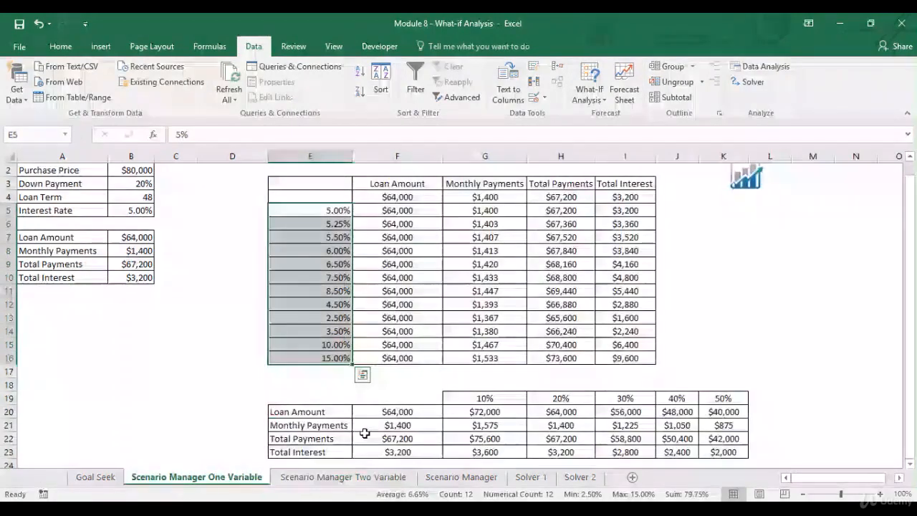
drag(500, 399, 711, 394)
key(ctrl+c)
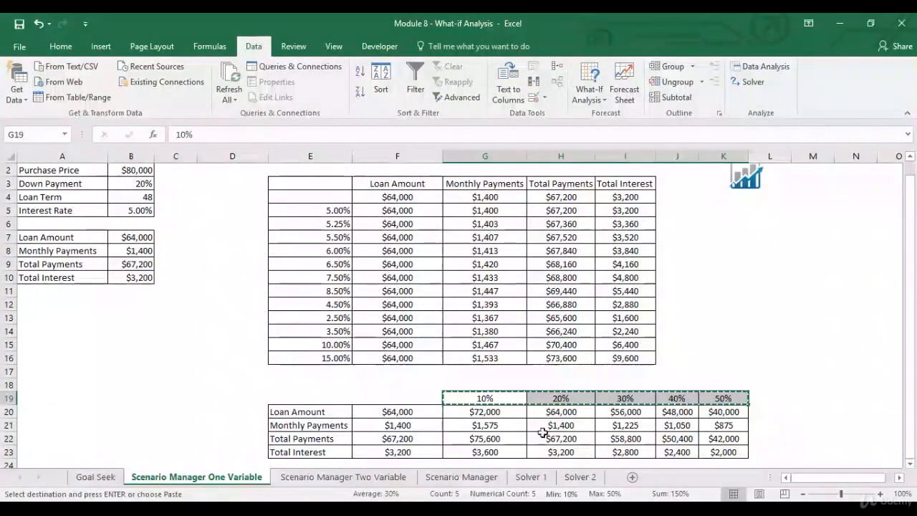
click(351, 476)
click(305, 247)
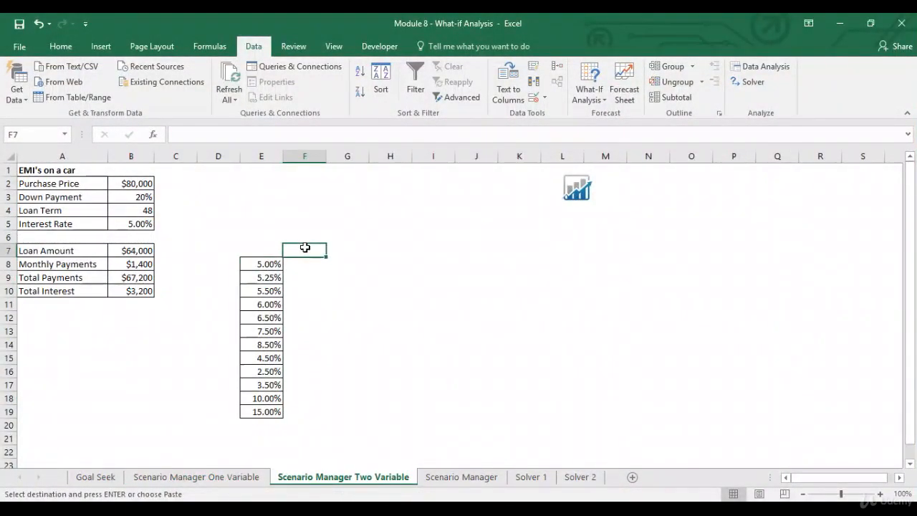
key(ctrl+v)
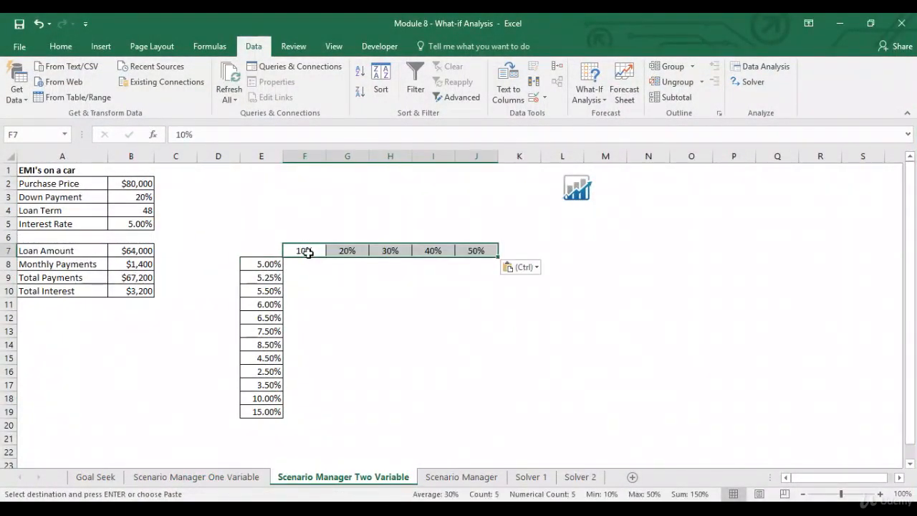
Link corner cell E7 of the two-variable grid to the monthly payment in B8.
click(260, 252)
drag(271, 264, 273, 372)
click(301, 251)
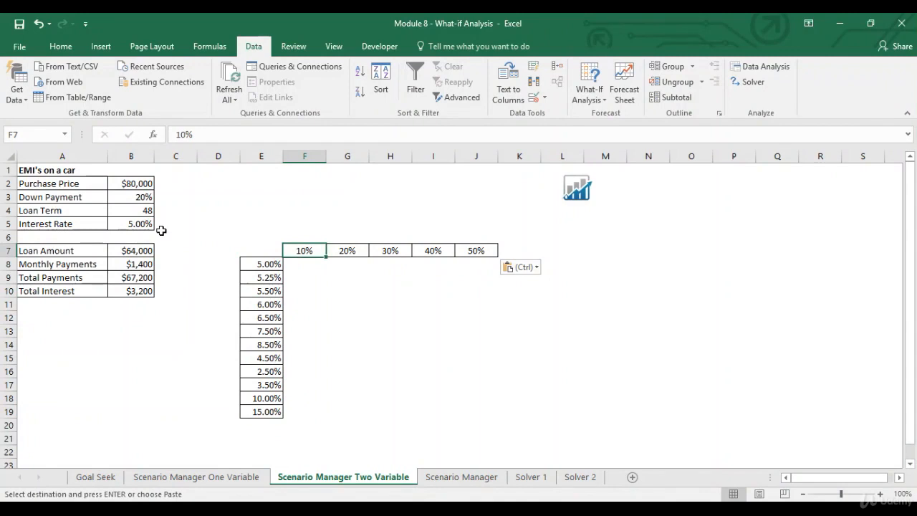
click(144, 265)
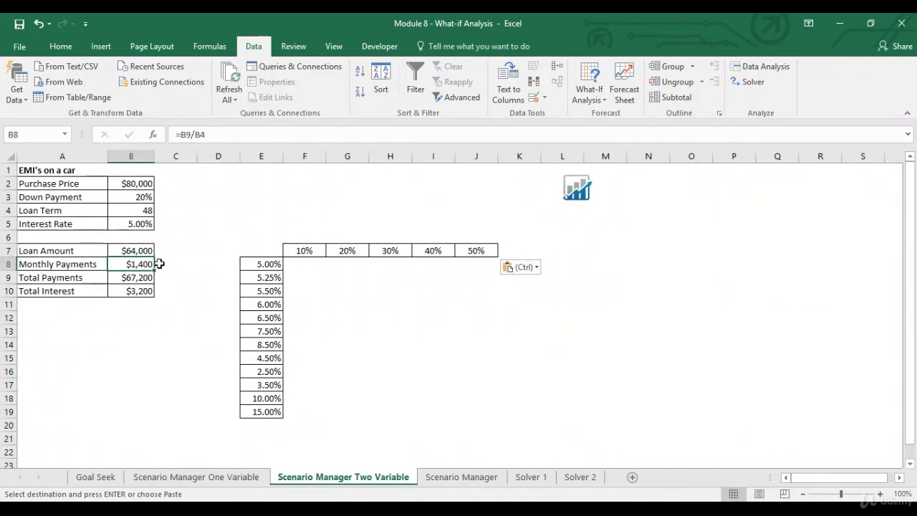
click(266, 253)
text(=)
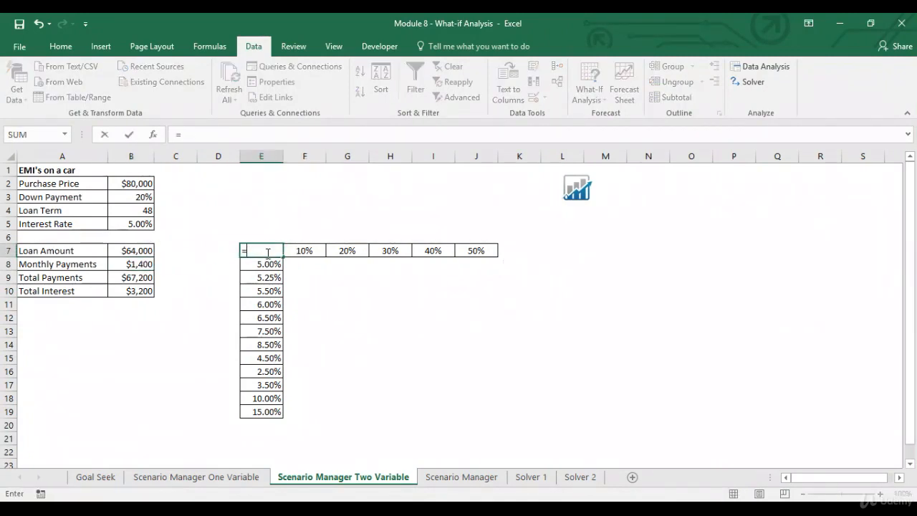
click(145, 266)
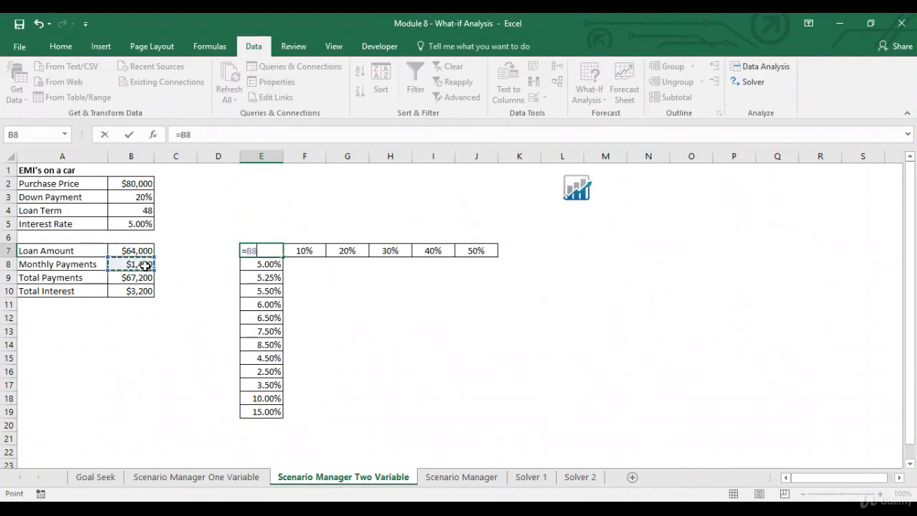
key(Return)
Apply all borders and center alignment to the grid cells F8:J19.
drag(304, 264, 471, 409)
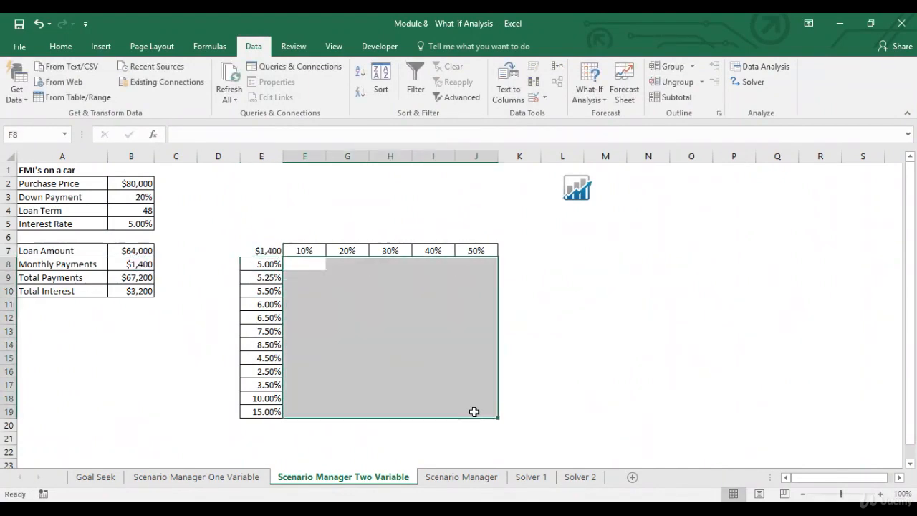
click(60, 46)
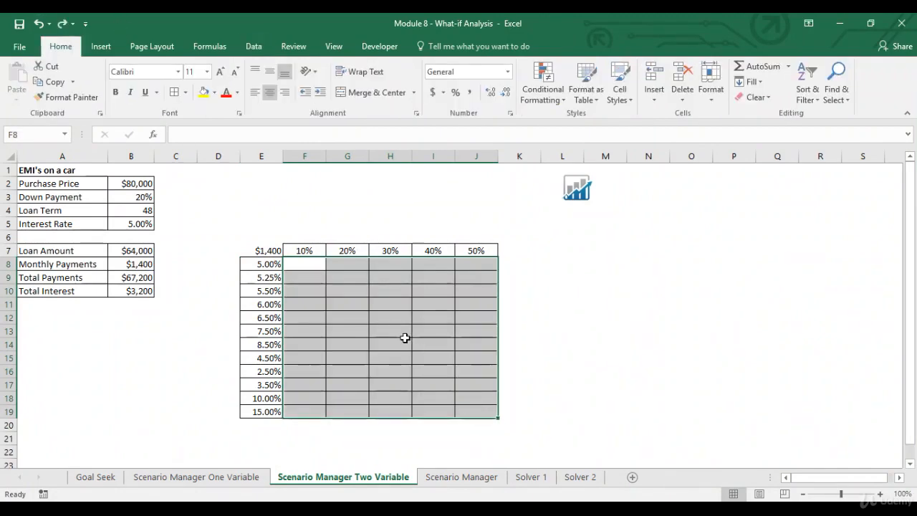
Format the grid cells F8:J19 as currency with the $ symbol and 0 decimal places.
right_click(406, 337)
click(453, 280)
click(295, 198)
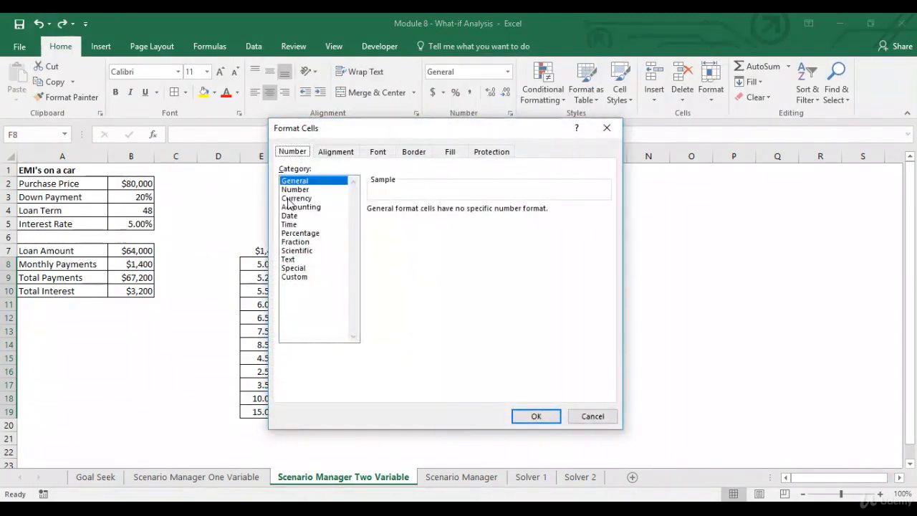
click(458, 213)
click(458, 212)
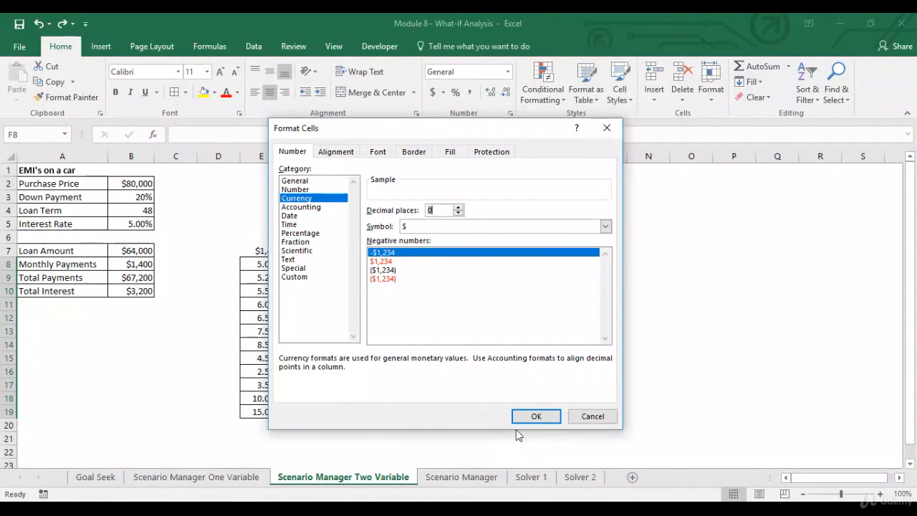
click(530, 415)
Start a what-if data table on E7:J19 with the down payment cell B3 as the row input cell.
click(271, 250)
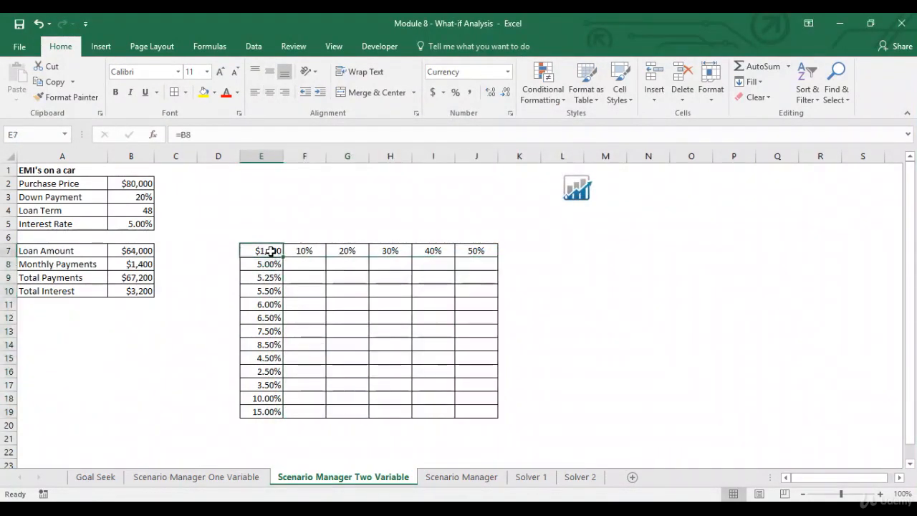
drag(270, 251, 466, 409)
click(266, 53)
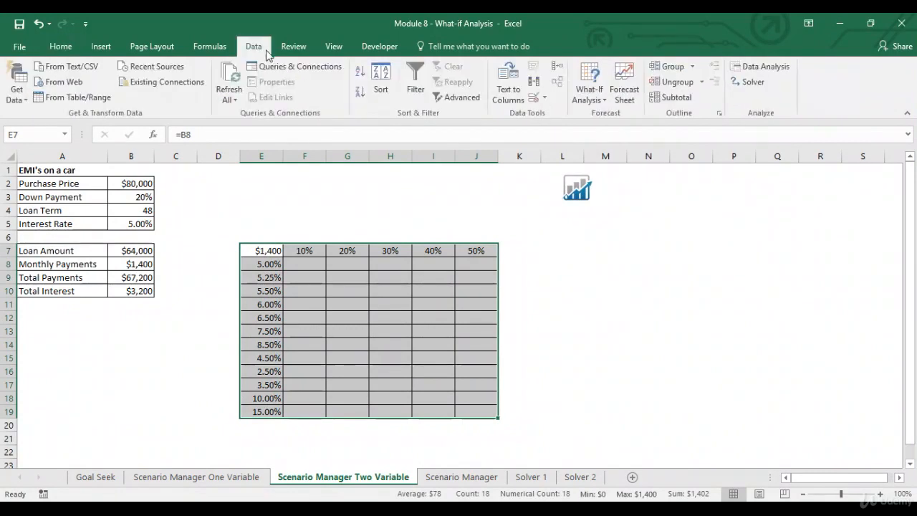
click(593, 101)
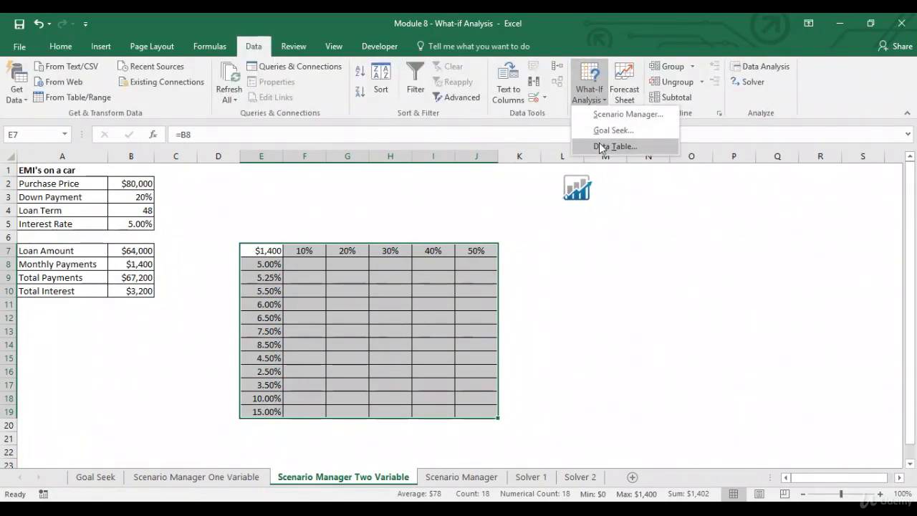
click(600, 143)
drag(580, 243, 639, 238)
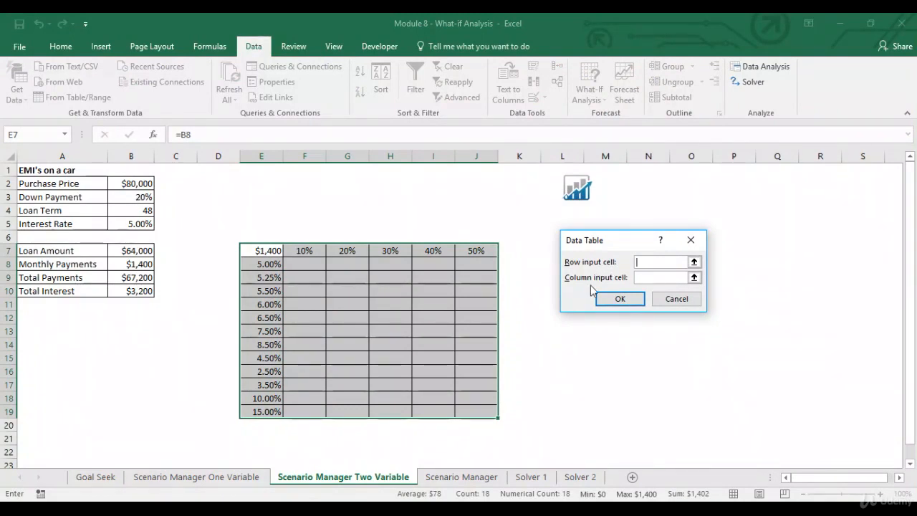
click(693, 261)
click(123, 201)
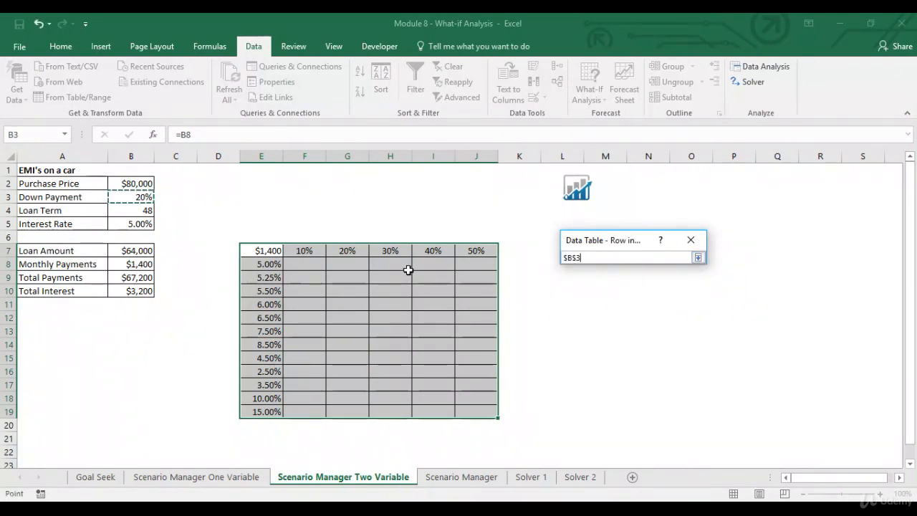
click(697, 257)
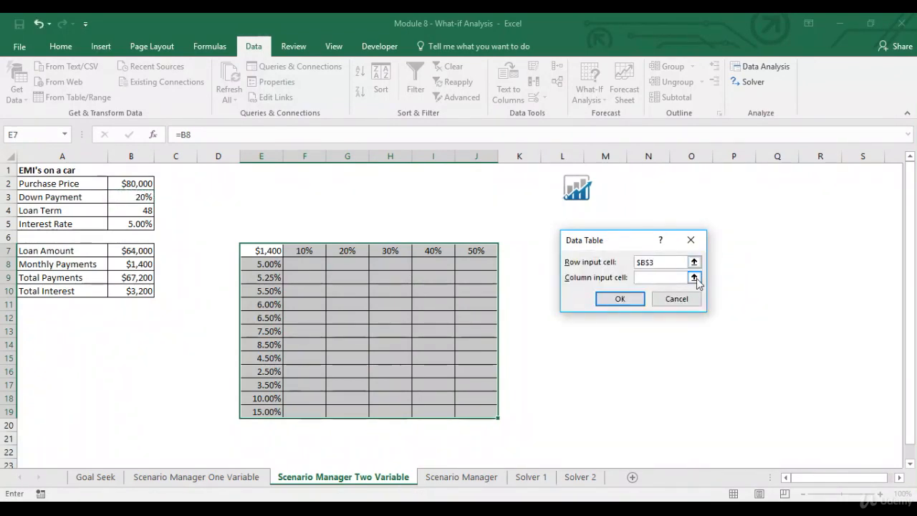
Set the interest rate cell B5 as the column input cell and generate the two-variable data table.
click(693, 275)
click(141, 223)
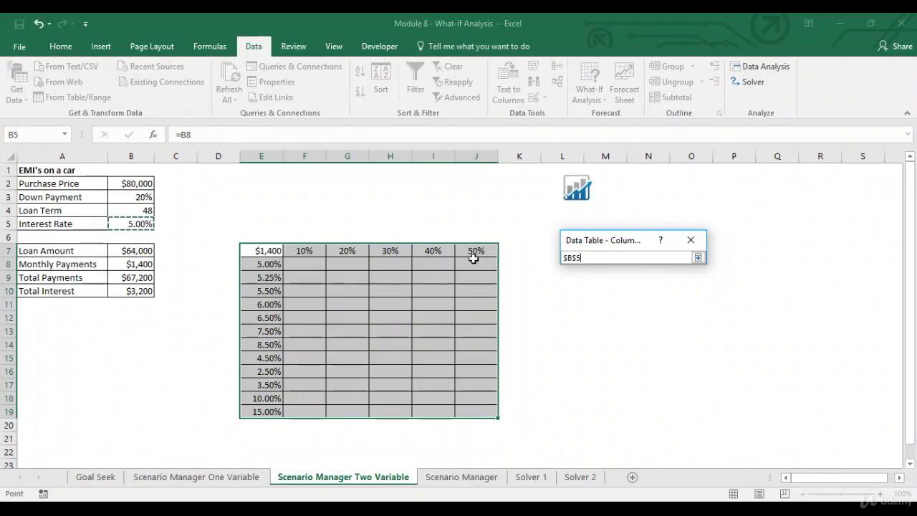
click(697, 258)
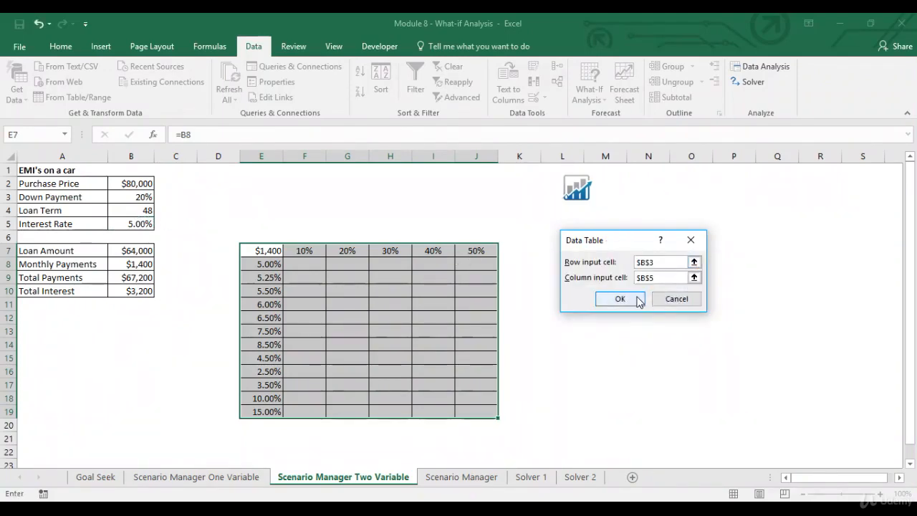
click(638, 298)
Examine the data table's formula in F8, the 20% down payment and interest rate headings, and the link in corner cell E7.
click(305, 264)
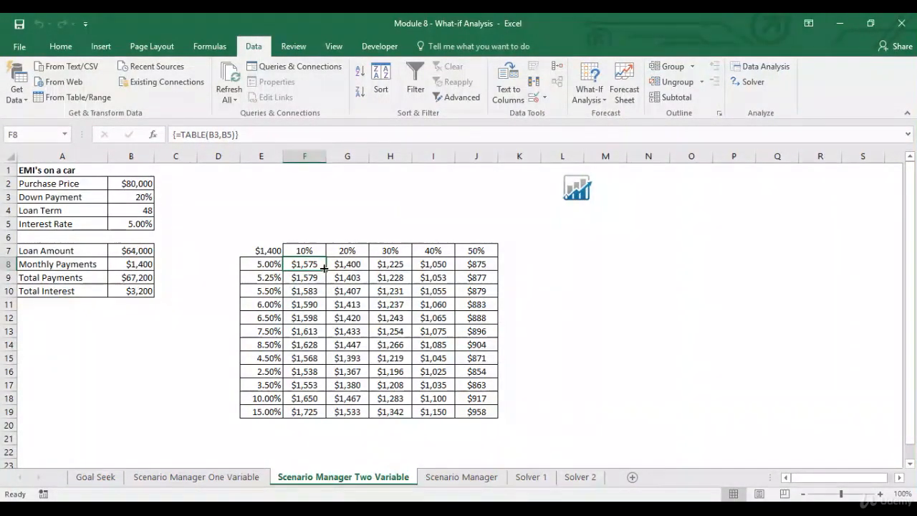
click(362, 251)
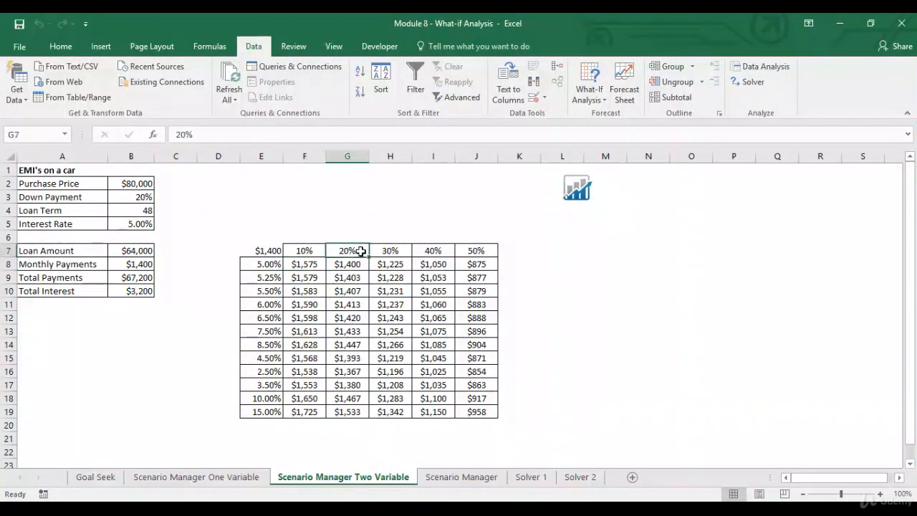
drag(361, 255, 351, 263)
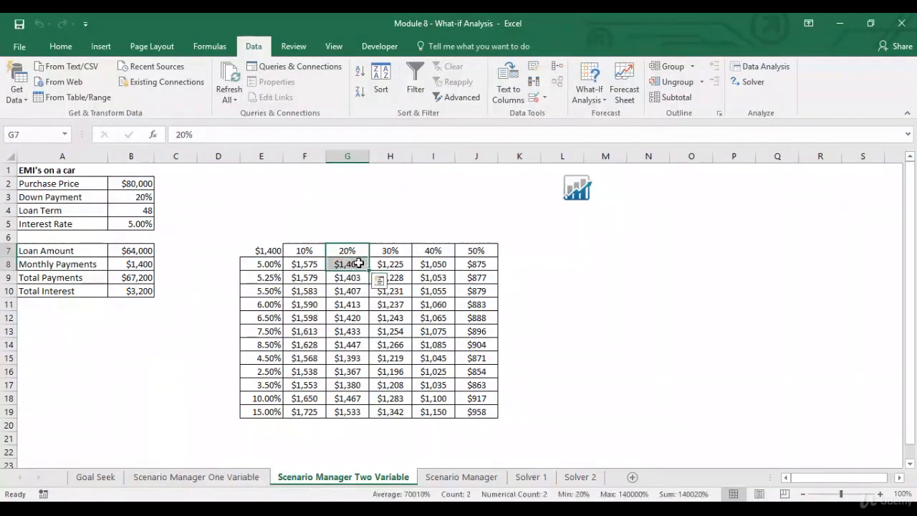
click(260, 265)
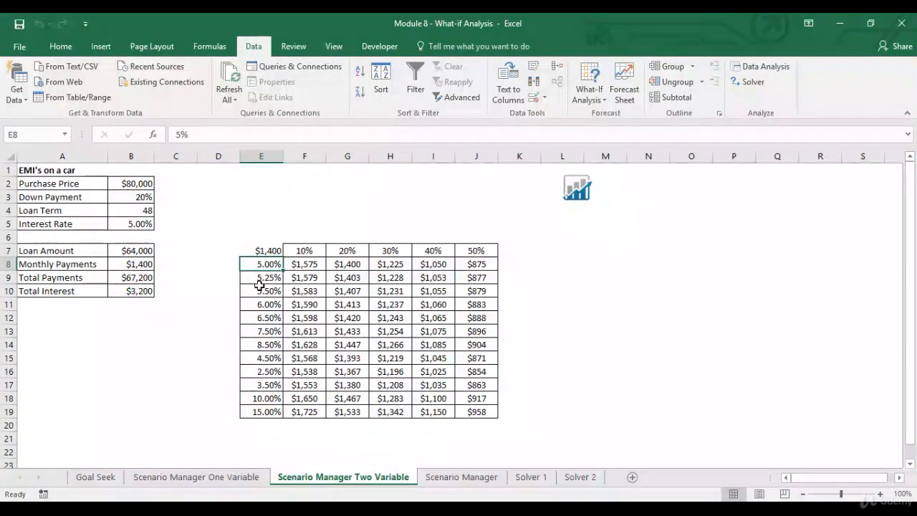
click(270, 275)
click(268, 252)
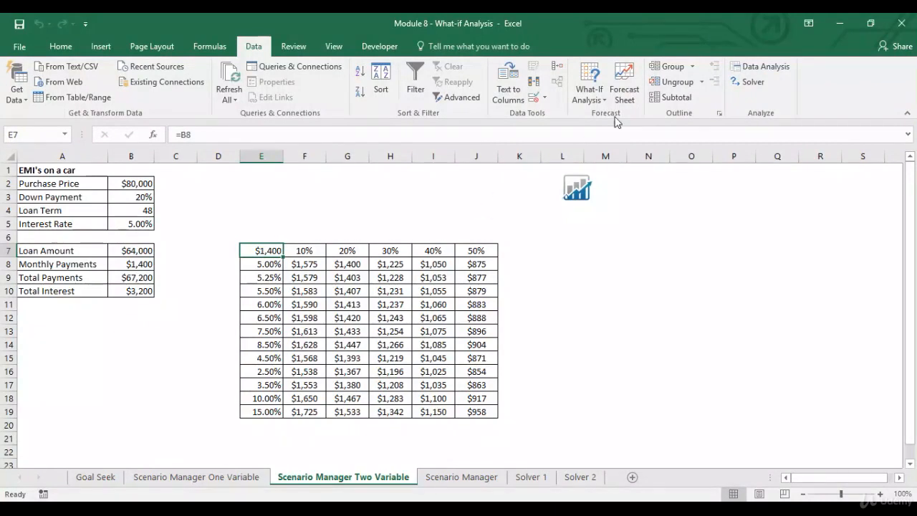
click(588, 92)
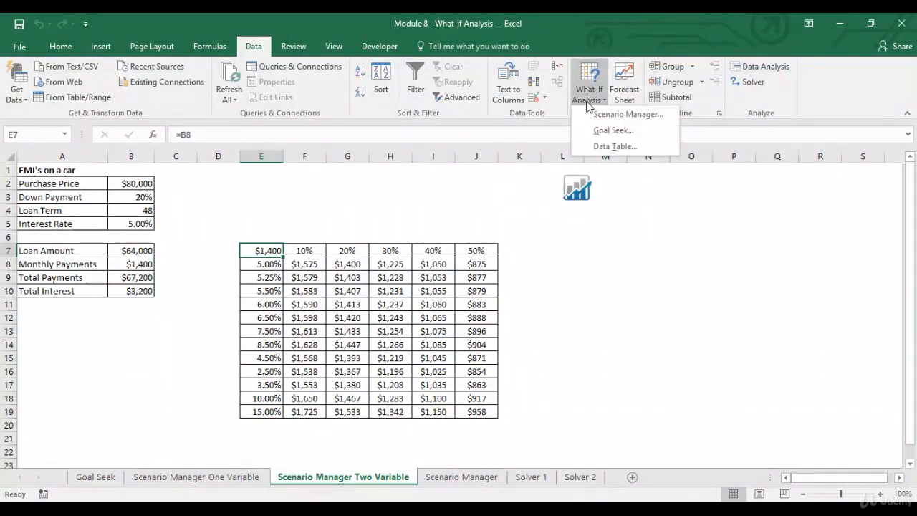
click(375, 208)
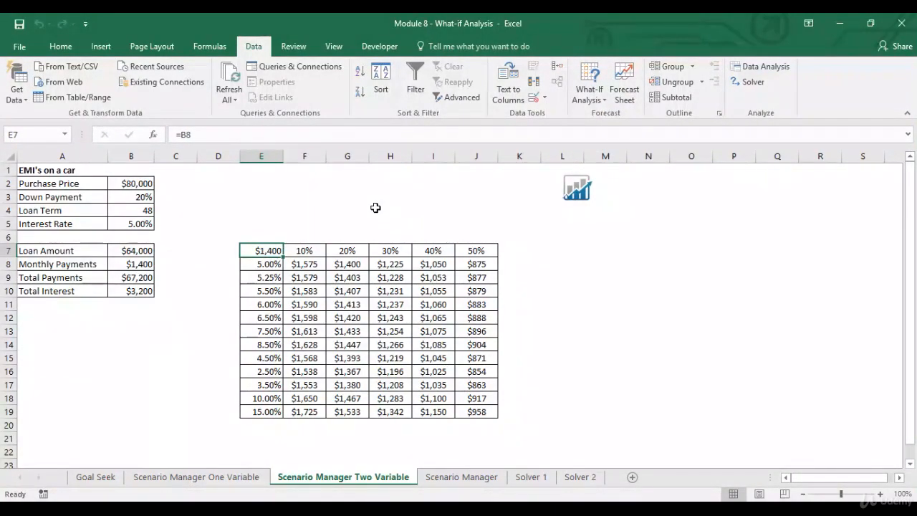